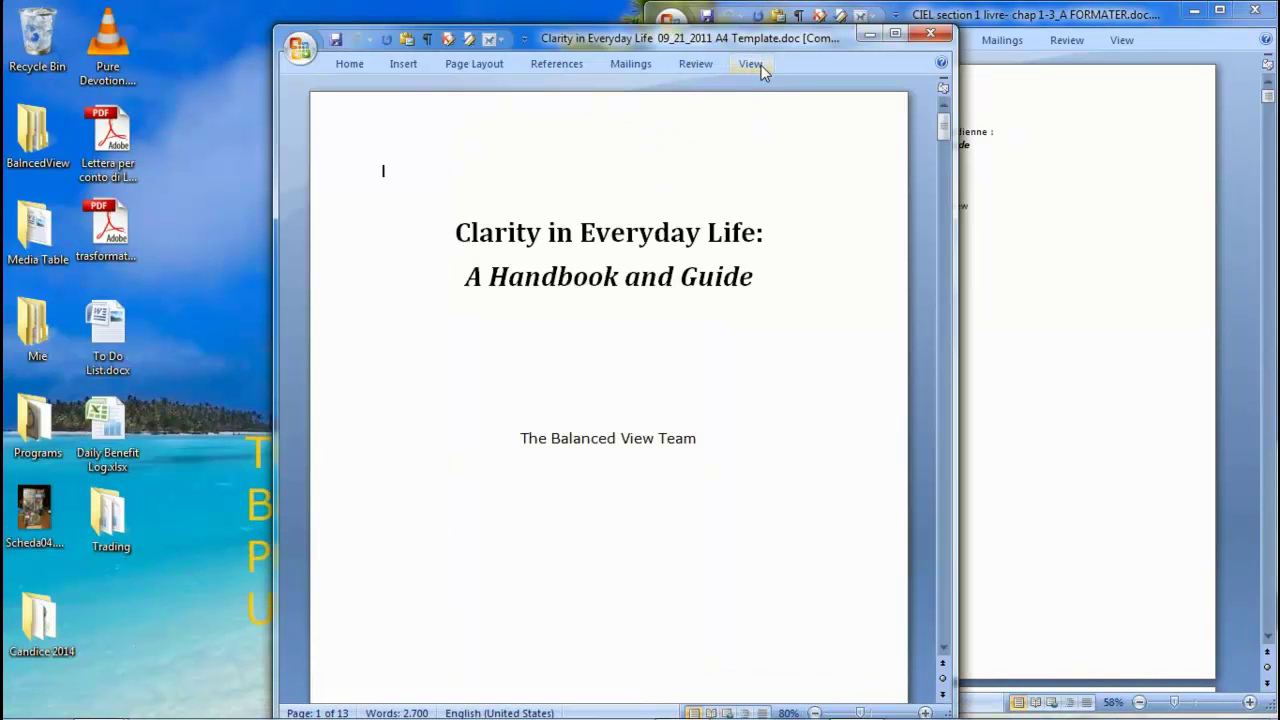
- Fit one whole page of the English template in view and place its window beside the French document
click(752, 64)
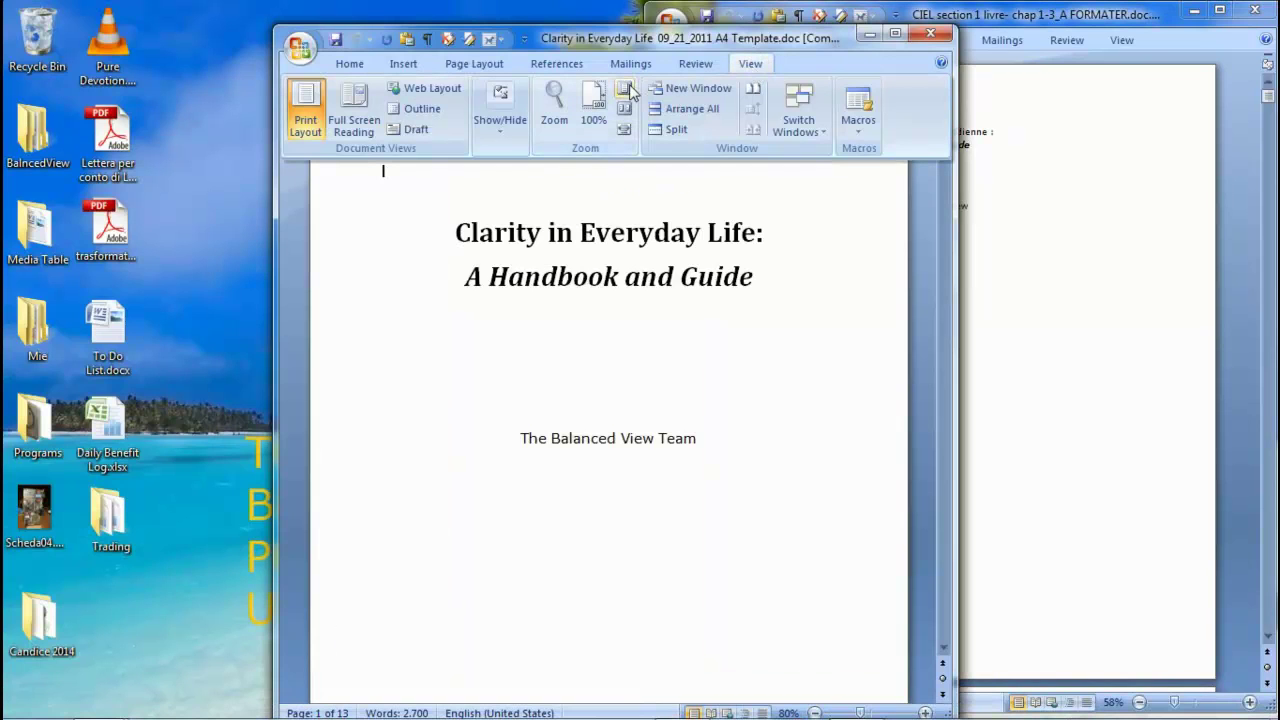
click(627, 94)
double_click(750, 63)
drag(794, 42, 2, 55)
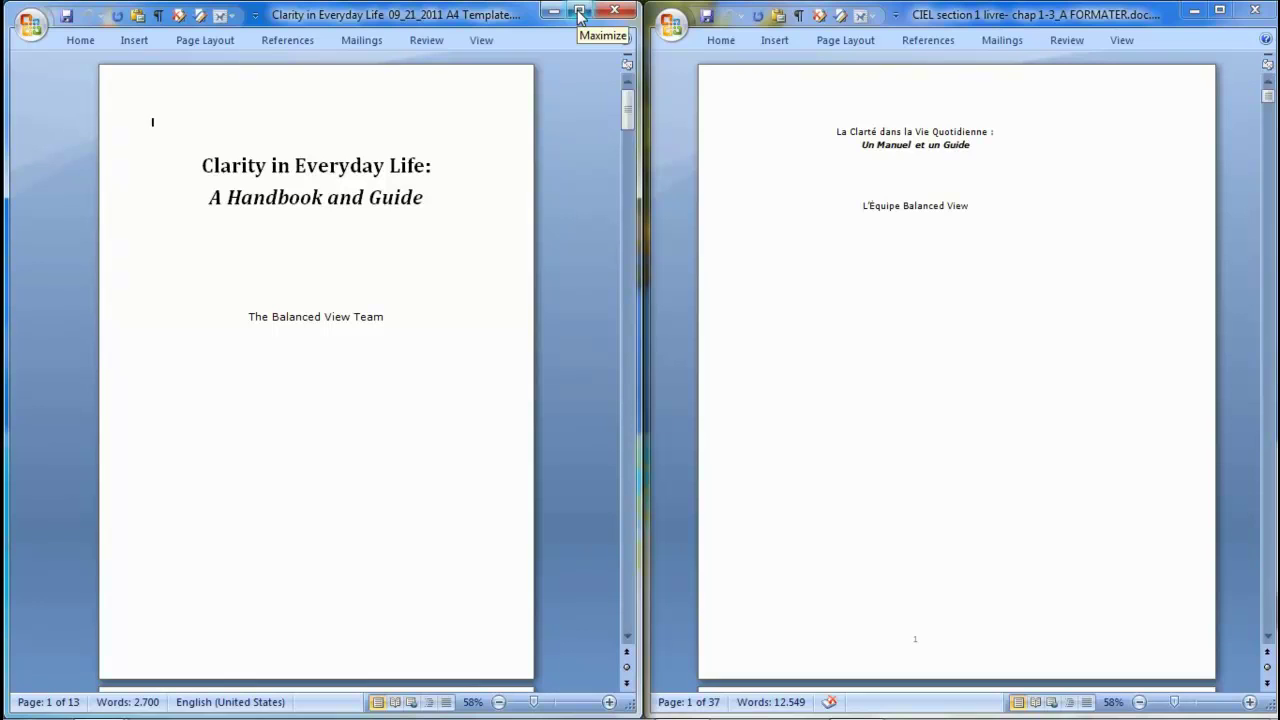
- Show formatting marks in the template and display it maximized with two pages at once
click(159, 17)
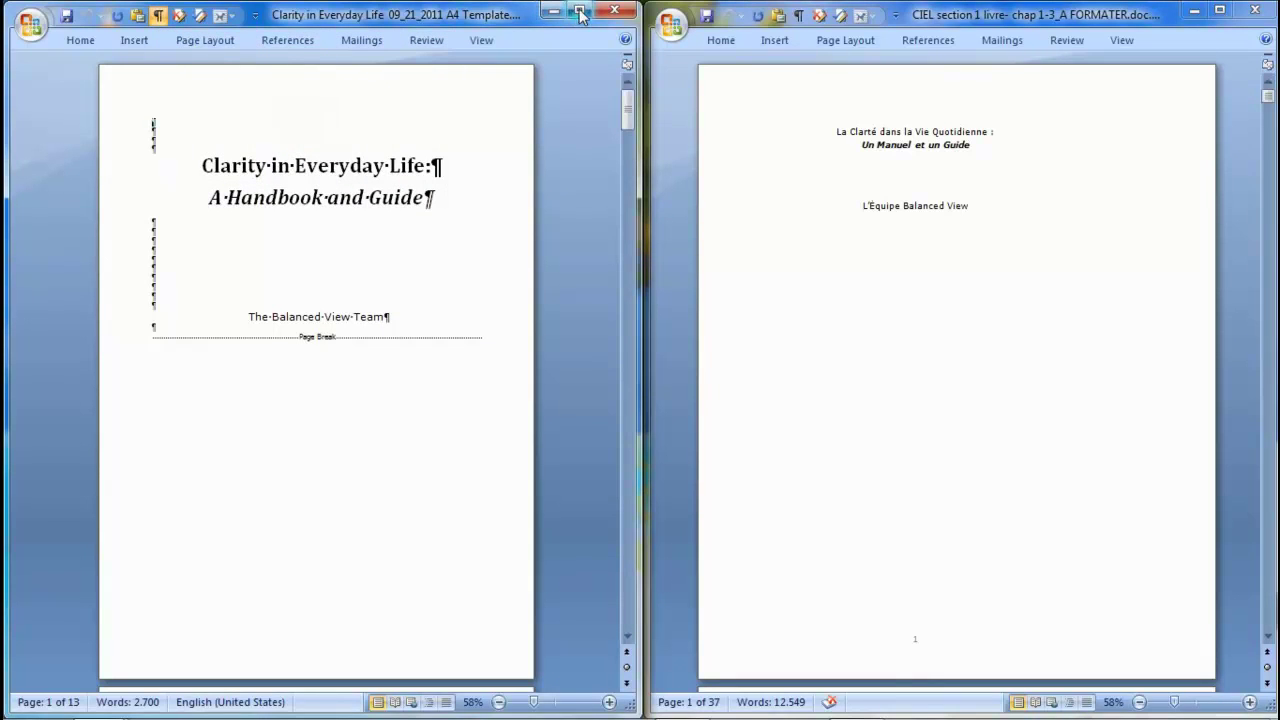
click(579, 10)
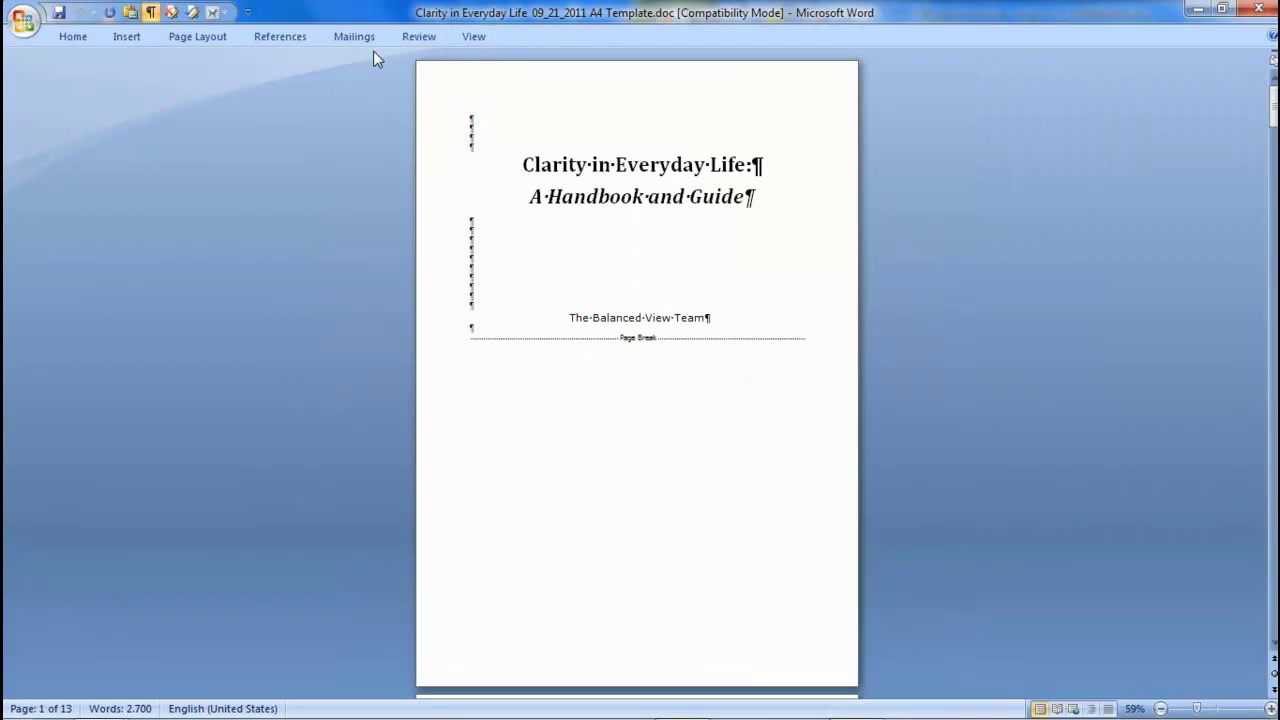
mouse_move(373, 51)
click(474, 40)
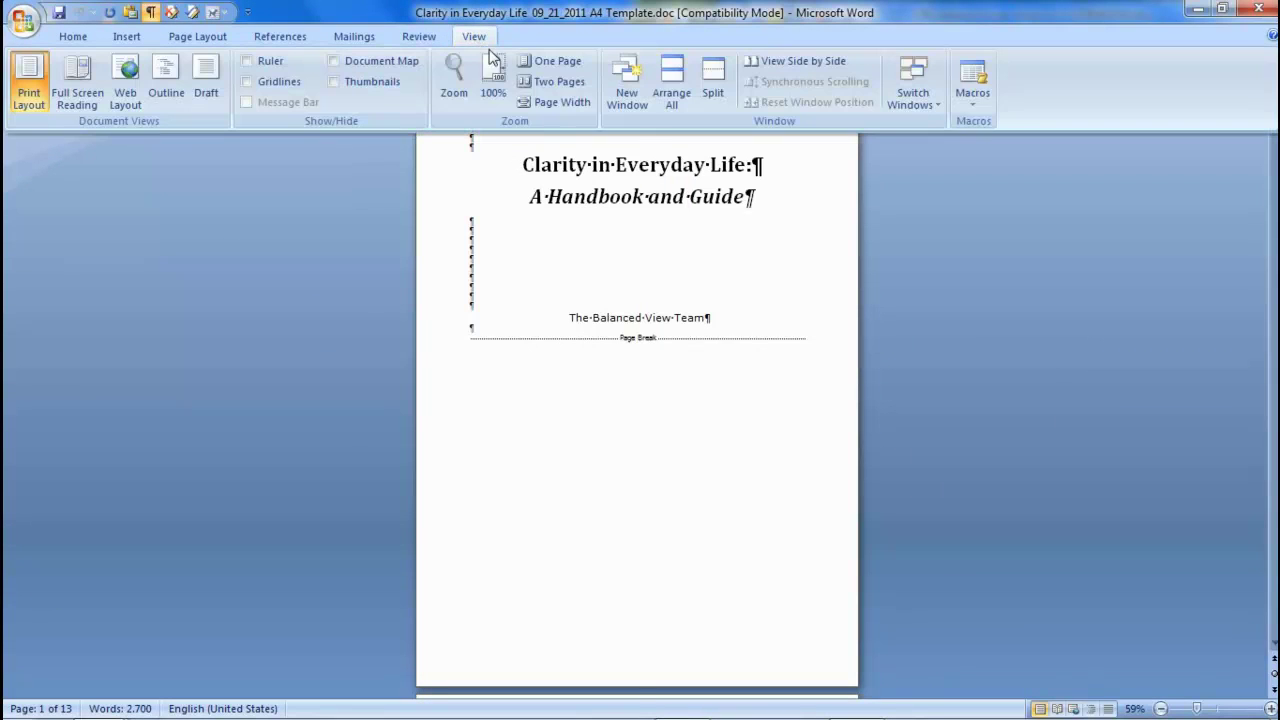
click(555, 81)
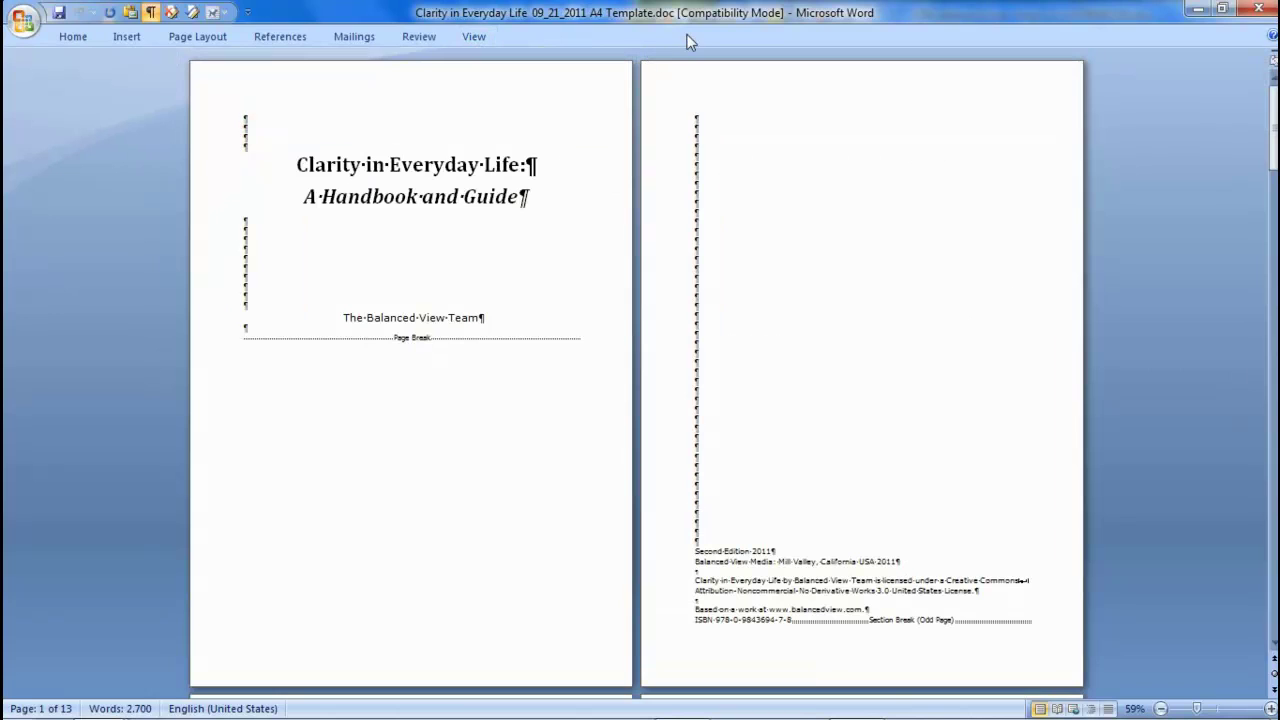
right_click(687, 41)
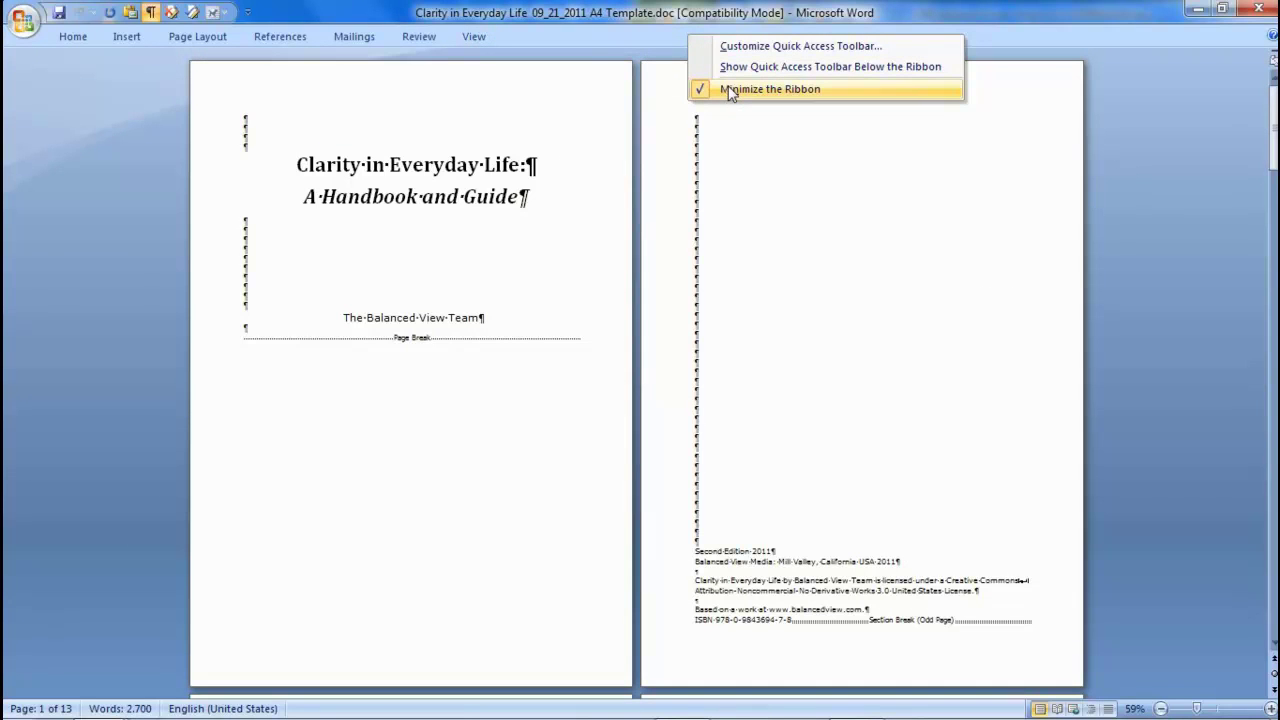
click(644, 48)
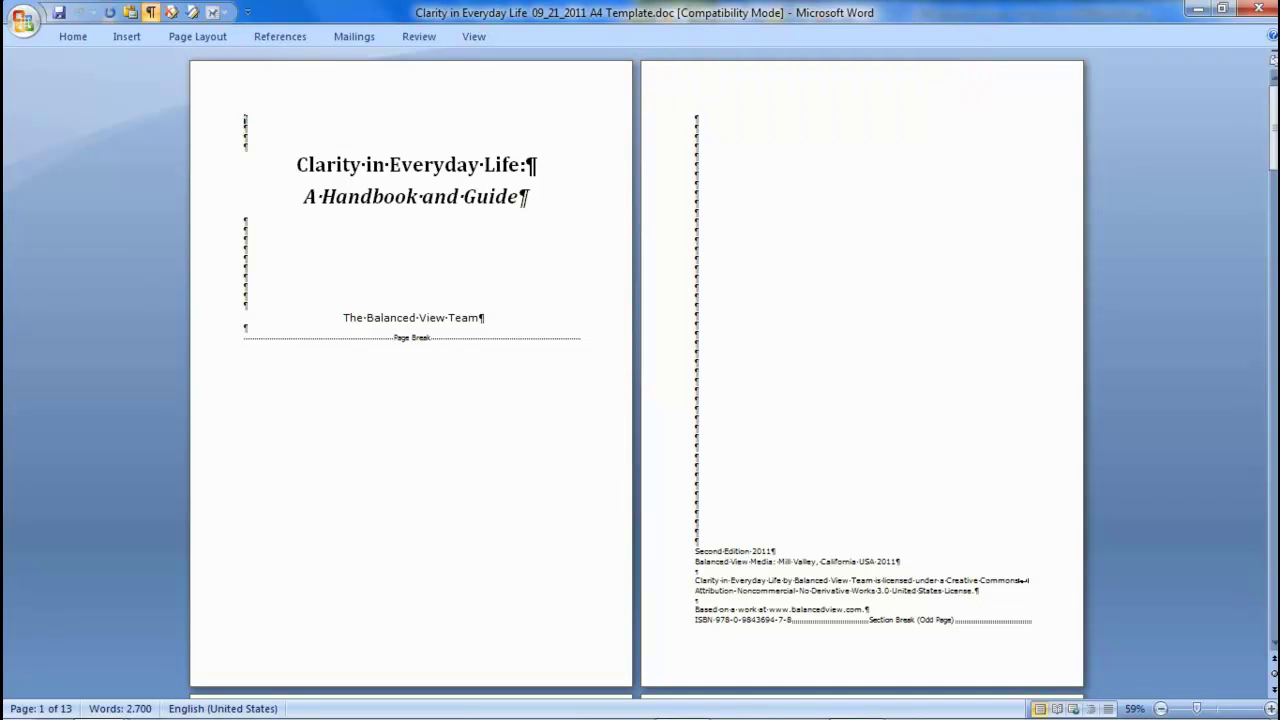
- Open the list of styles and stop it from showing paragraph level formatting and font formatting as styles
click(75, 39)
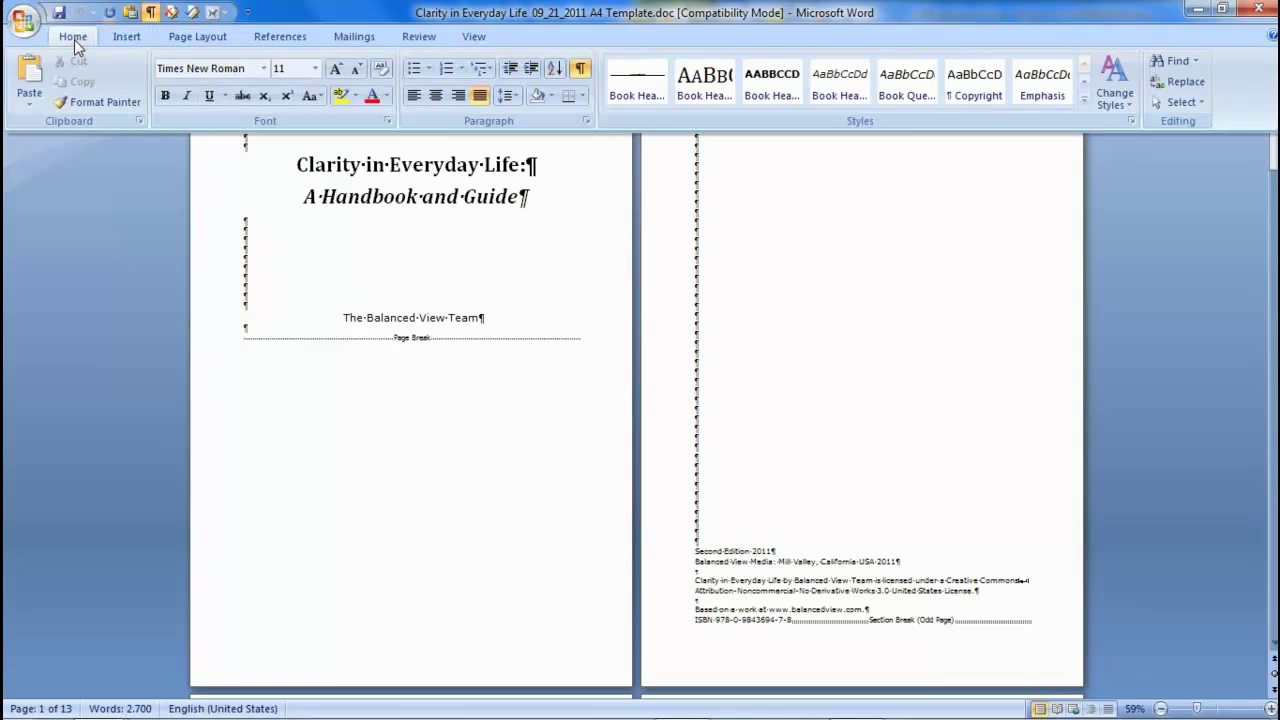
click(1132, 121)
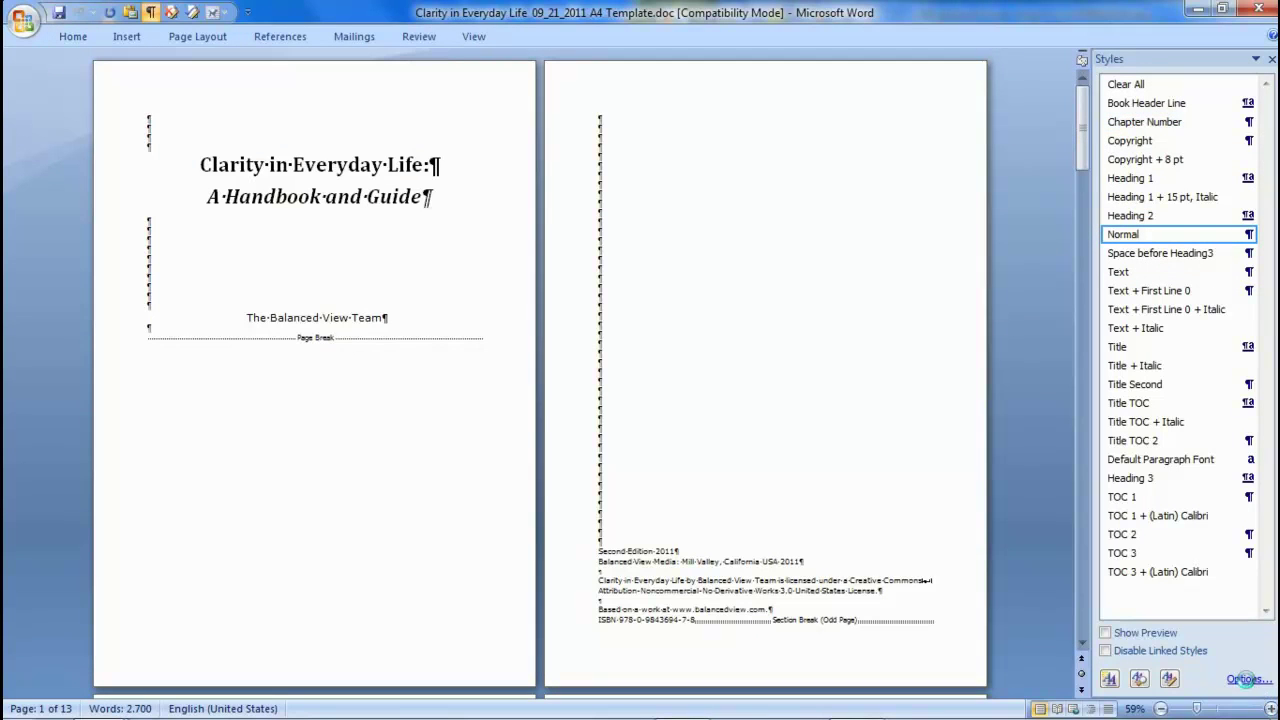
click(1247, 680)
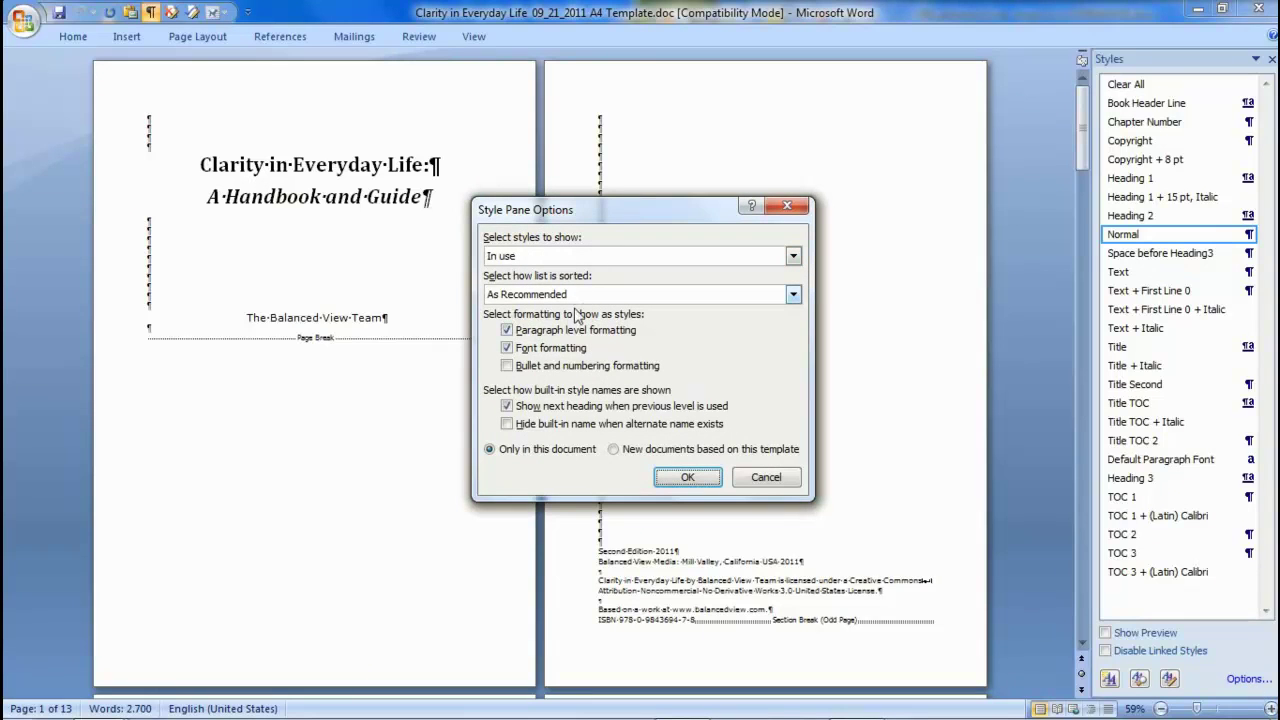
click(507, 330)
click(507, 348)
click(507, 406)
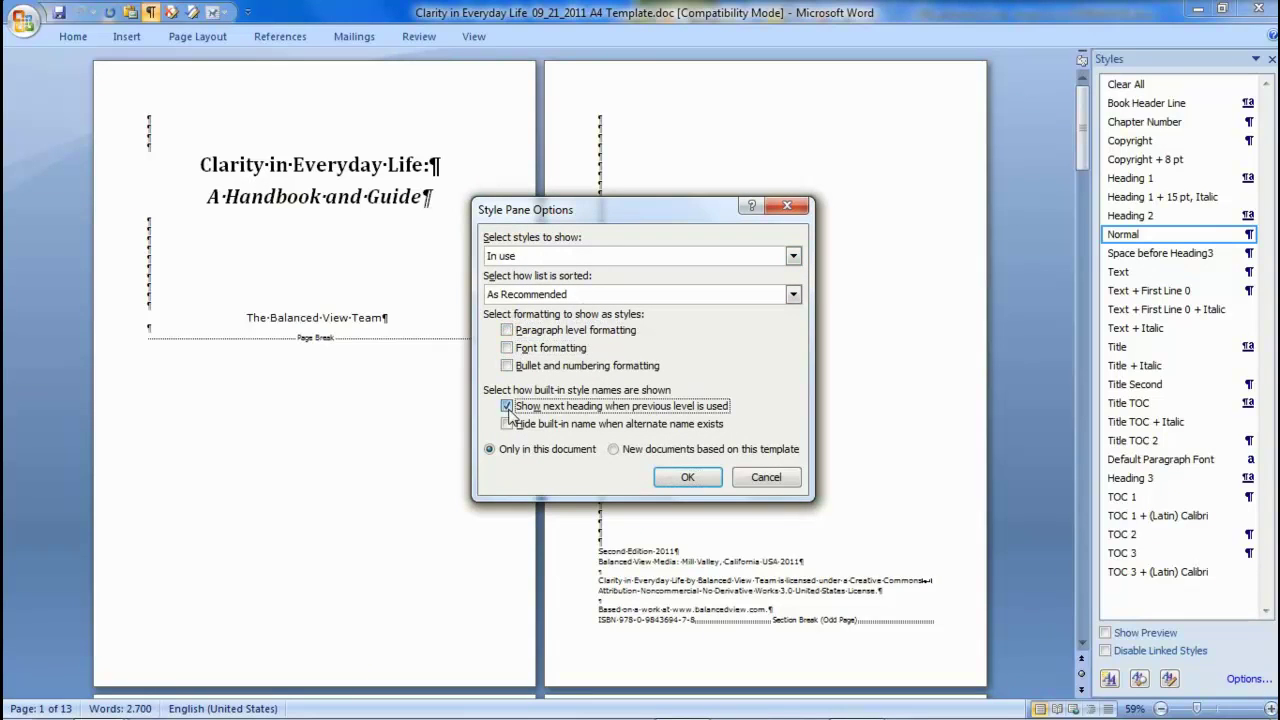
click(687, 476)
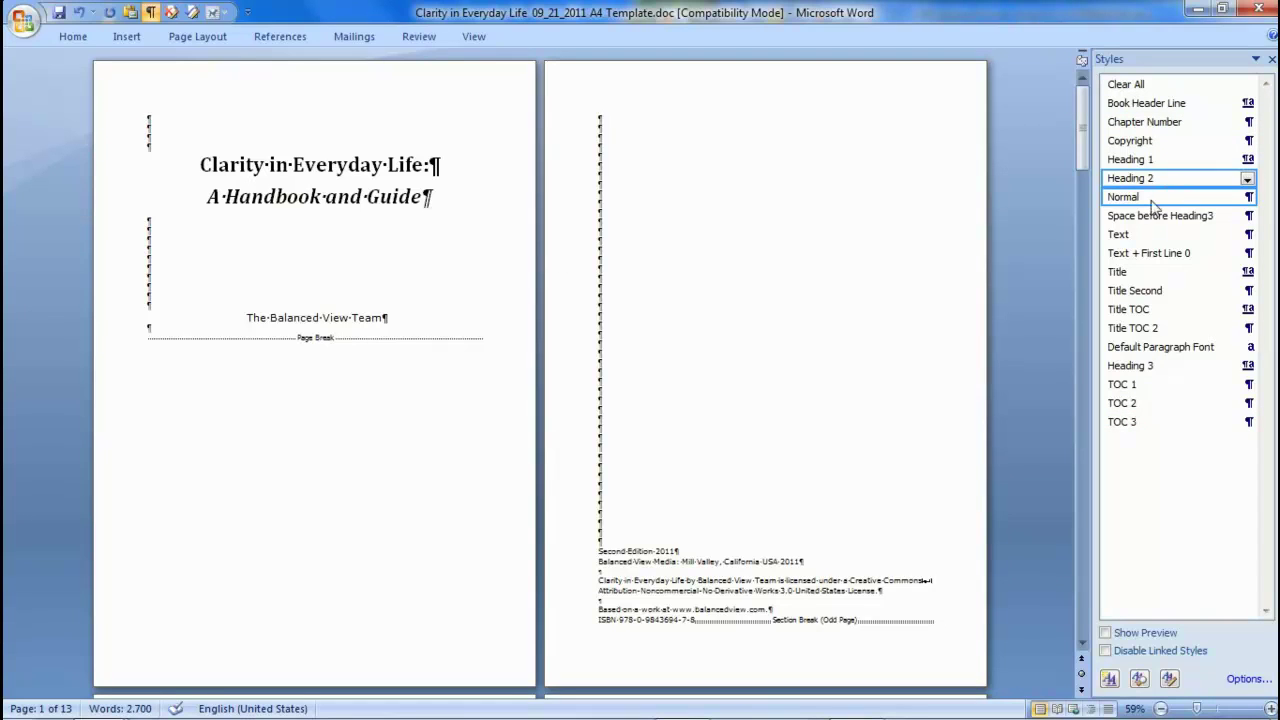
- Try the Title style on the empty first paragraph of the title page, and undo it
click(1130, 279)
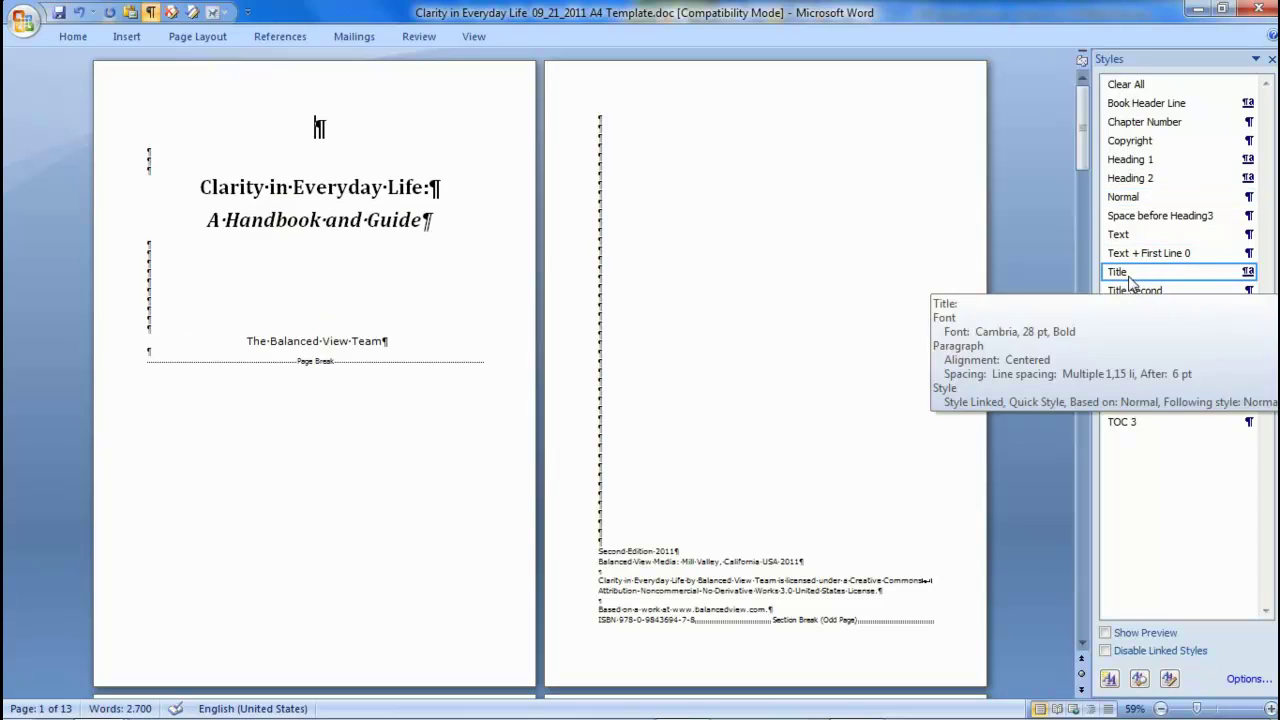
click(79, 13)
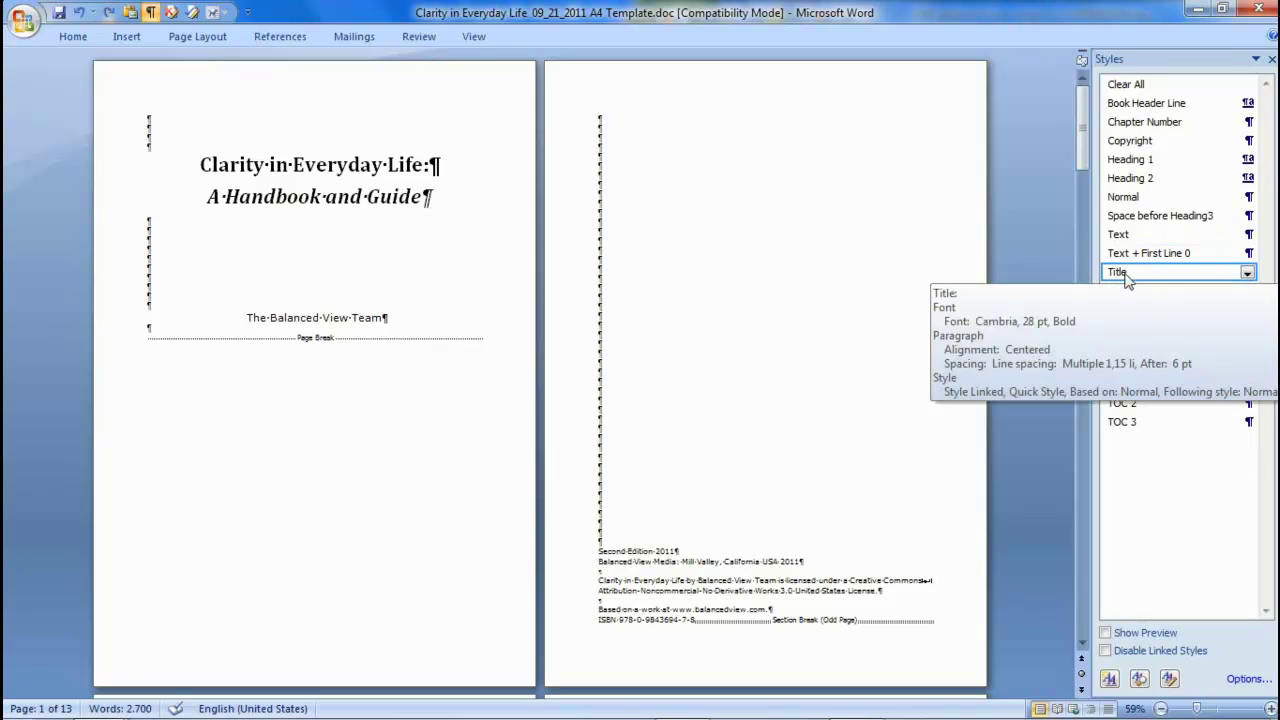
- Select all instances of the Title style, followed by all instances of the Space before Heading3 style
click(1248, 273)
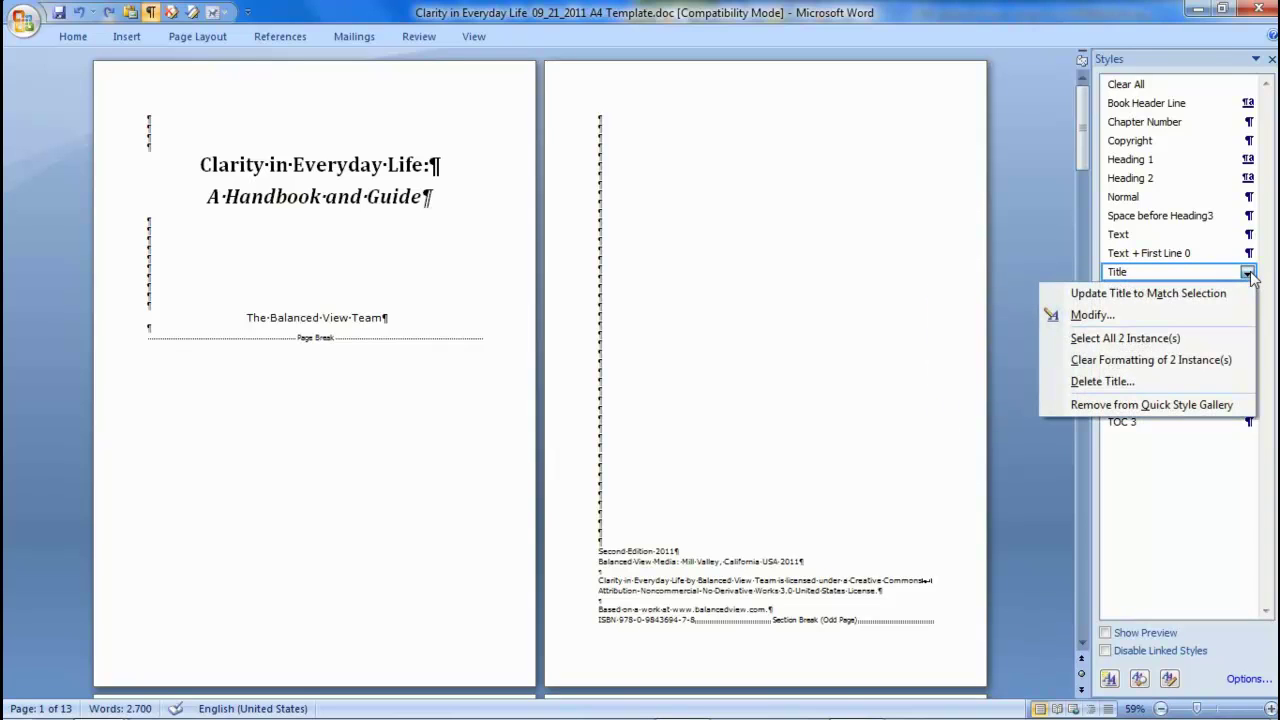
click(1162, 340)
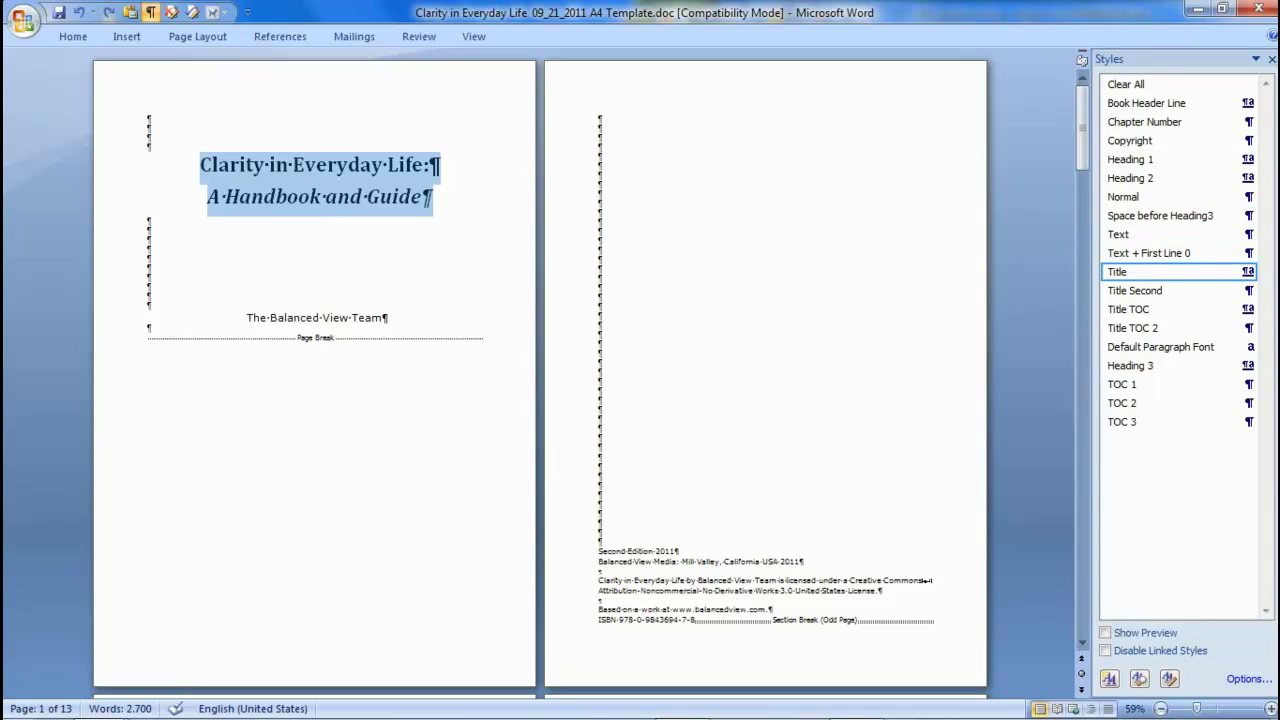
click(1248, 216)
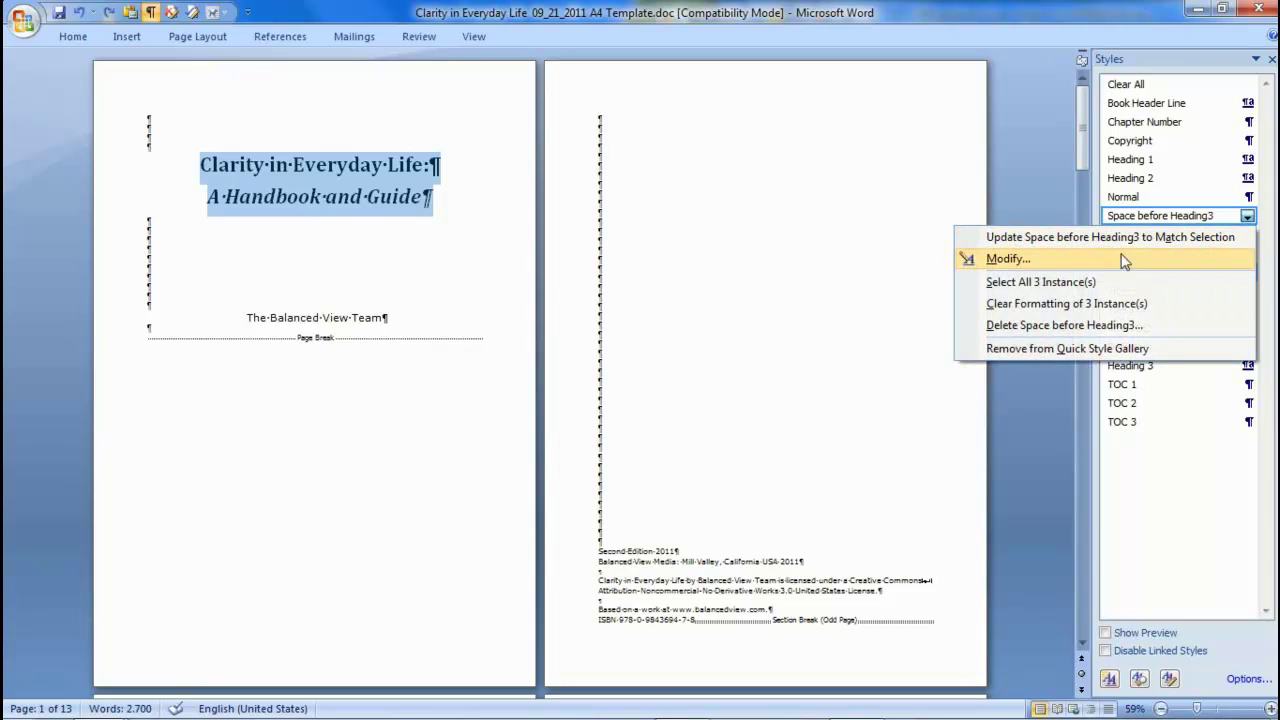
click(1061, 289)
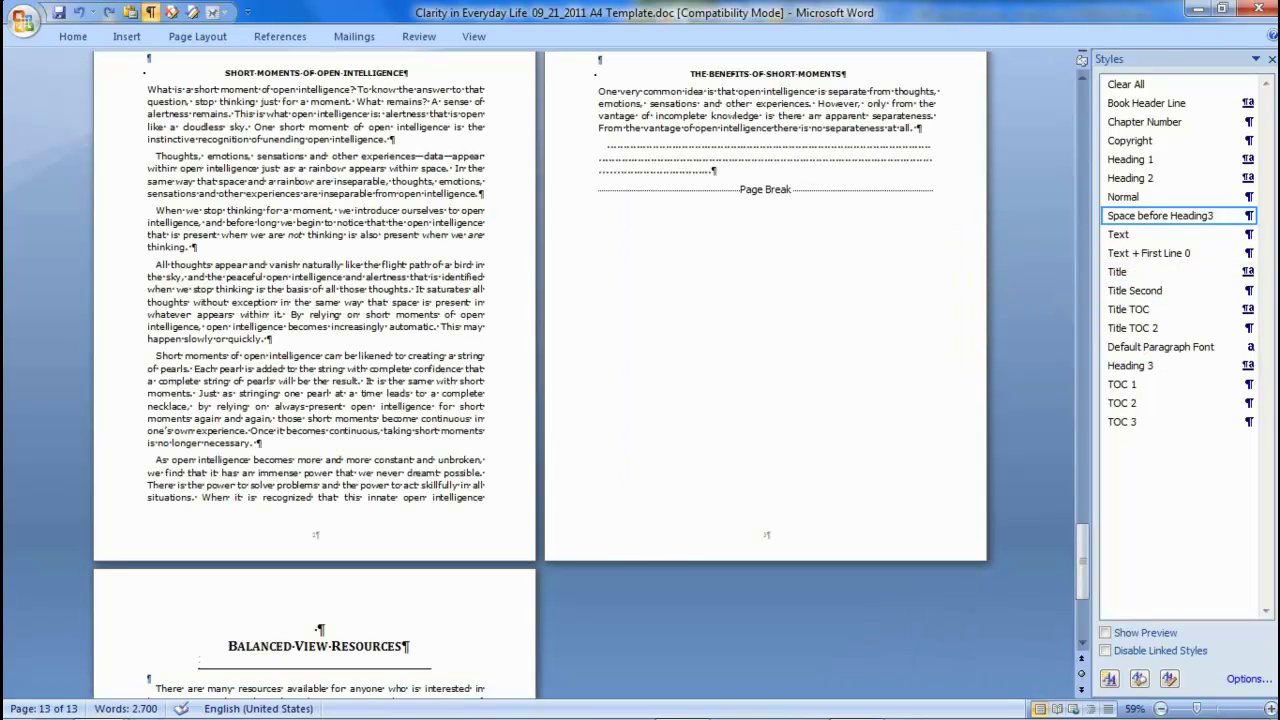
- Examine where the Space before Heading3 paragraphs are used on the chapter one pages
click(1081, 78)
click(1081, 78)
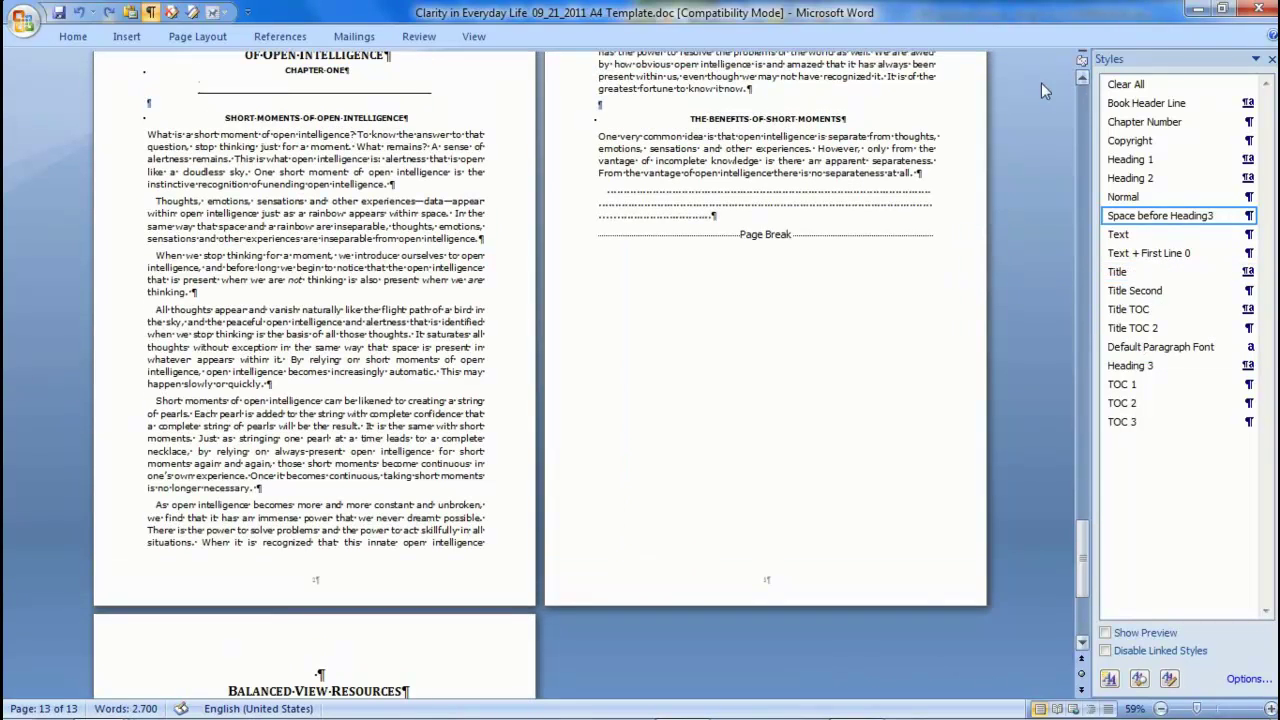
click(605, 115)
click(1080, 75)
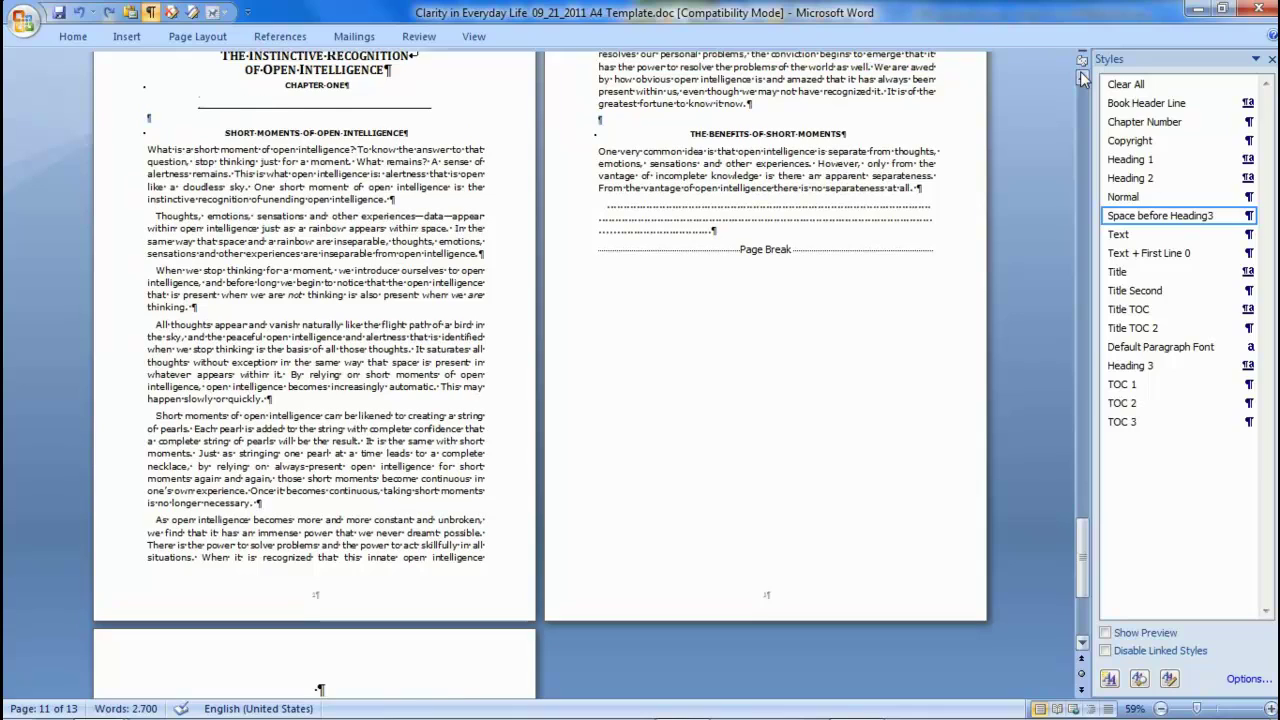
click(1080, 75)
click(1080, 75)
click(1080, 75)
click(1080, 75)
click(1080, 75)
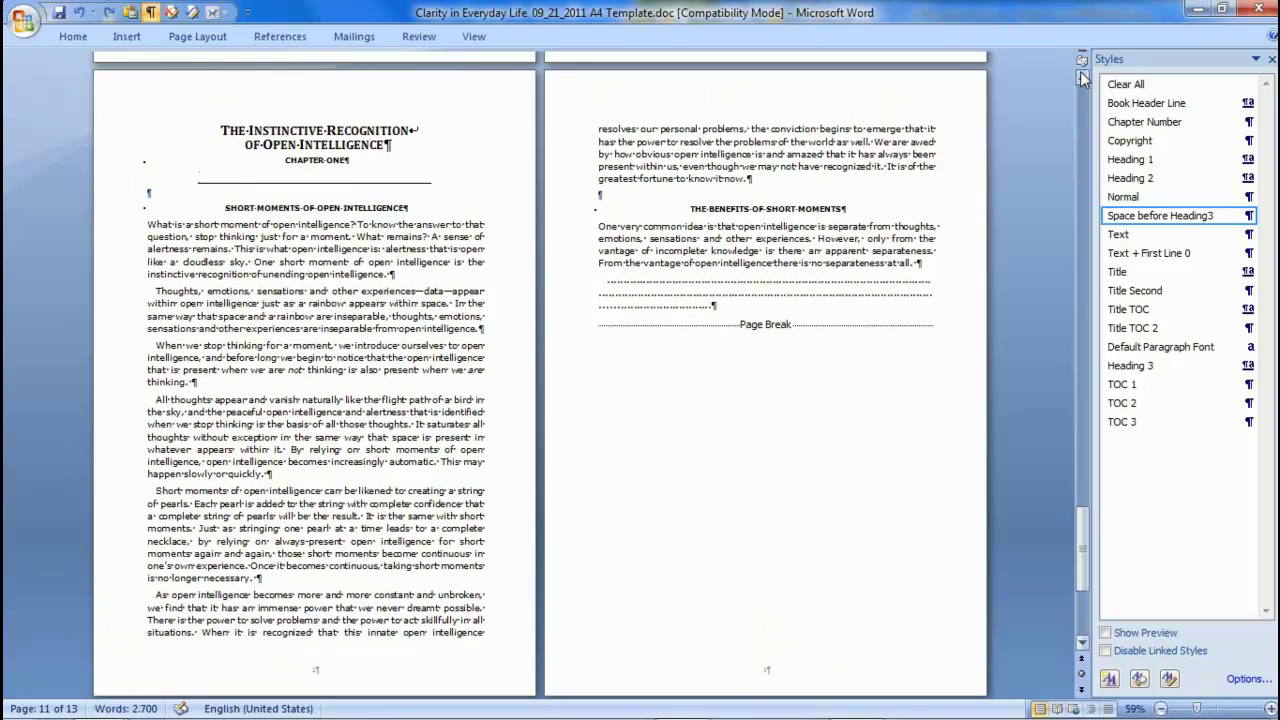
- Return to the template's title page in one-page view, and place its window beside the French document without the Styles pane
drag(1084, 565, 1108, 132)
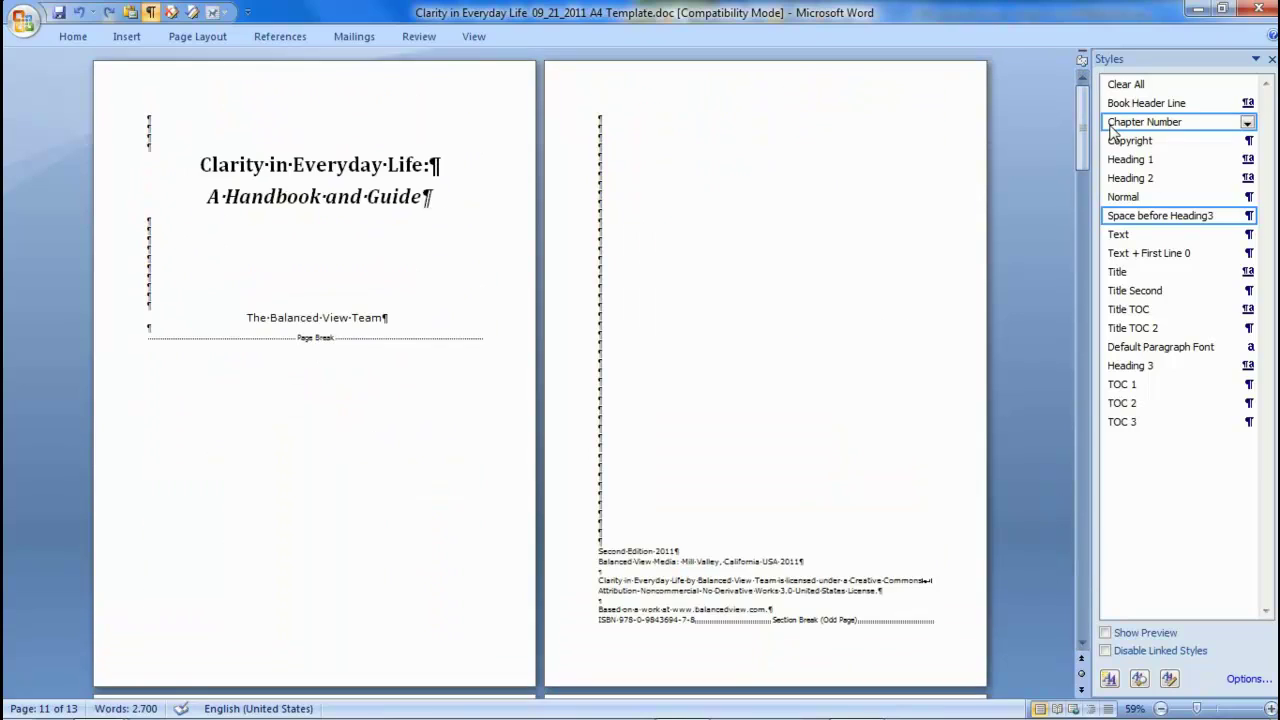
click(477, 44)
click(540, 57)
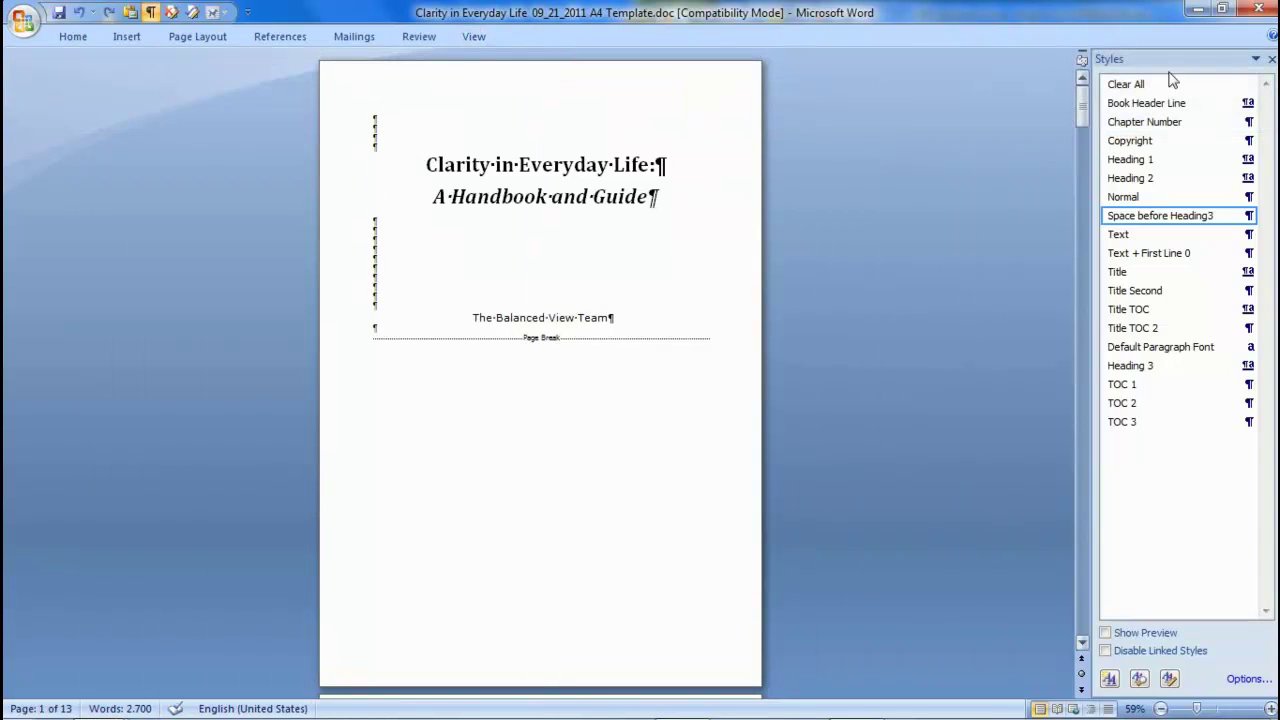
click(1221, 9)
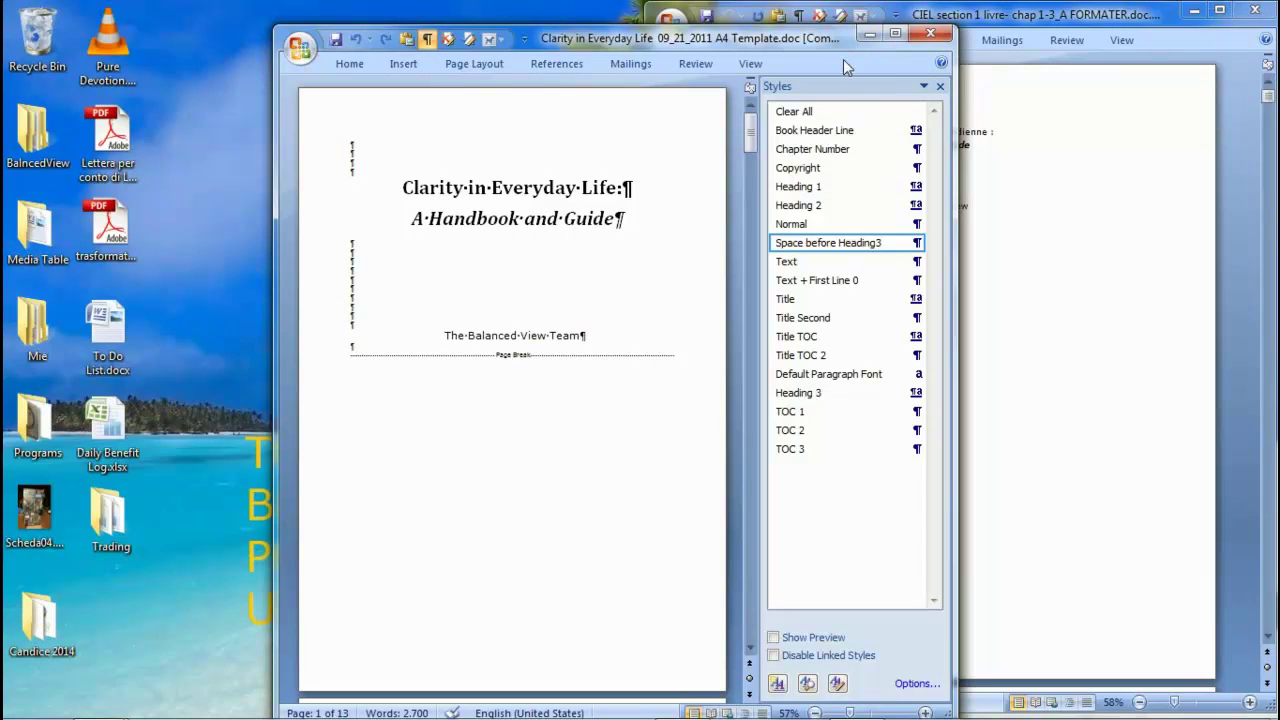
click(940, 86)
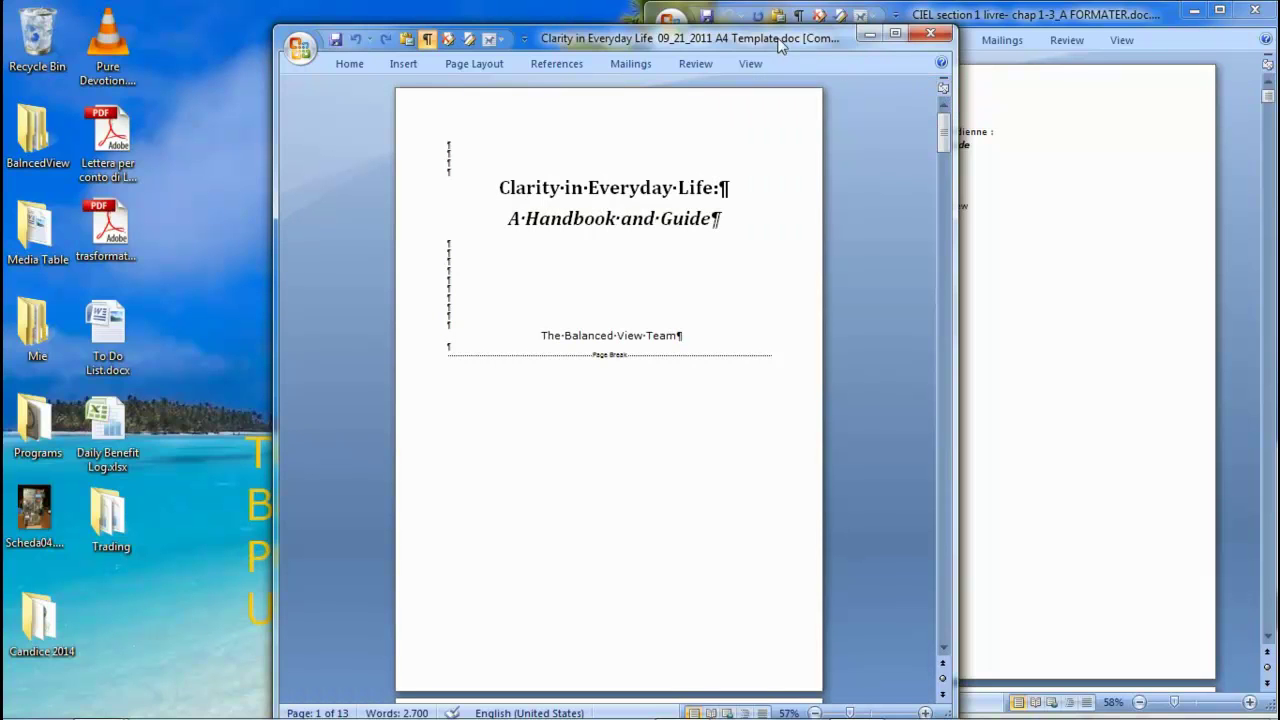
drag(780, 45, 4, 97)
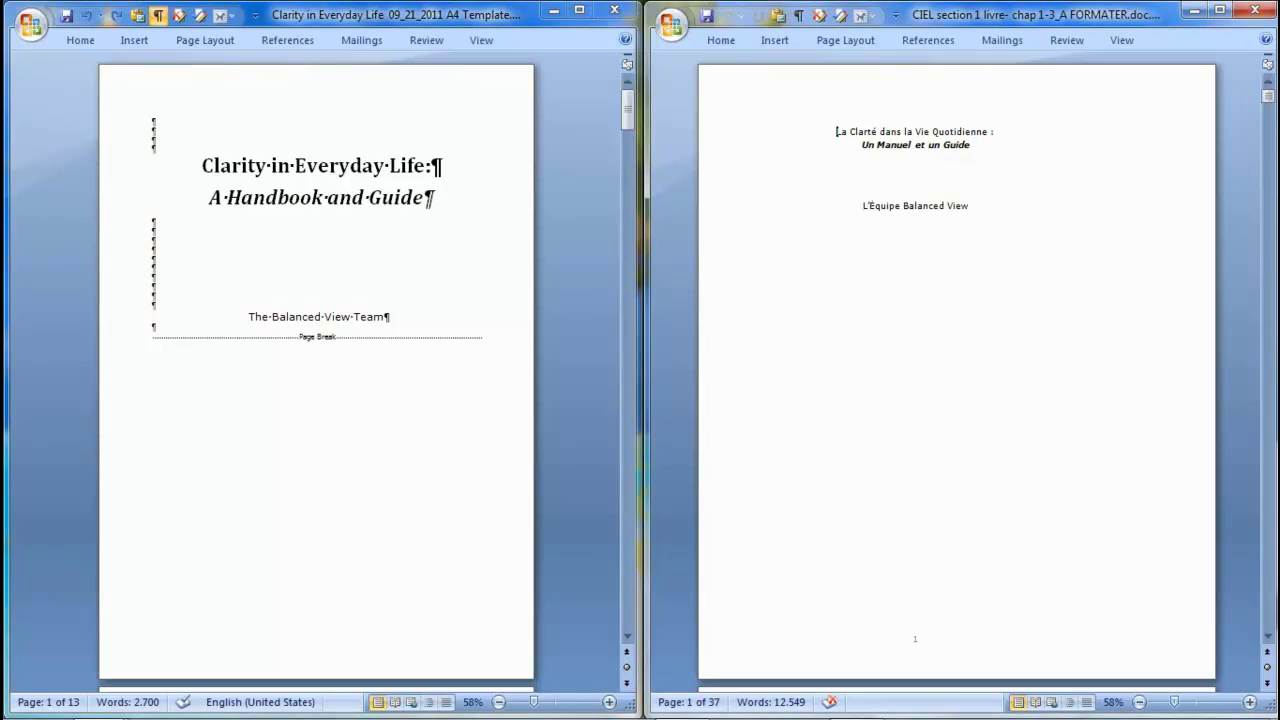
- Show formatting marks in the French document and copy its title text "La Clarté dans la Vie Quotidienne" without the colon
key(shift+Right)
key(shift+Right)
key(shift+Right)
key(shift+Right)
key(shift+Right)
key(shift+Right)
key(shift+Right)
key(shift+Right)
key(shift+Right)
key(shift+Right)
key(shift+Right)
key(shift+Right)
key(shift+Right)
key(shift+Right)
key(shift+Right)
key(shift+Right)
key(shift+Right)
key(shift+Right)
key(shift+Right)
key(shift+Right)
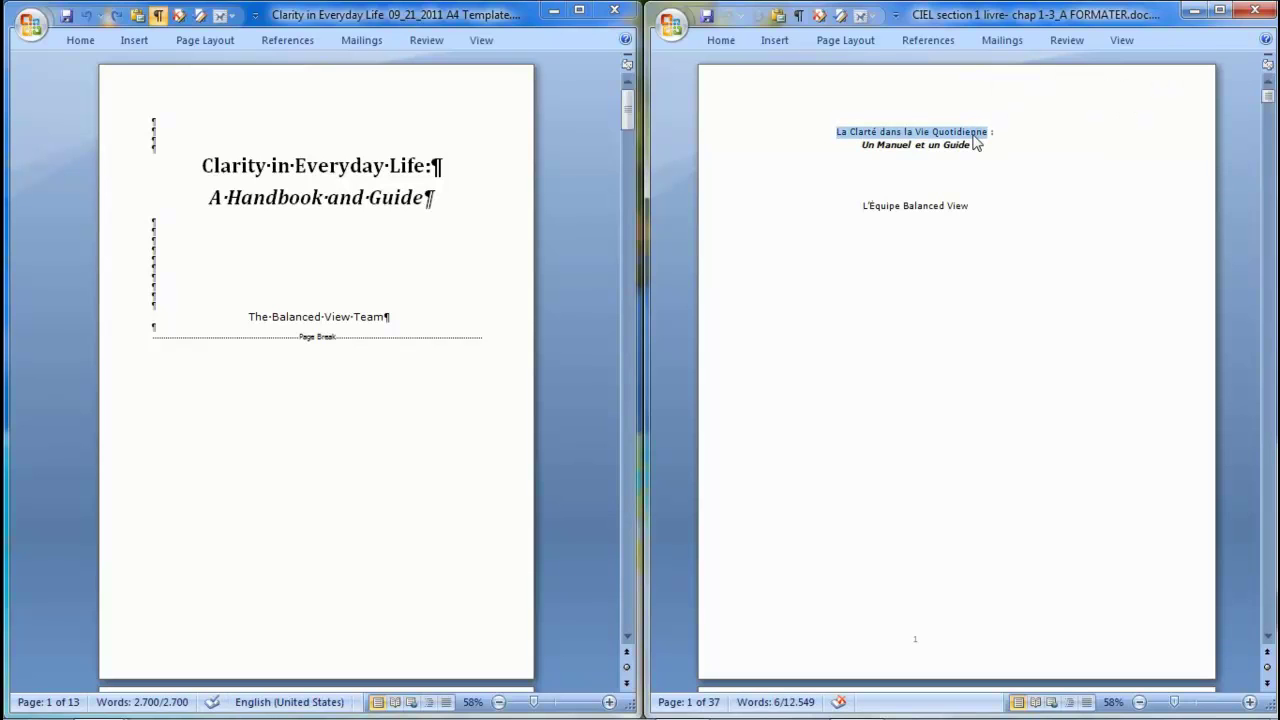
click(798, 15)
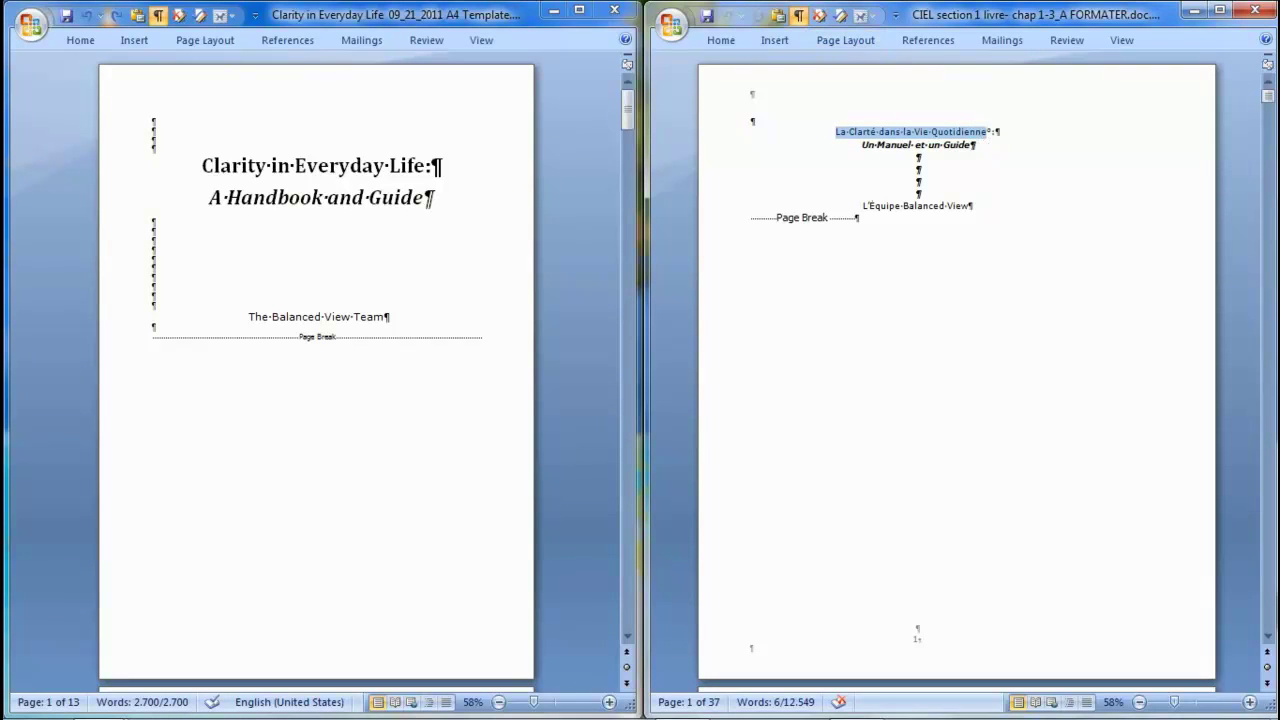
right_click(935, 142)
click(975, 168)
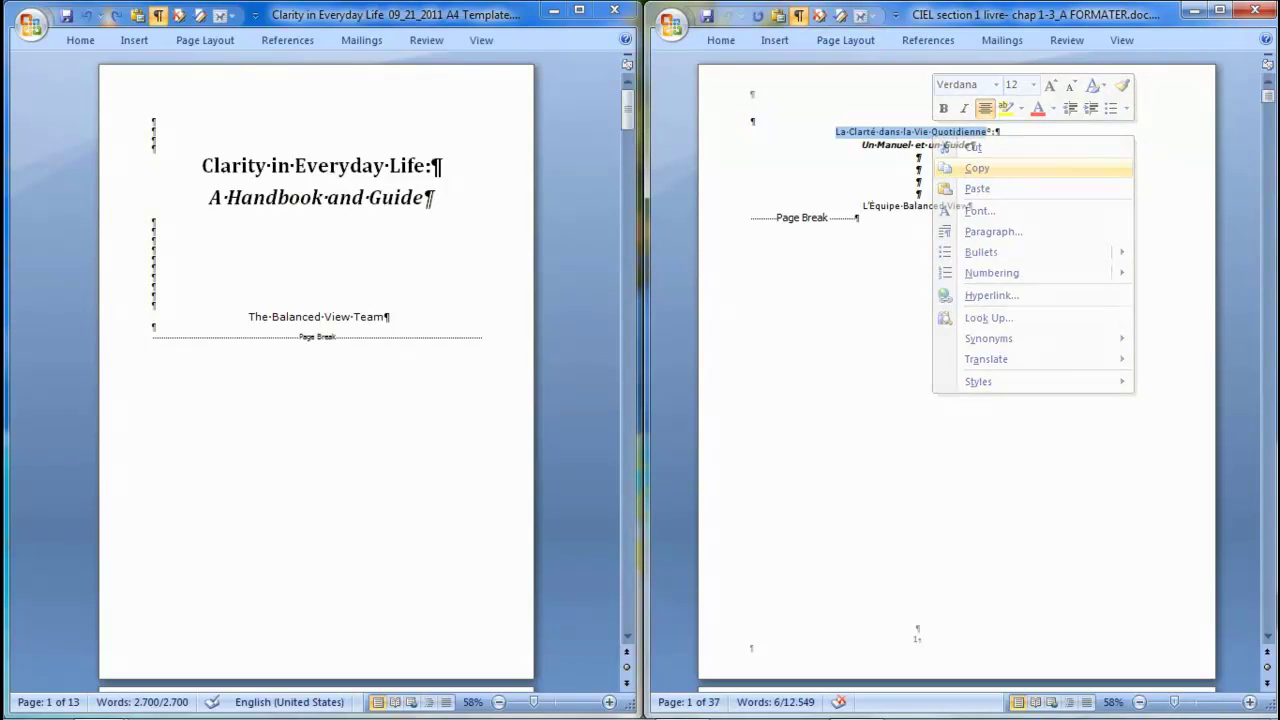
- Replace the title "Clarity in Everyday Life" on the template's title page with the copied French title, pasted as unformatted text
click(396, 182)
drag(201, 166, 426, 166)
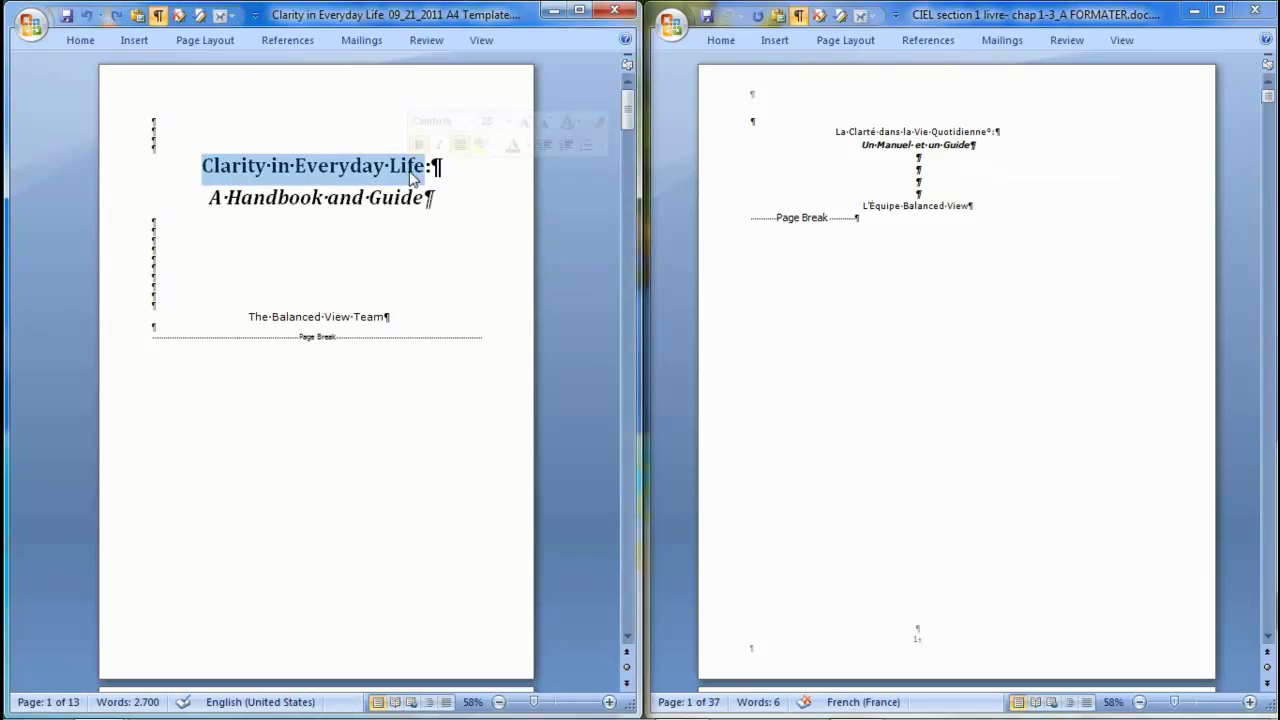
click(30, 25)
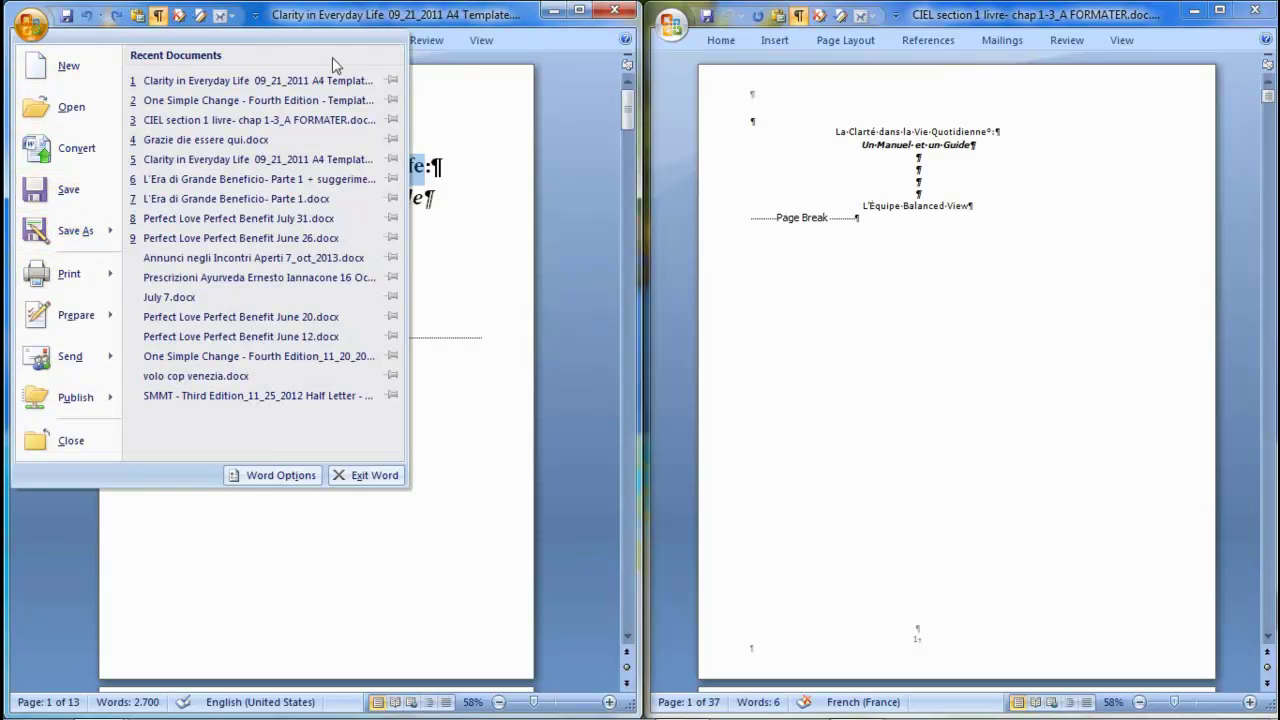
click(539, 42)
click(82, 40)
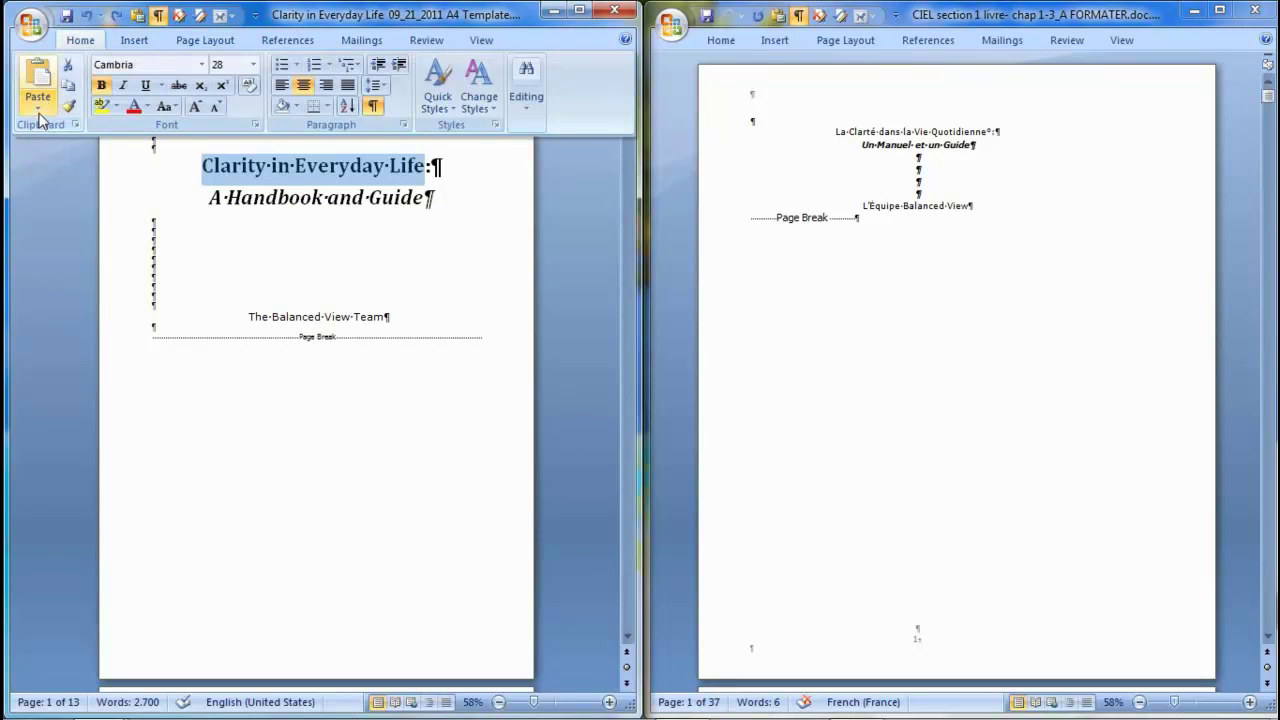
click(38, 106)
click(54, 149)
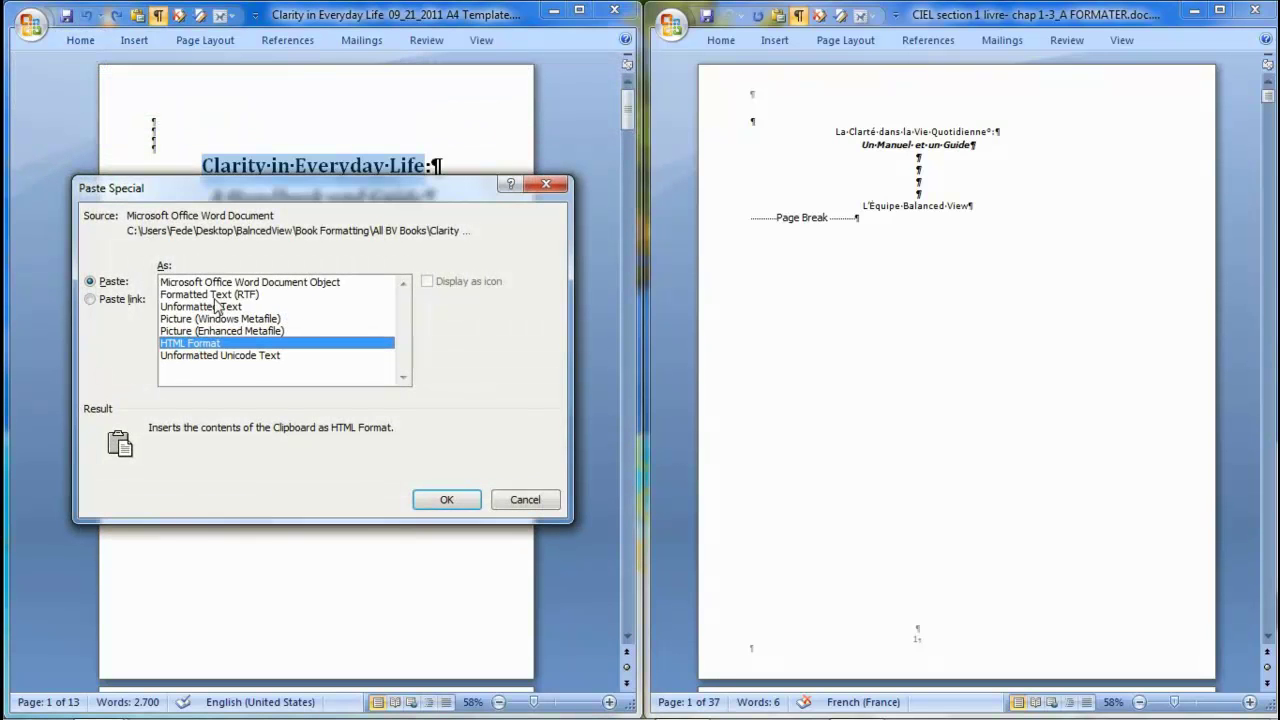
click(208, 307)
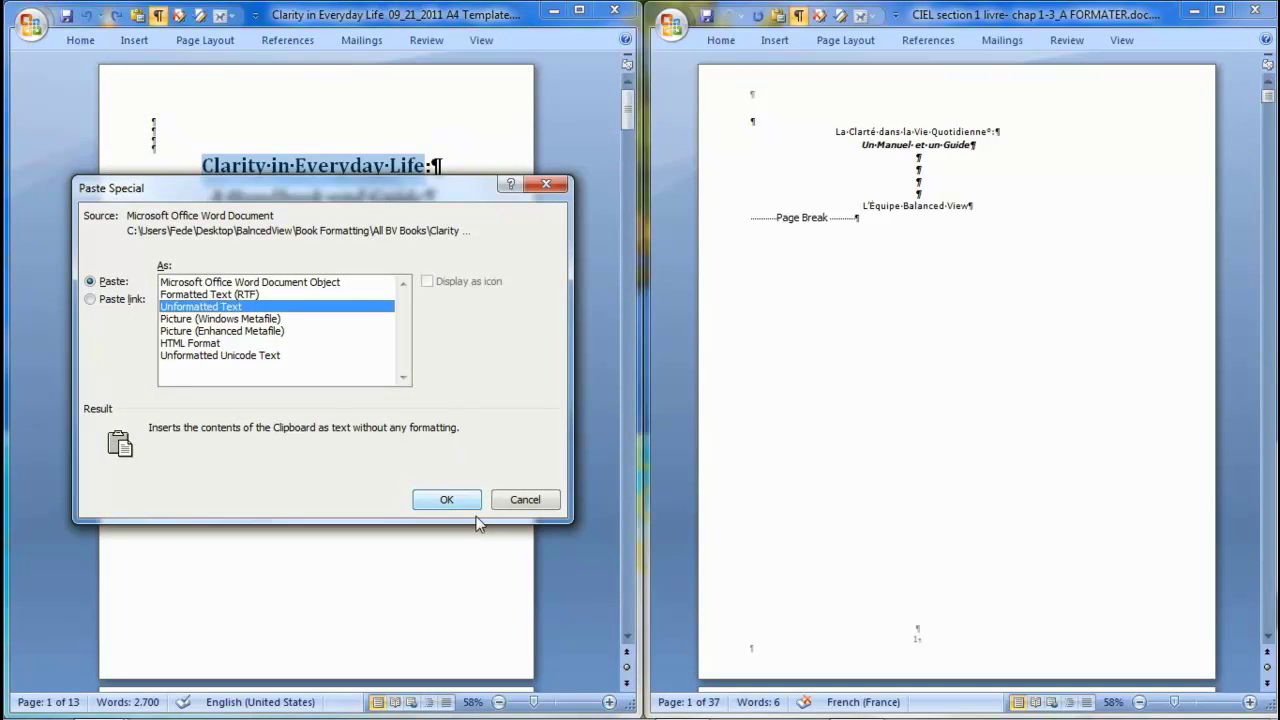
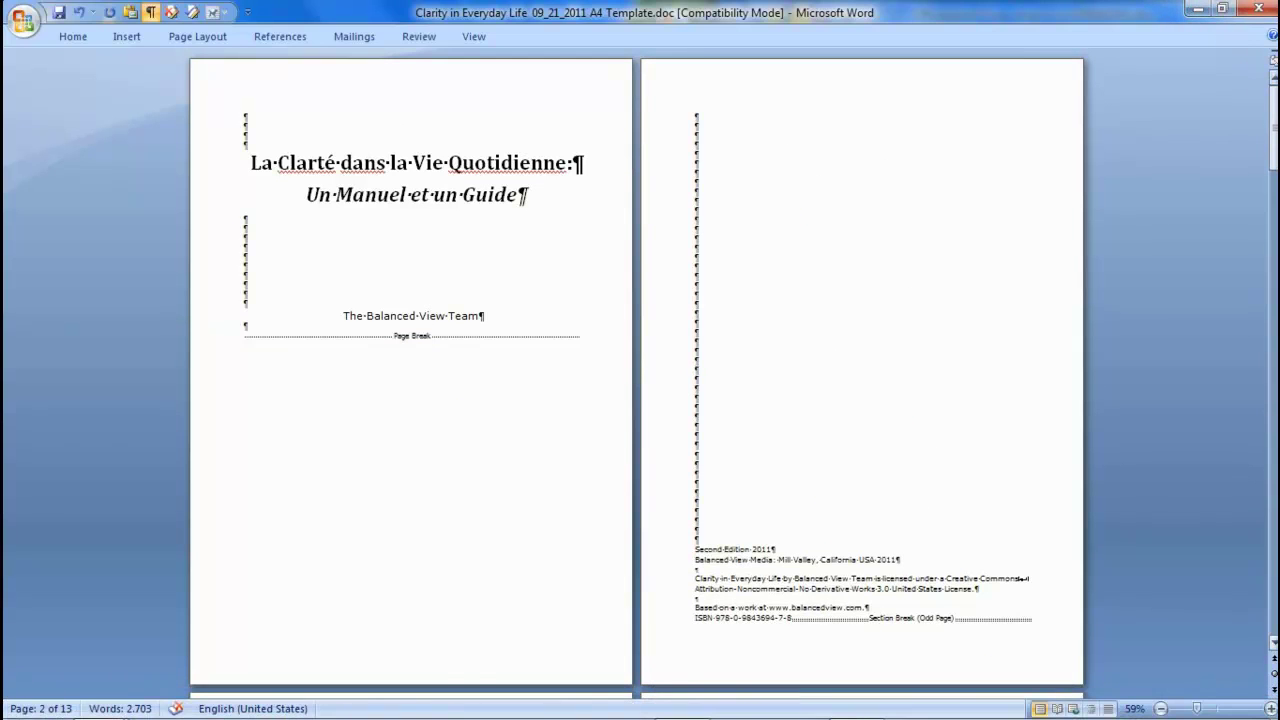
- Go to the template's table of contents, switch to one-page view, and place the window beside the French document
click(1276, 289)
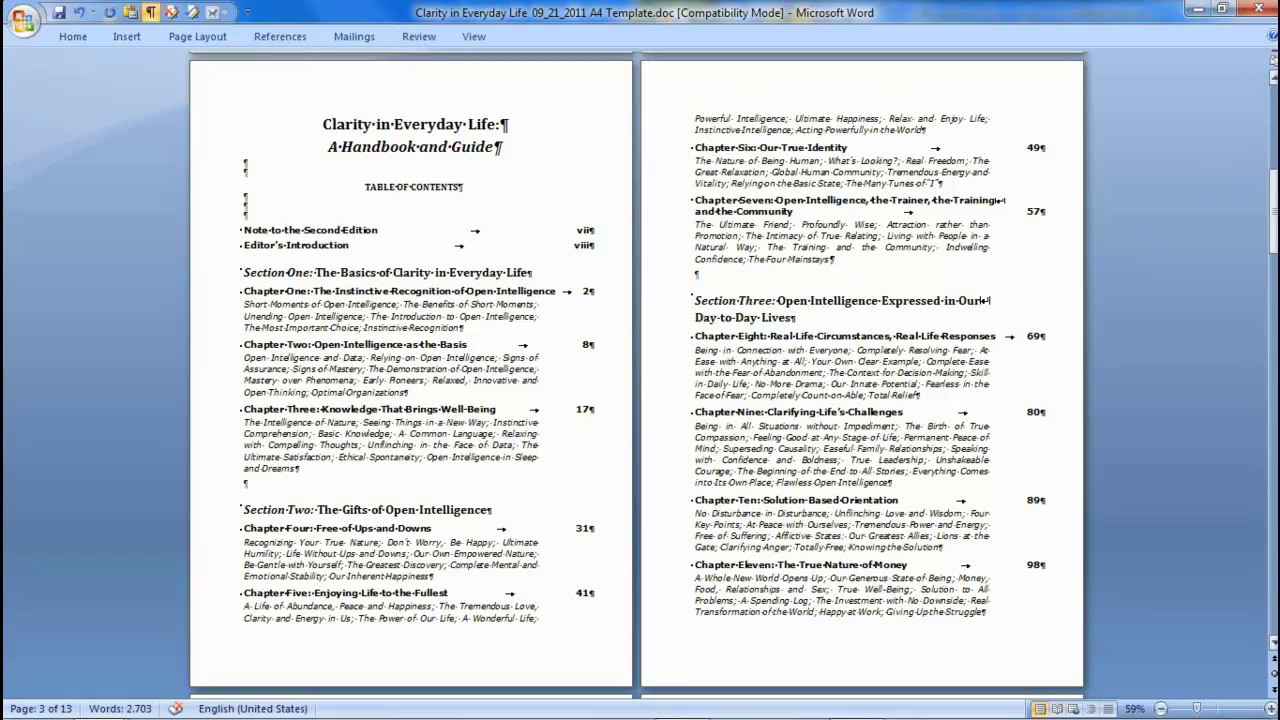
click(1221, 9)
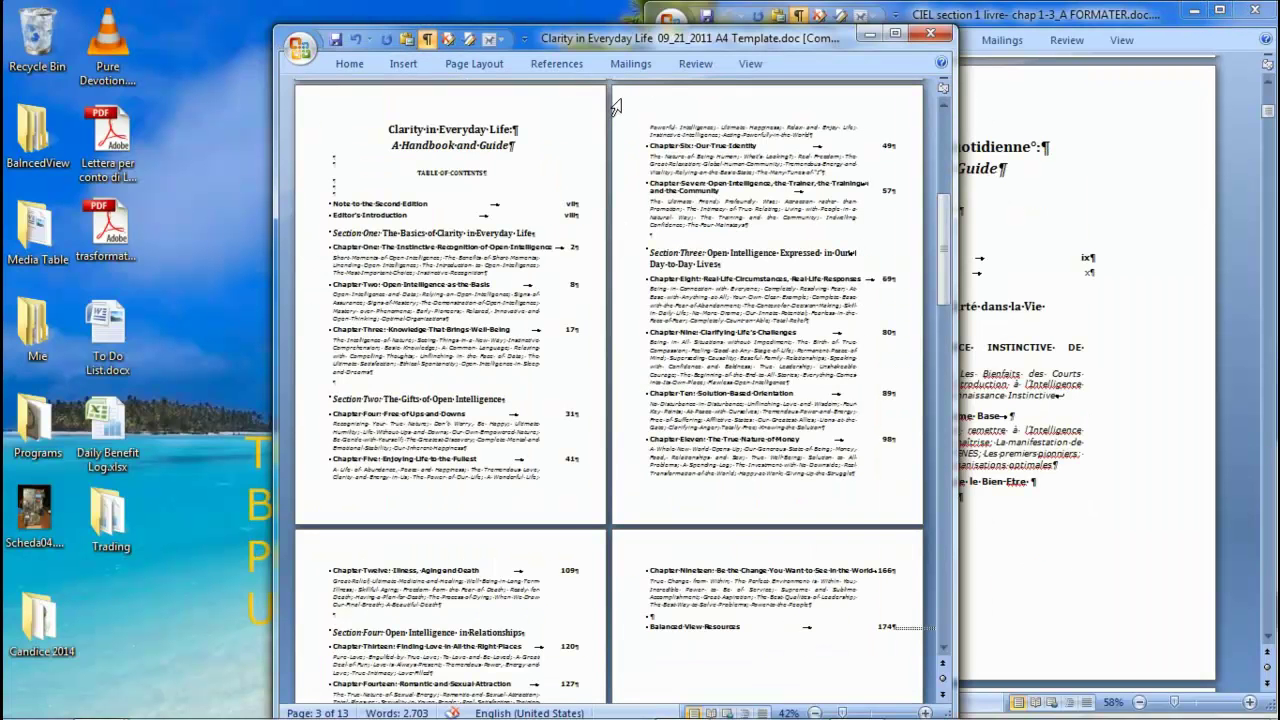
click(750, 63)
click(623, 88)
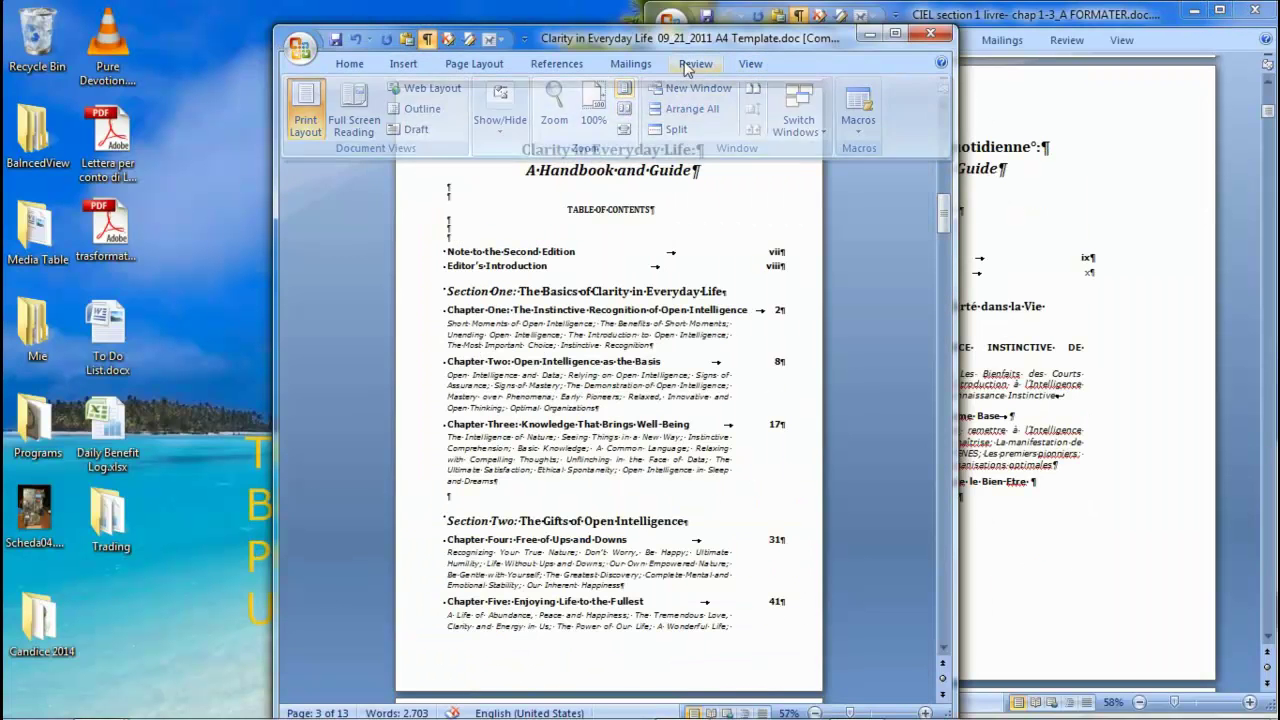
click(840, 47)
drag(852, 46, 8, 47)
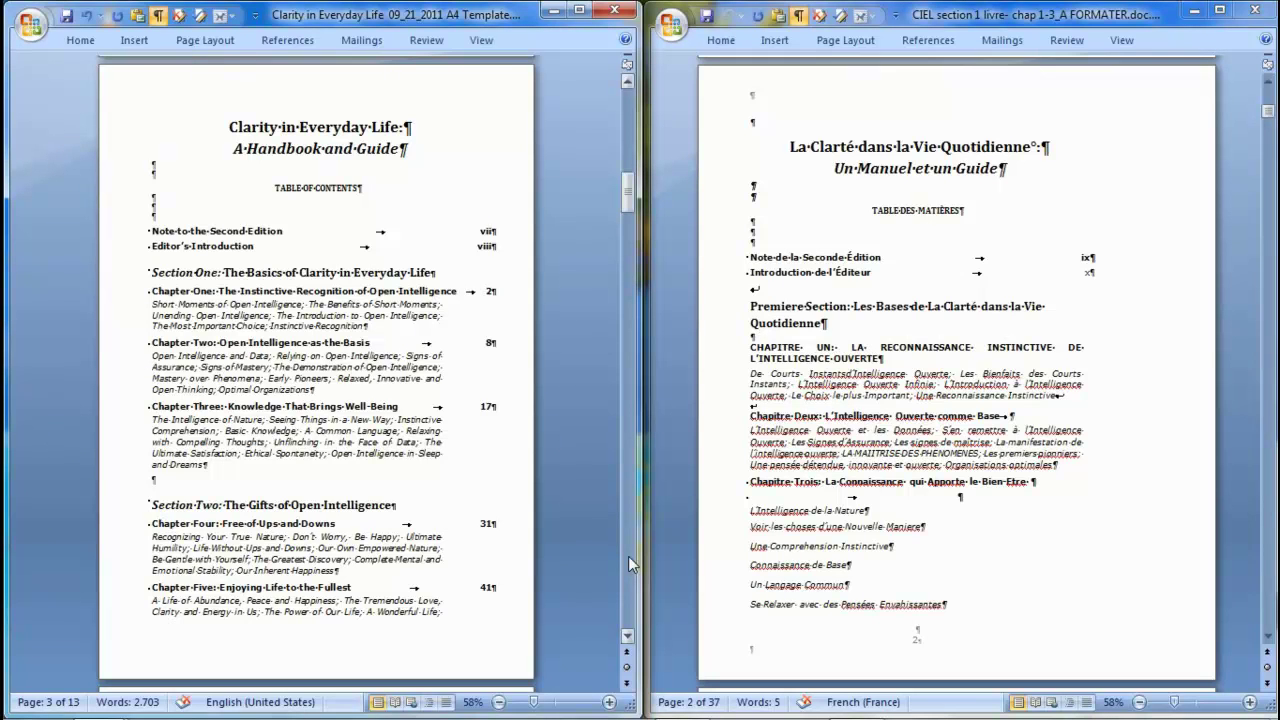
- Show the Styles pane in the template and check the style of the first paragraph of Note to the Second Edition
scroll(628, 556, down, 10)
scroll(628, 556, down, 20)
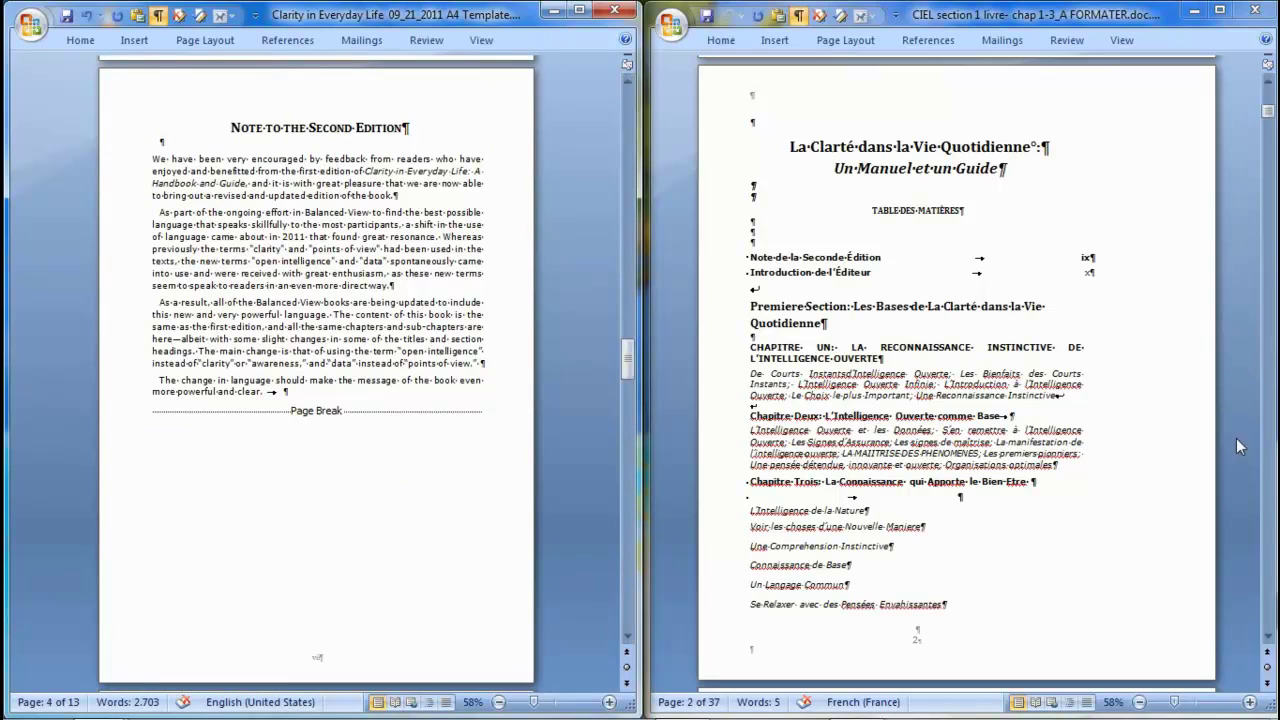
scroll(1265, 522, down, 6)
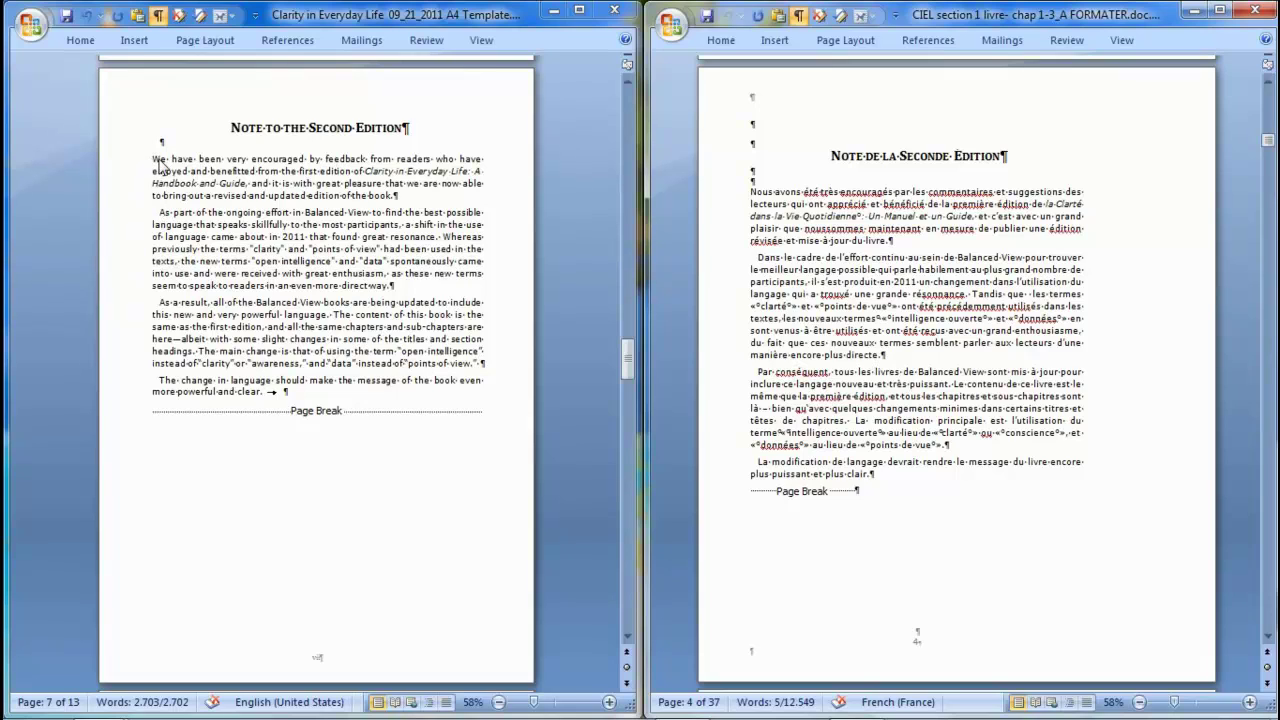
click(82, 40)
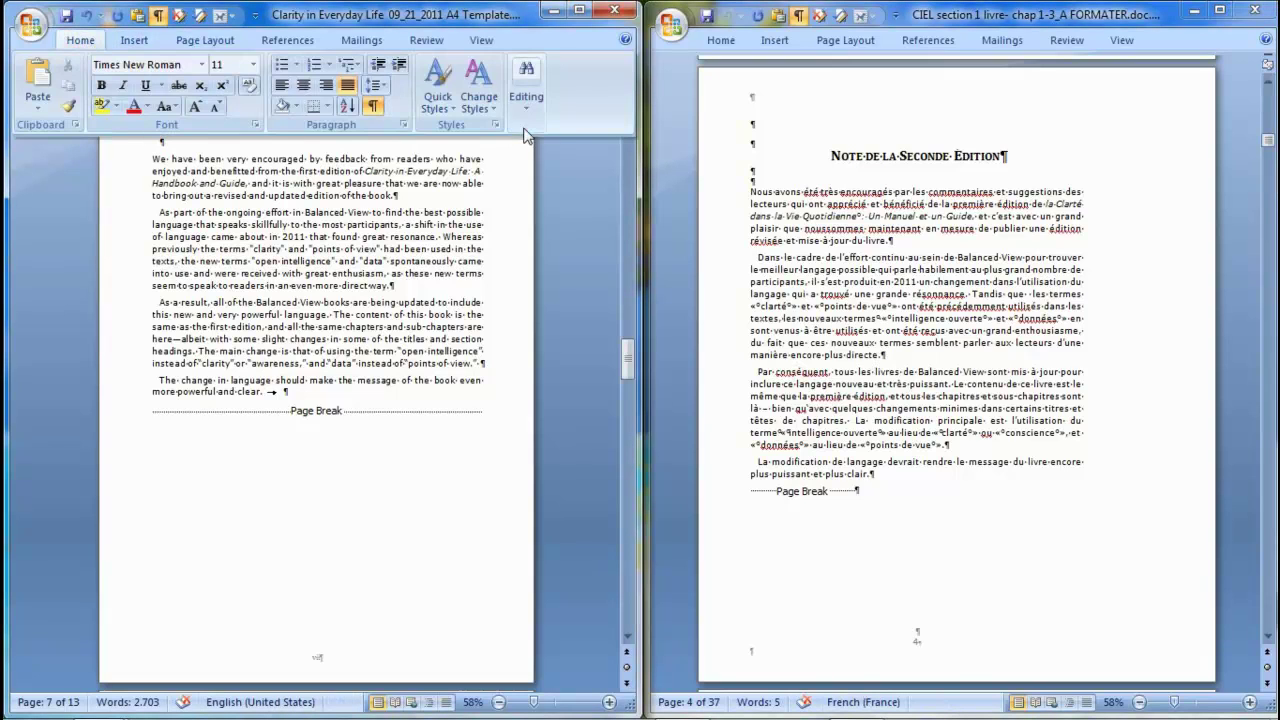
click(496, 126)
drag(42, 146, 41, 184)
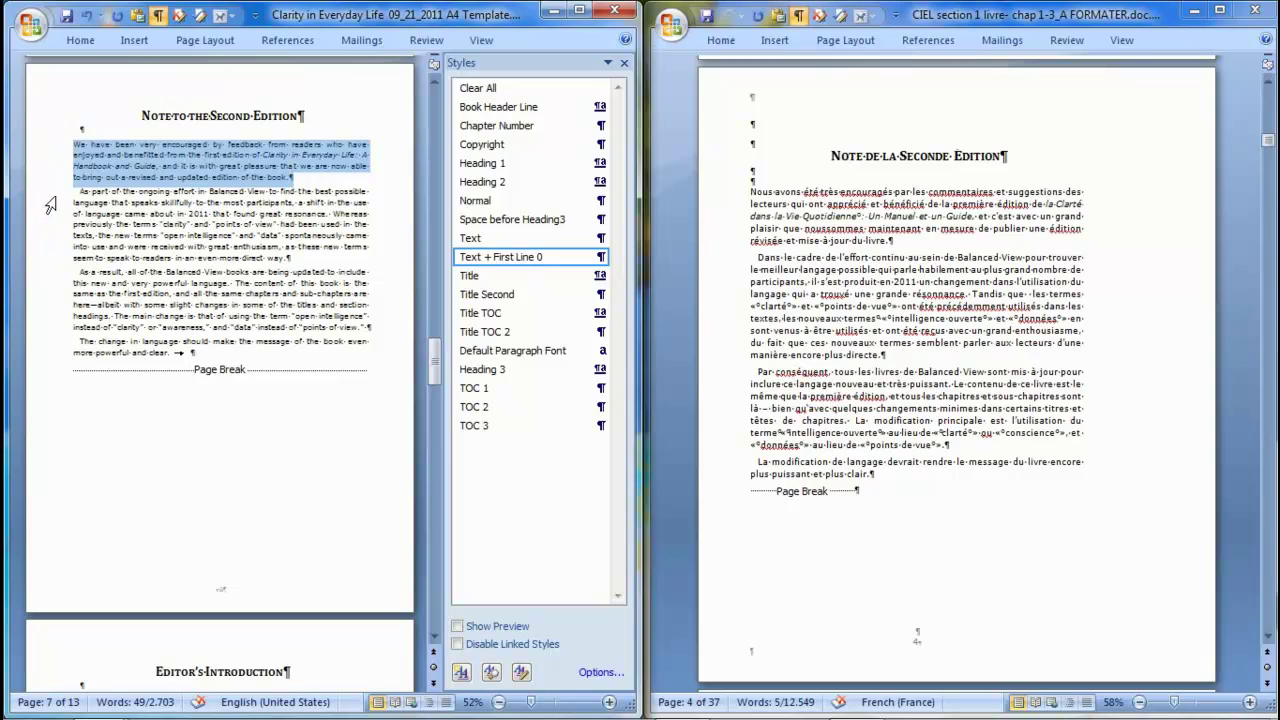
- Copy all four body paragraphs of Note de la Seconde Edition from the French document, without the page break
click(737, 213)
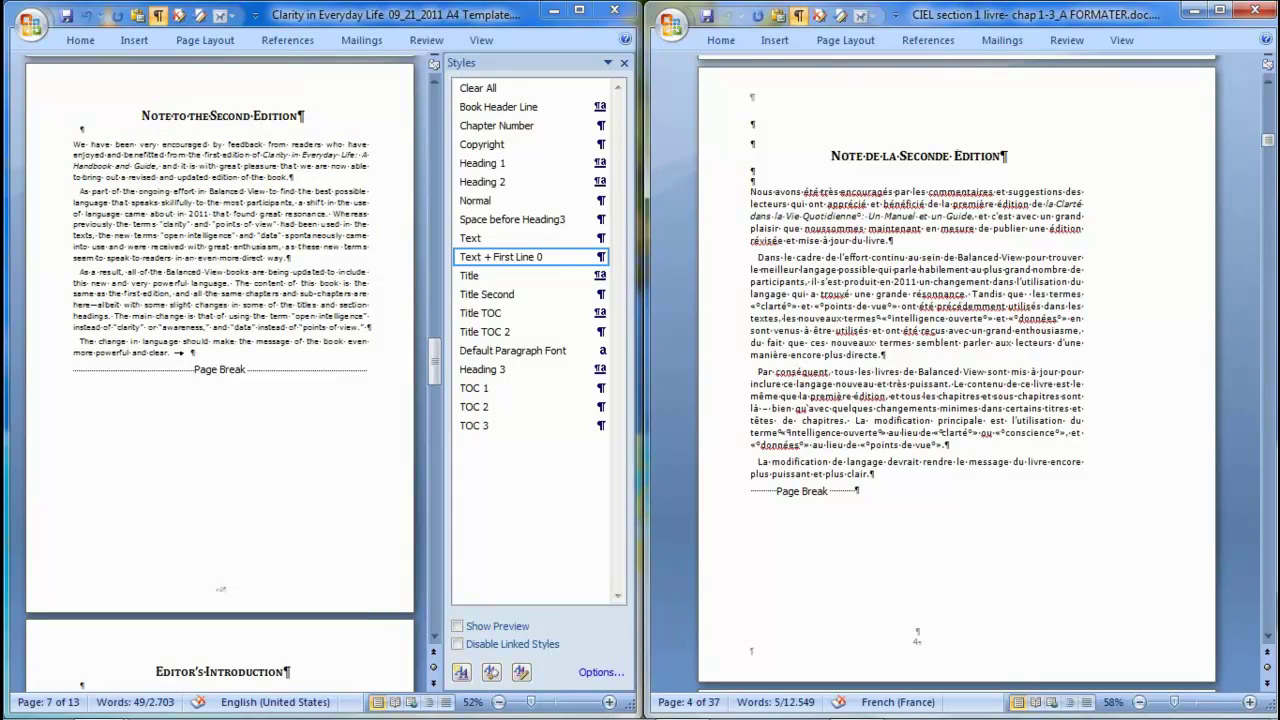
key(shift+Down)
key(shift+Down)
key(shift+Down)
key(shift+Down)
key(shift+Down)
key(shift+Down)
key(shift+Down)
key(shift+Down)
key(shift+Down)
key(shift+Down)
key(shift+Down)
key(shift+Down)
key(shift+Down)
key(shift+Down)
key(shift+Down)
key(shift+Down)
key(shift+Down)
key(shift+Down)
key(shift+Down)
key(shift+Down)
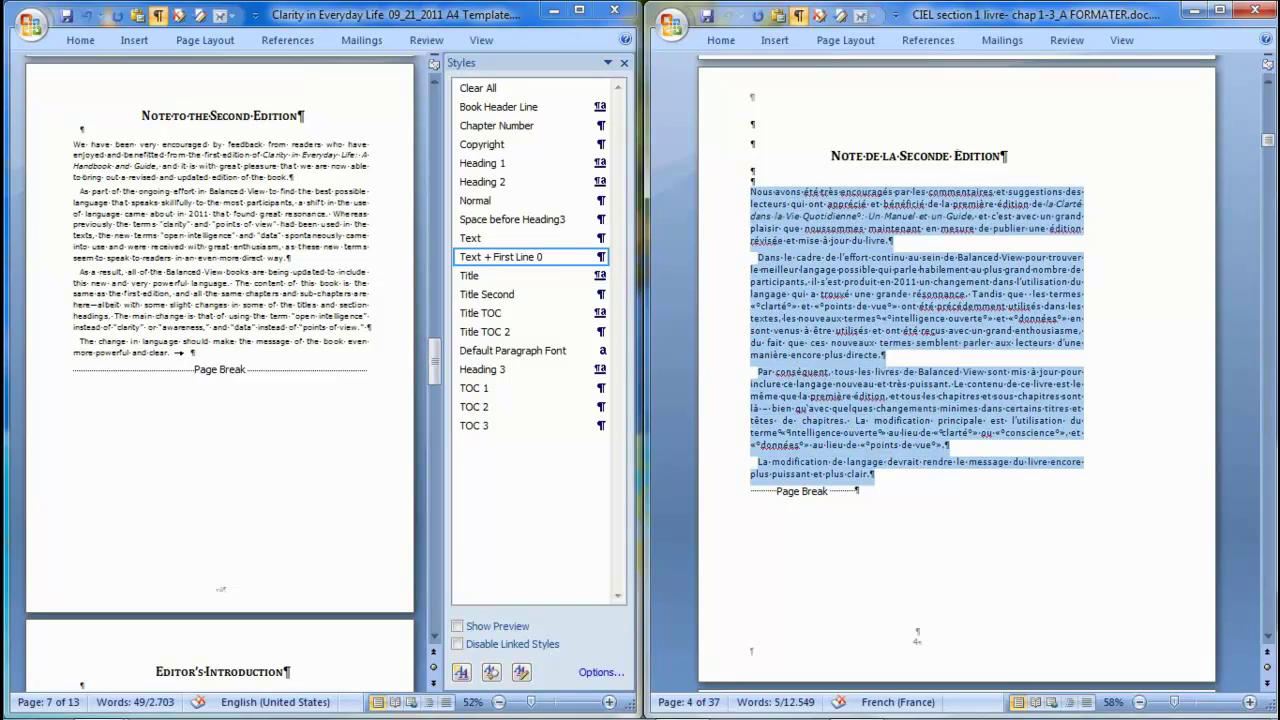
right_click(847, 340)
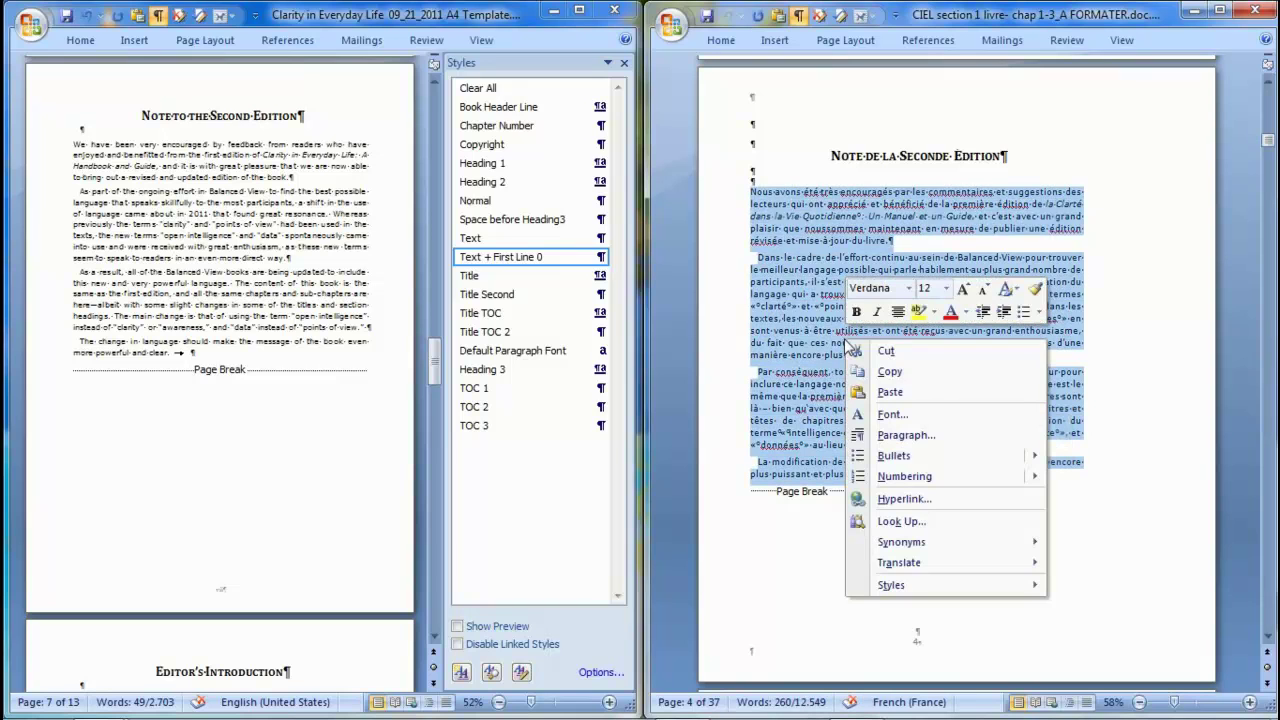
click(889, 371)
- Replace the English body text of Note to the Second Edition with the copied French paragraphs as unformatted text
double_click(80, 155)
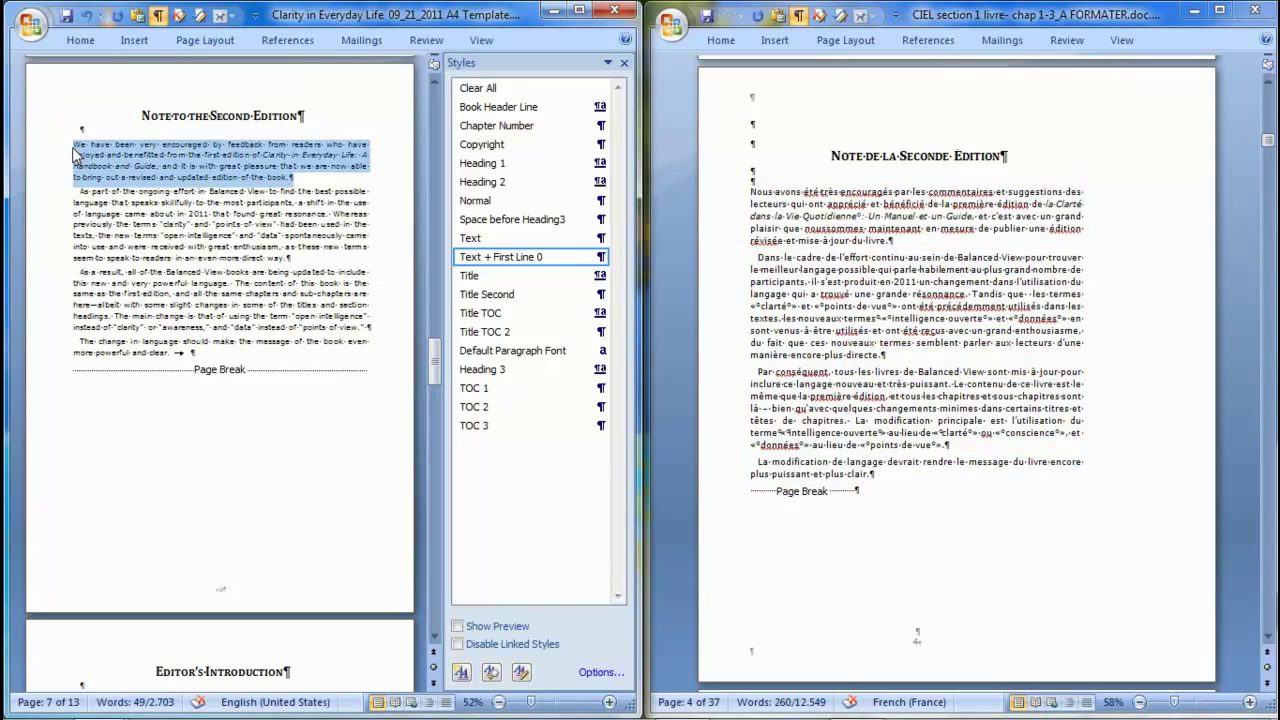
key(Left)
key(shift+Down)
key(shift+Down)
key(shift+Down)
key(shift+Down)
key(shift+Down)
key(shift+Down)
key(shift+Down)
key(shift+Down)
key(shift+Down)
key(shift+Down)
key(shift+Down)
key(shift+Down)
key(shift+Down)
key(shift+Down)
key(shift+Down)
key(shift+Down)
key(shift+Down)
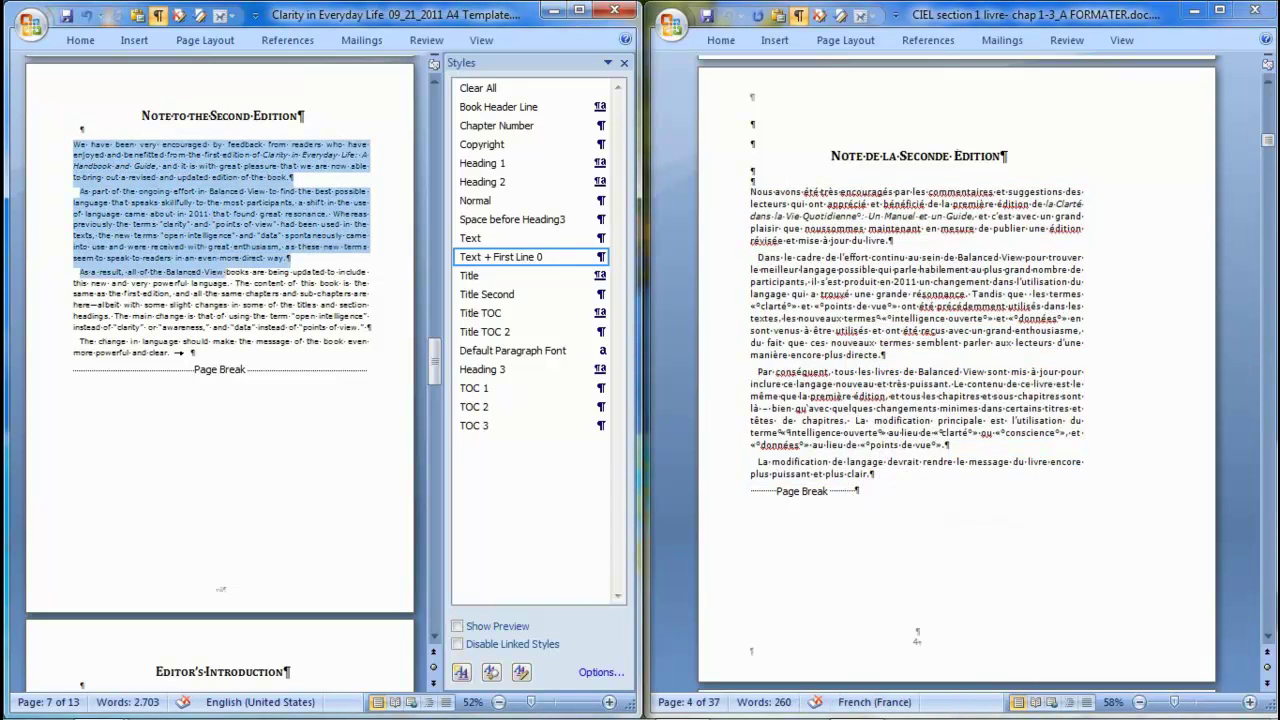
key(shift+Down)
key(shift+Down)
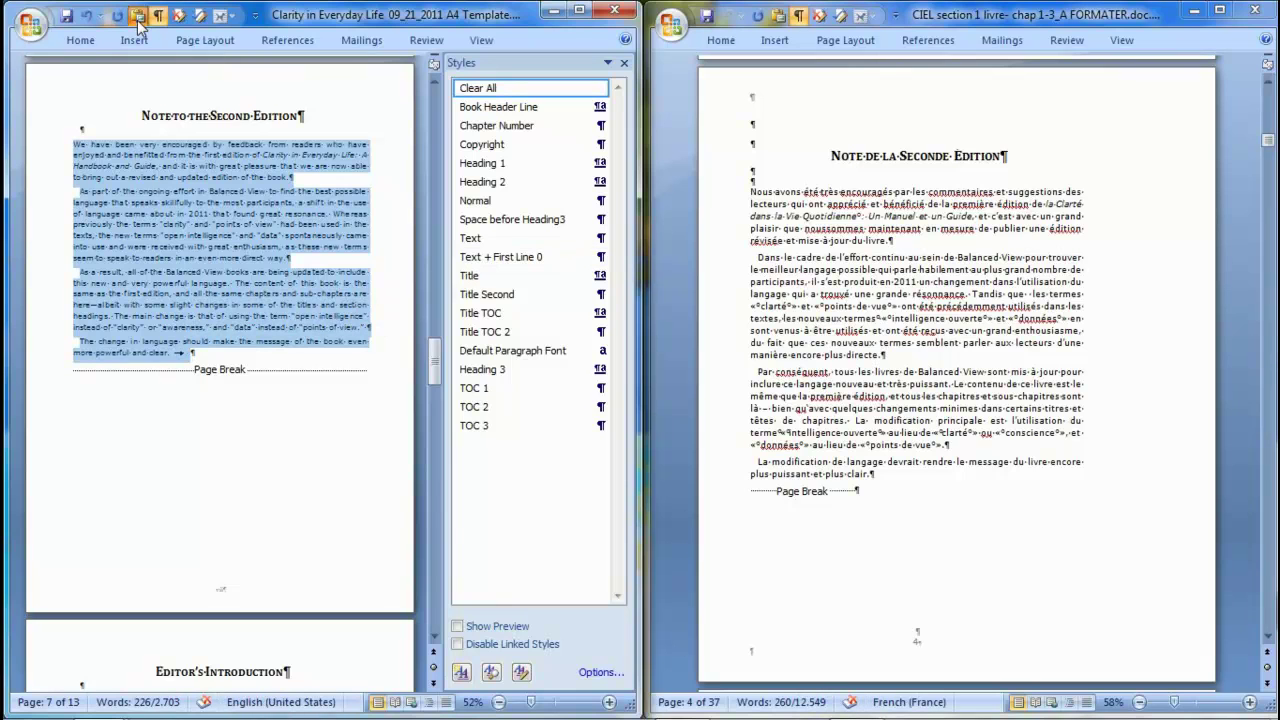
click(137, 17)
click(200, 307)
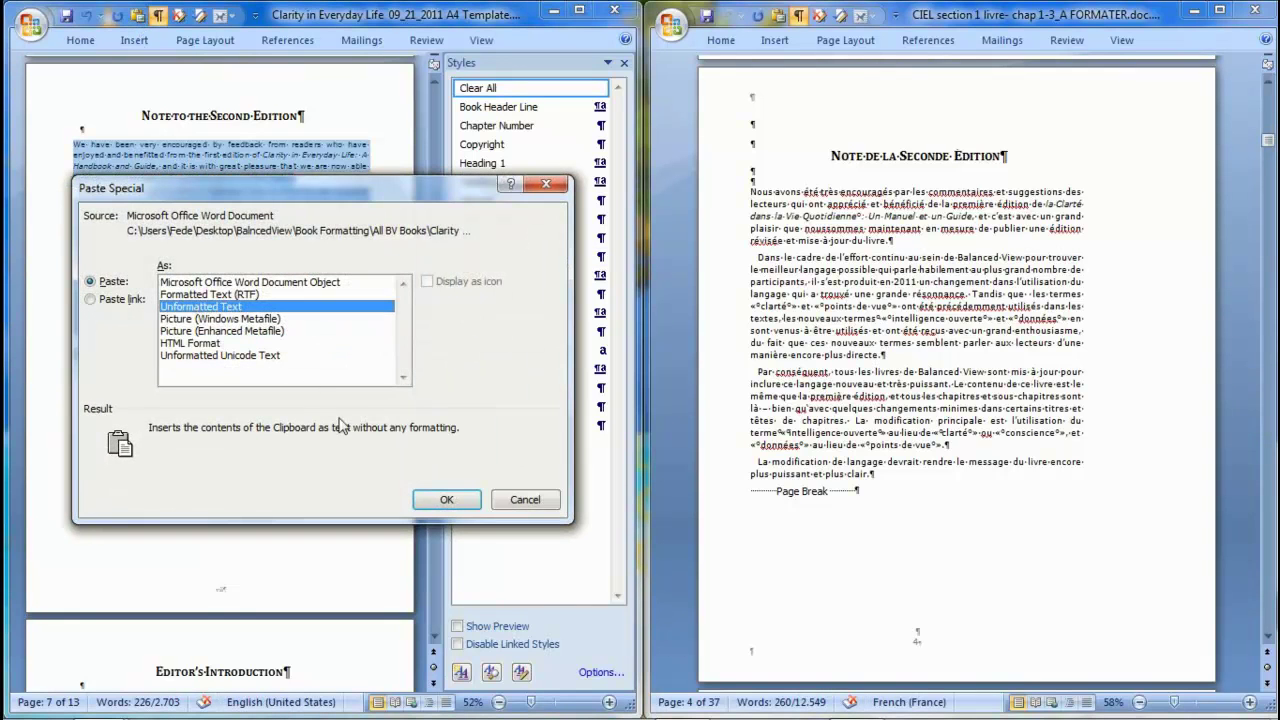
click(472, 502)
- Apply the Text + First Line 0 style to the first French paragraph of the note, and check the remaining paragraphs' style
drag(40, 149, 41, 188)
double_click(36, 186)
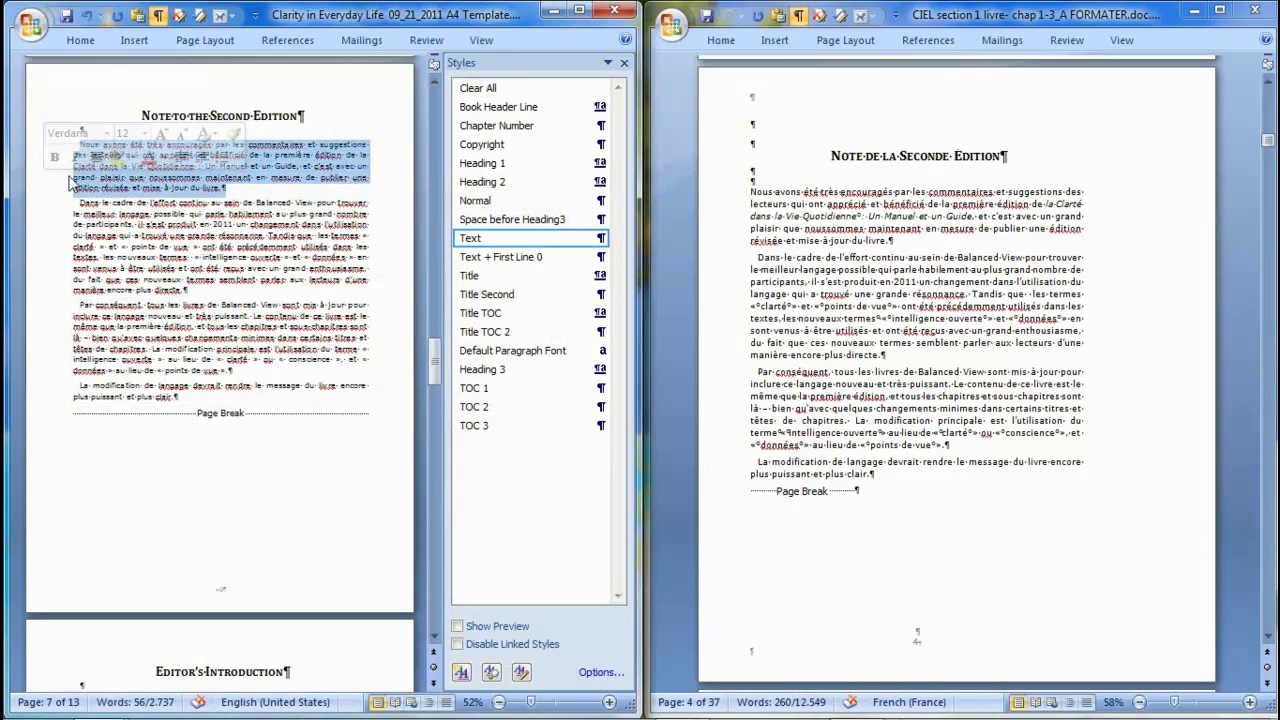
click(478, 262)
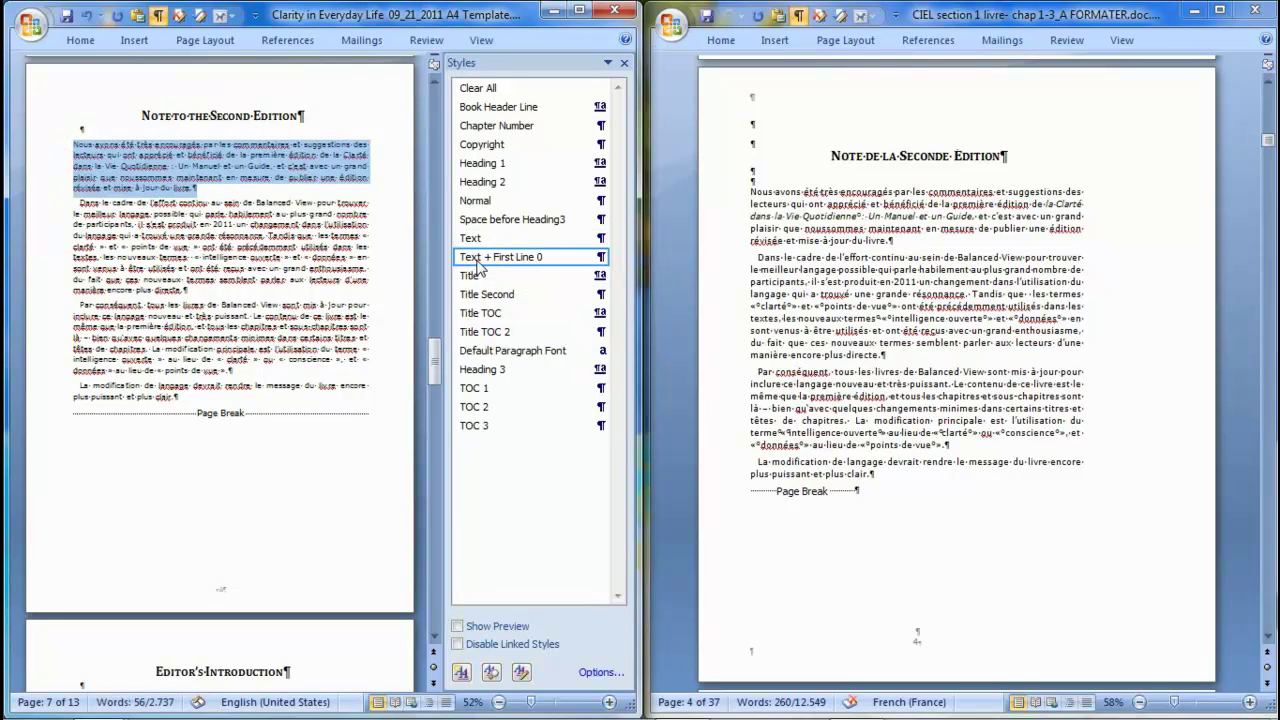
click(46, 209)
drag(42, 215, 31, 402)
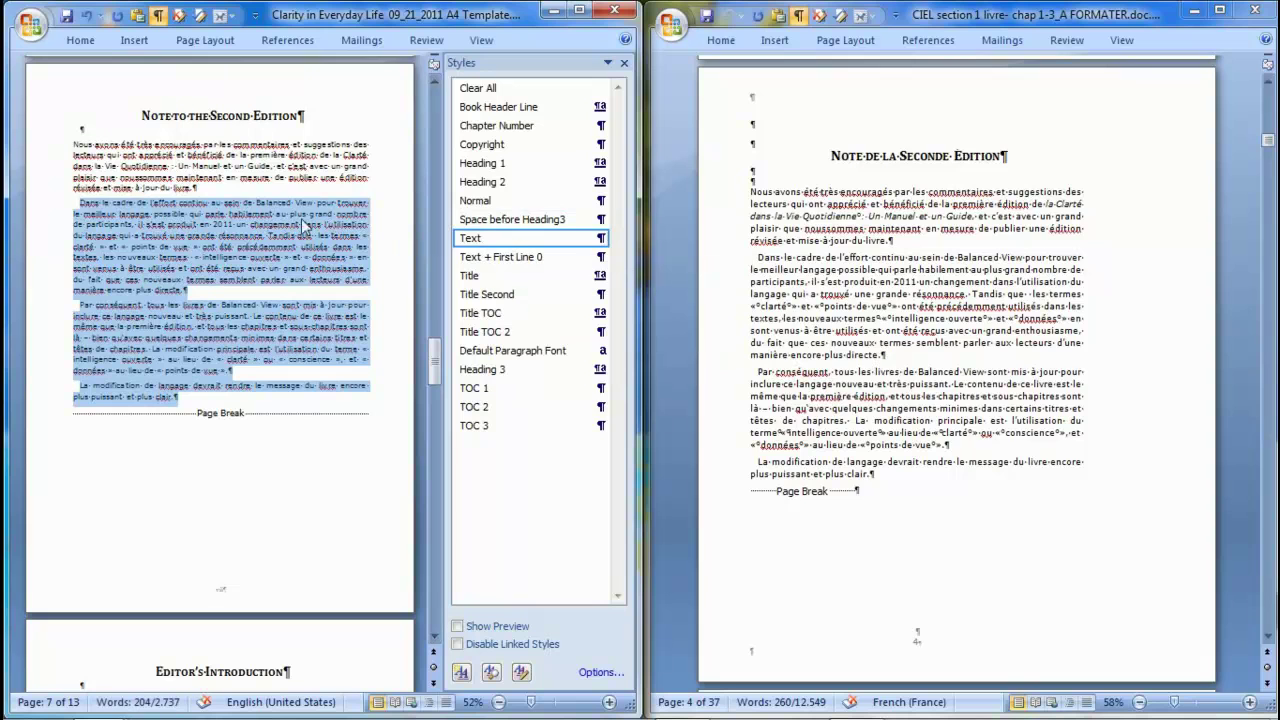
- Compare the Editor's Introduction in both documents and look through the following pages up to the opening of chapter one
click(436, 485)
click(435, 227)
click(435, 227)
drag(434, 377, 433, 404)
drag(1268, 150, 1267, 155)
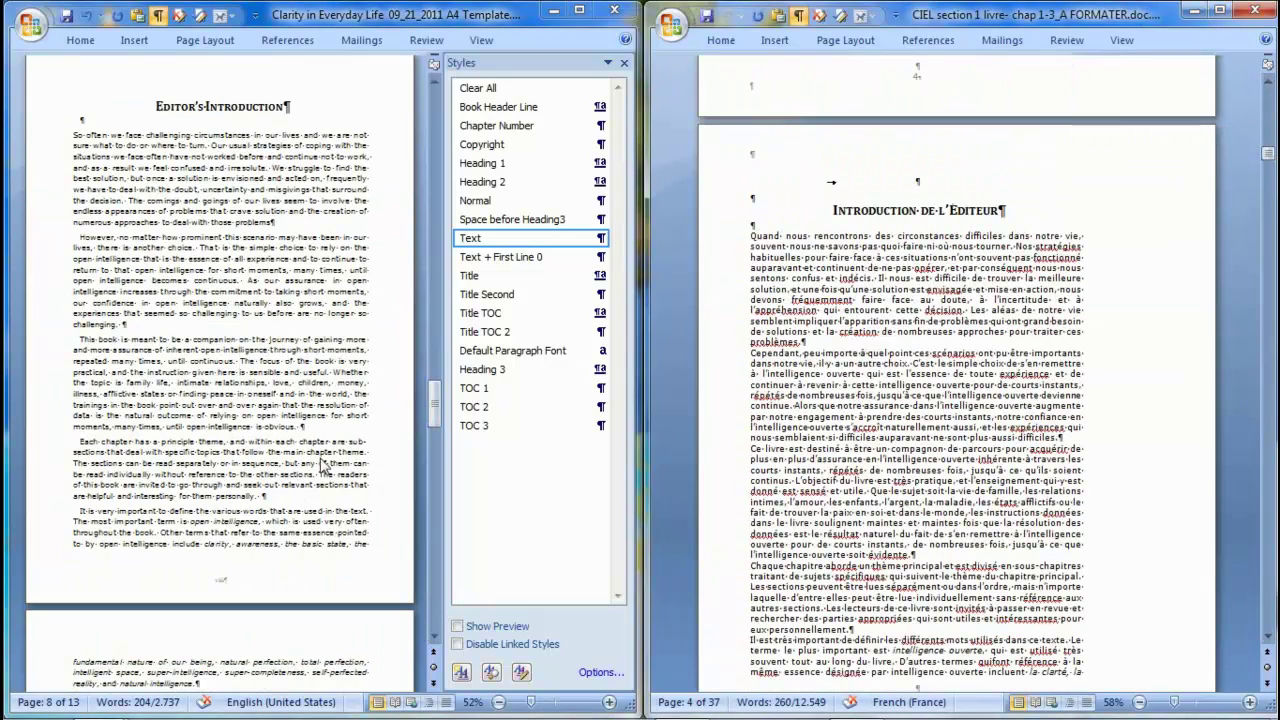
click(432, 512)
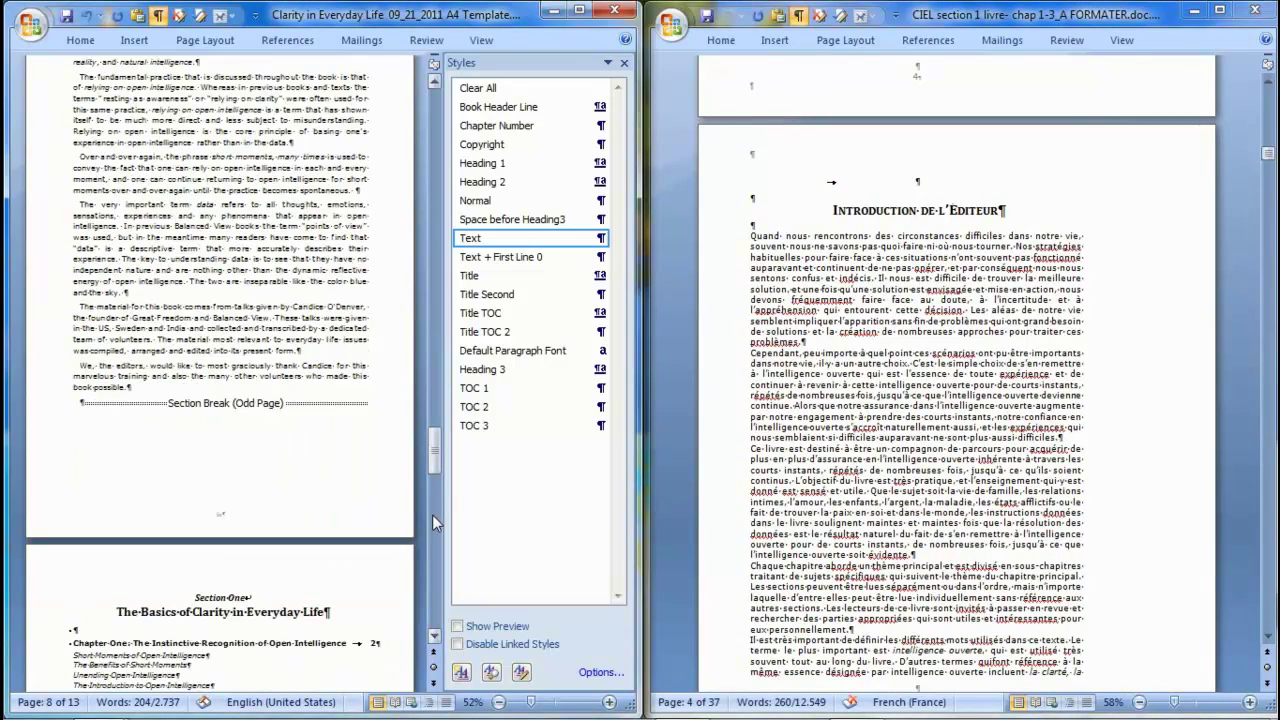
click(433, 636)
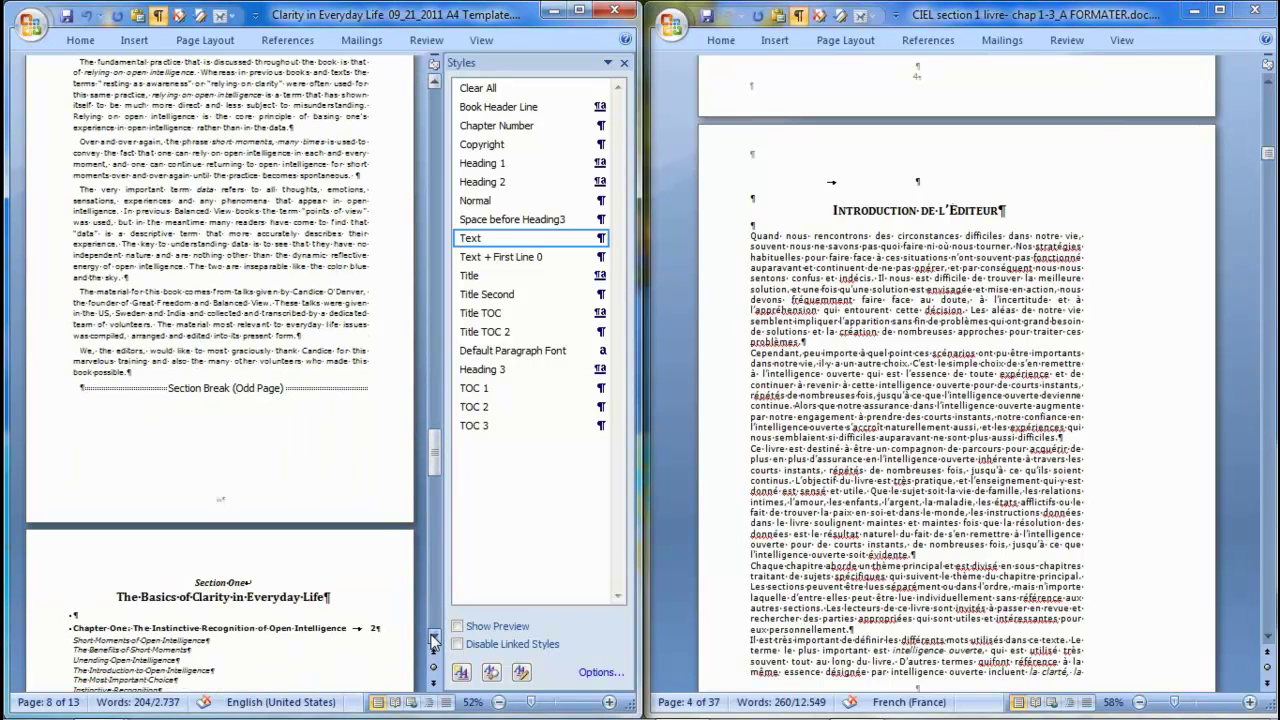
click(433, 636)
click(433, 636)
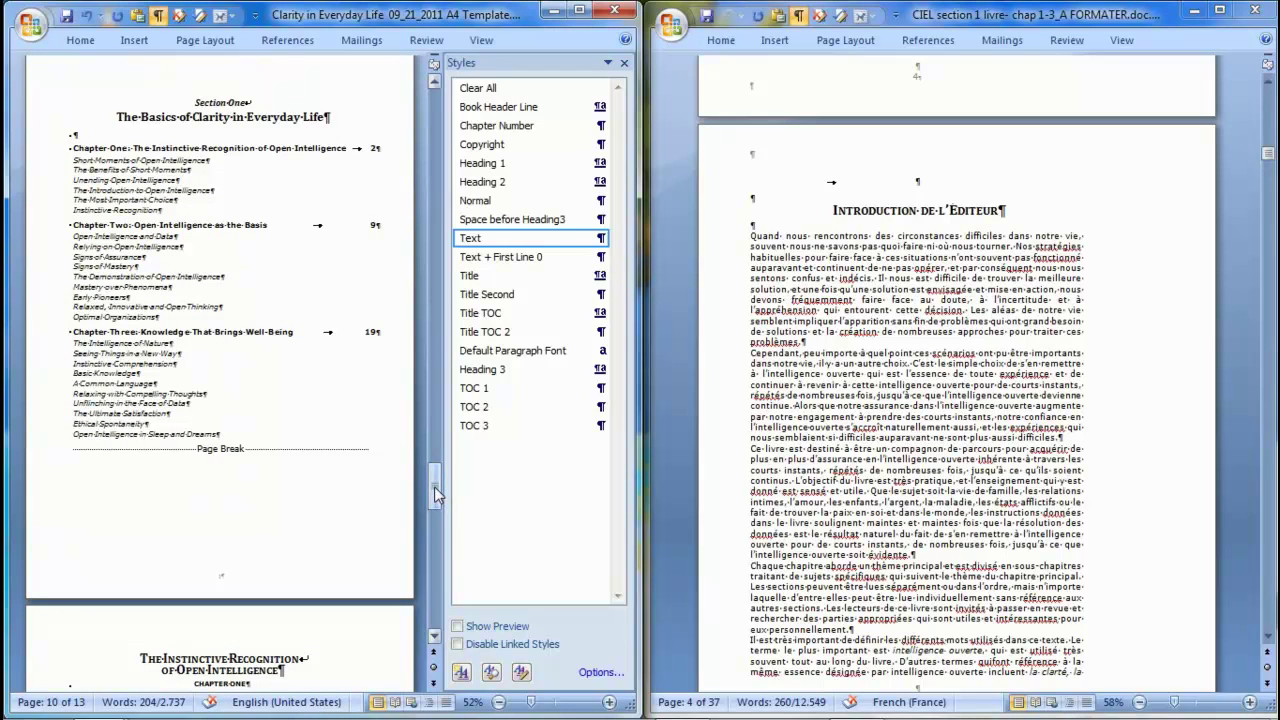
click(433, 636)
click(433, 636)
drag(433, 637, 433, 637)
click(433, 637)
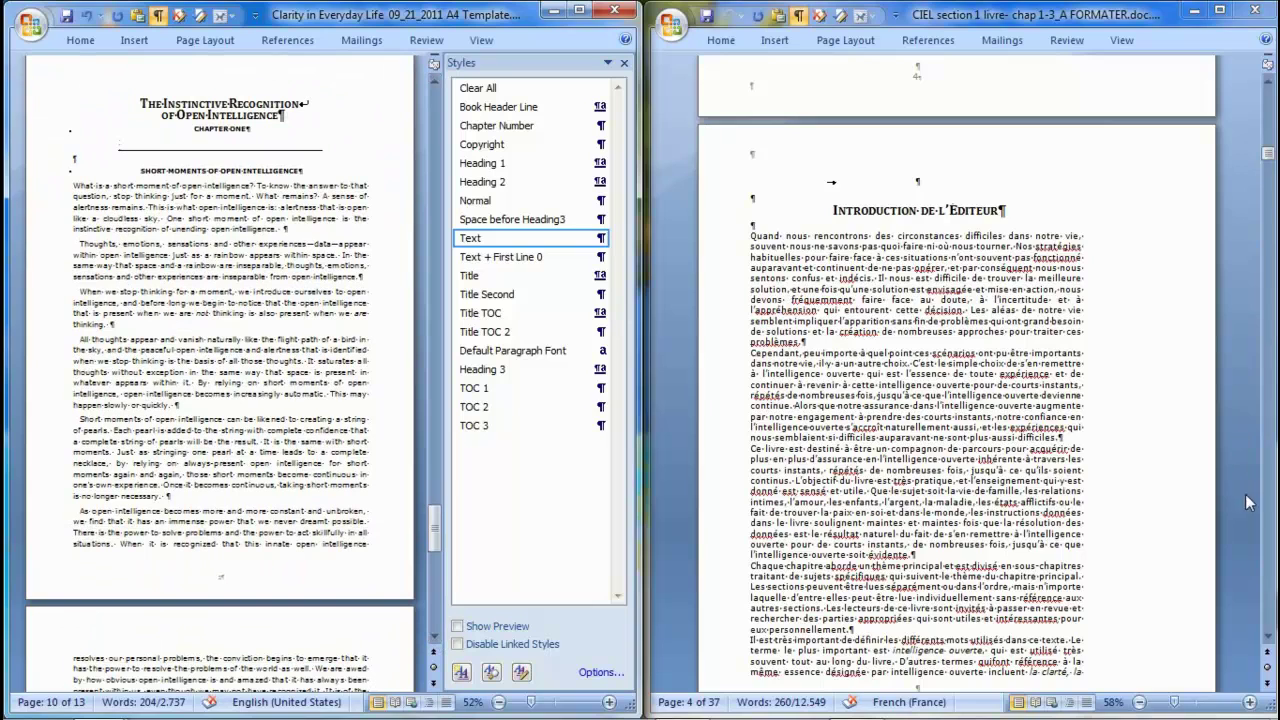
click(1270, 517)
click(1270, 517)
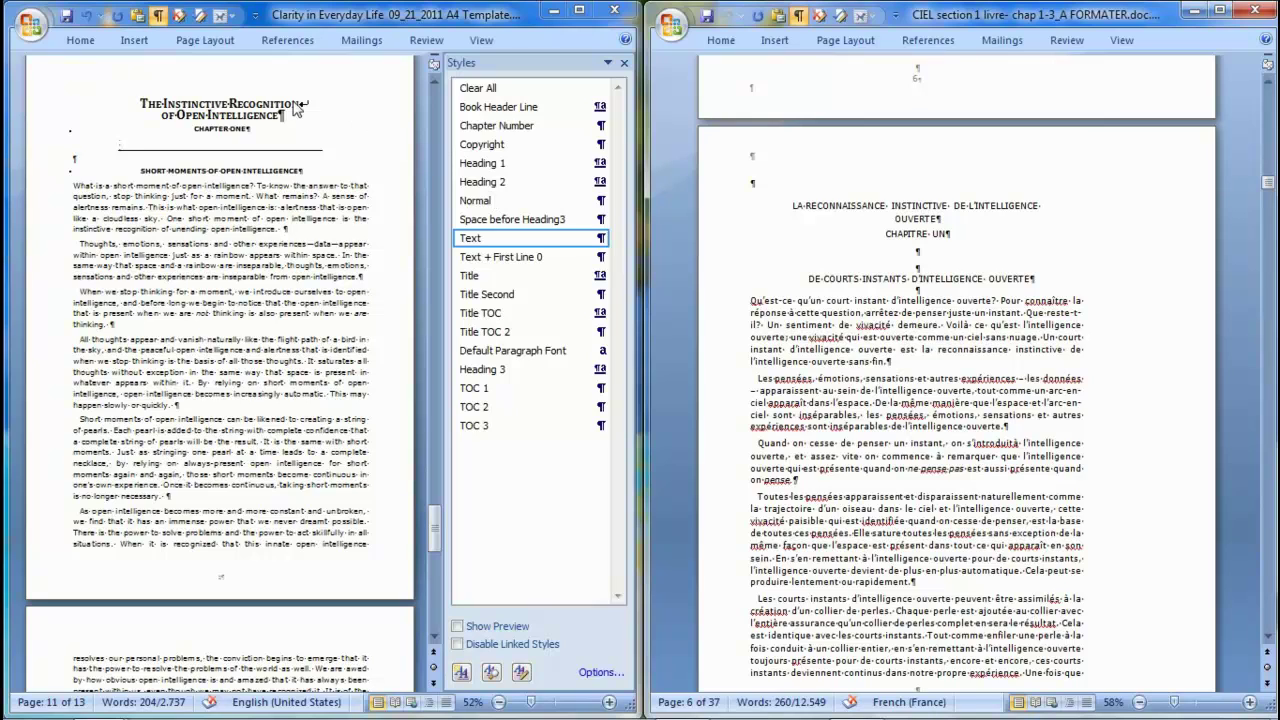
- Copy the chapter one title "LA RECONNAISSANCE INSTINCTIVE DE L'INTELLIGENCE OUVERTE" from the French document without its paragraph mark
key(Return)
key(shift+Left)
key(shift+Left)
key(shift+Left)
key(ctrl+shift+Up)
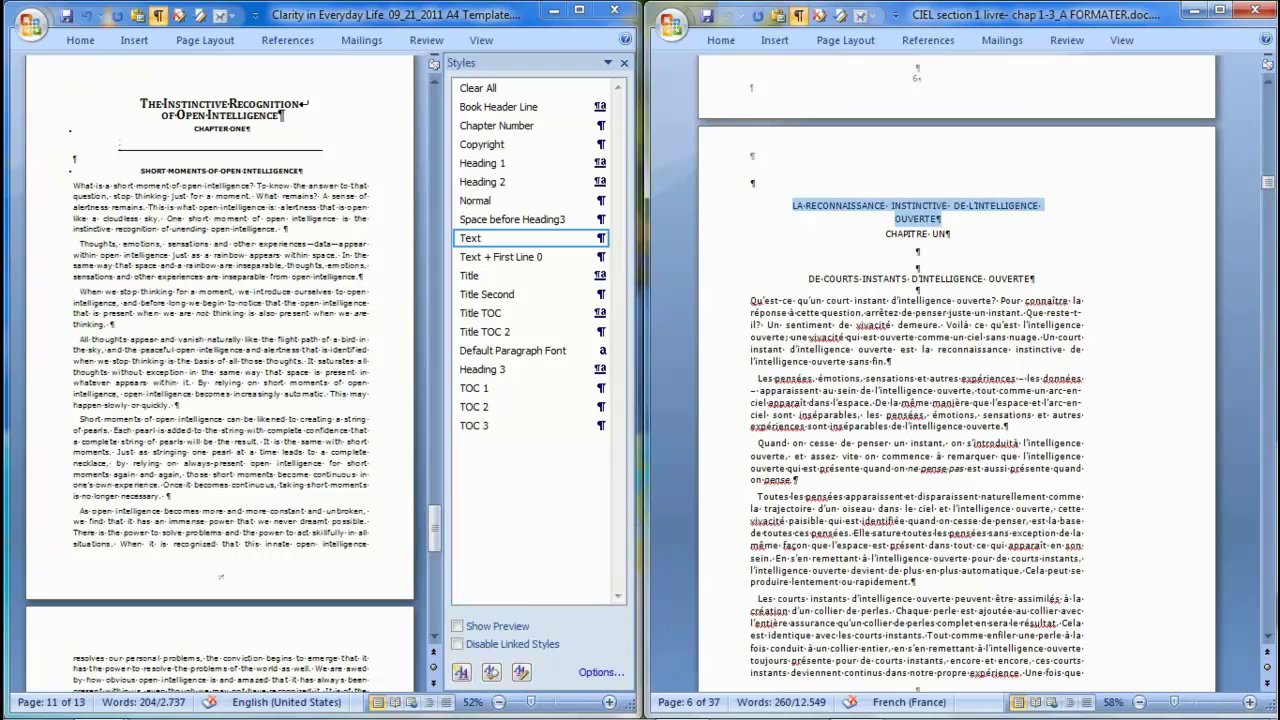
key(Left)
key(ctrl+shift+Right)
key(ctrl+shift+Right)
key(ctrl+shift+Right)
key(ctrl+shift+Right)
key(ctrl+shift+Right)
key(ctrl+shift+Right)
key(ctrl+shift+Right)
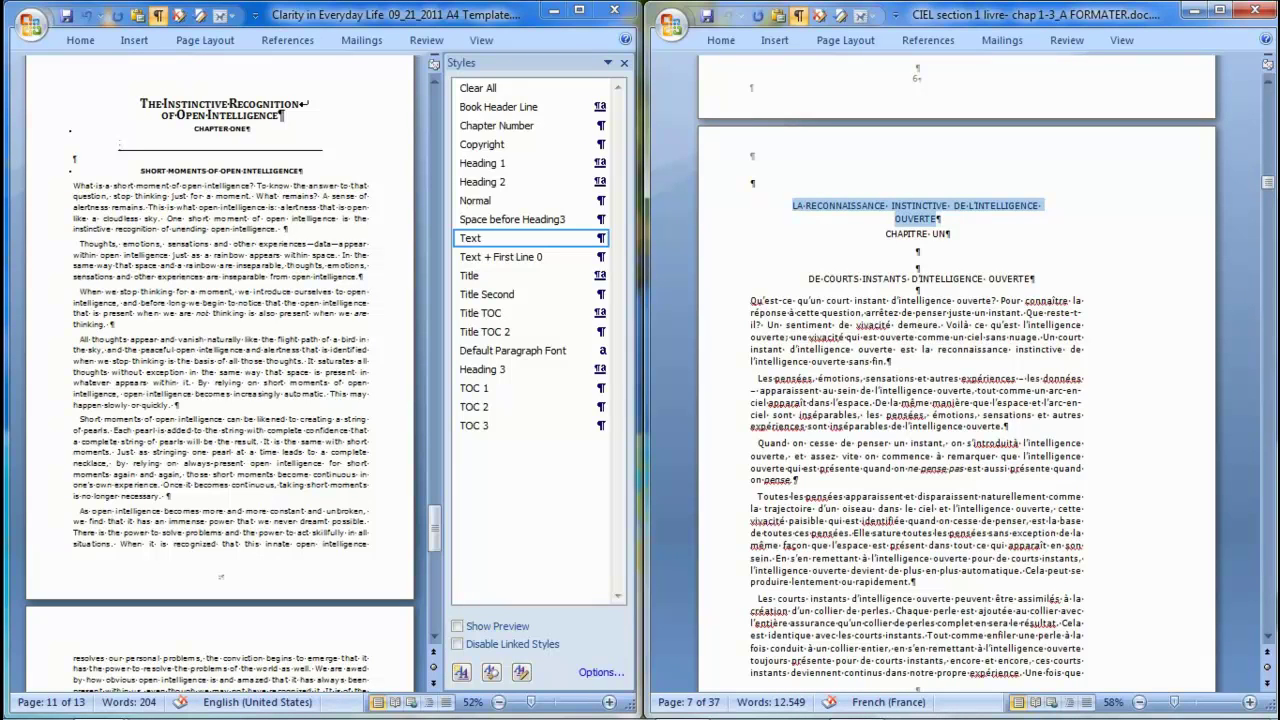
right_click(924, 210)
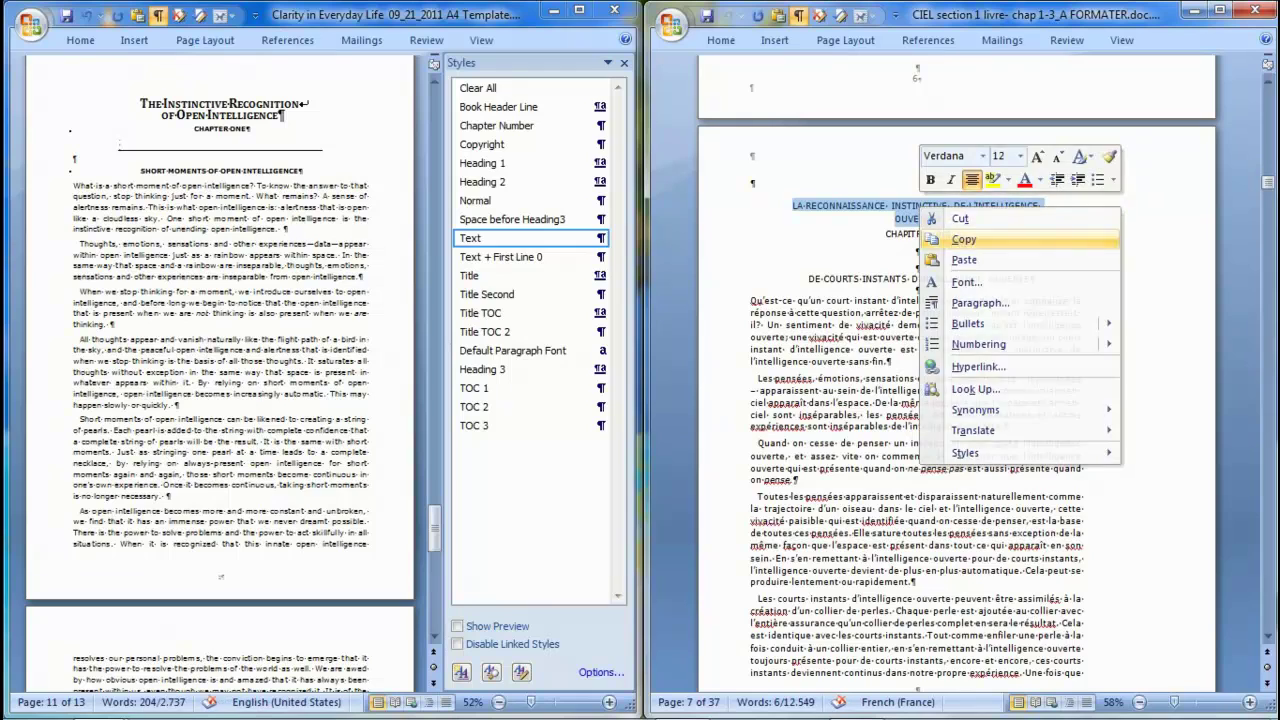
click(960, 240)
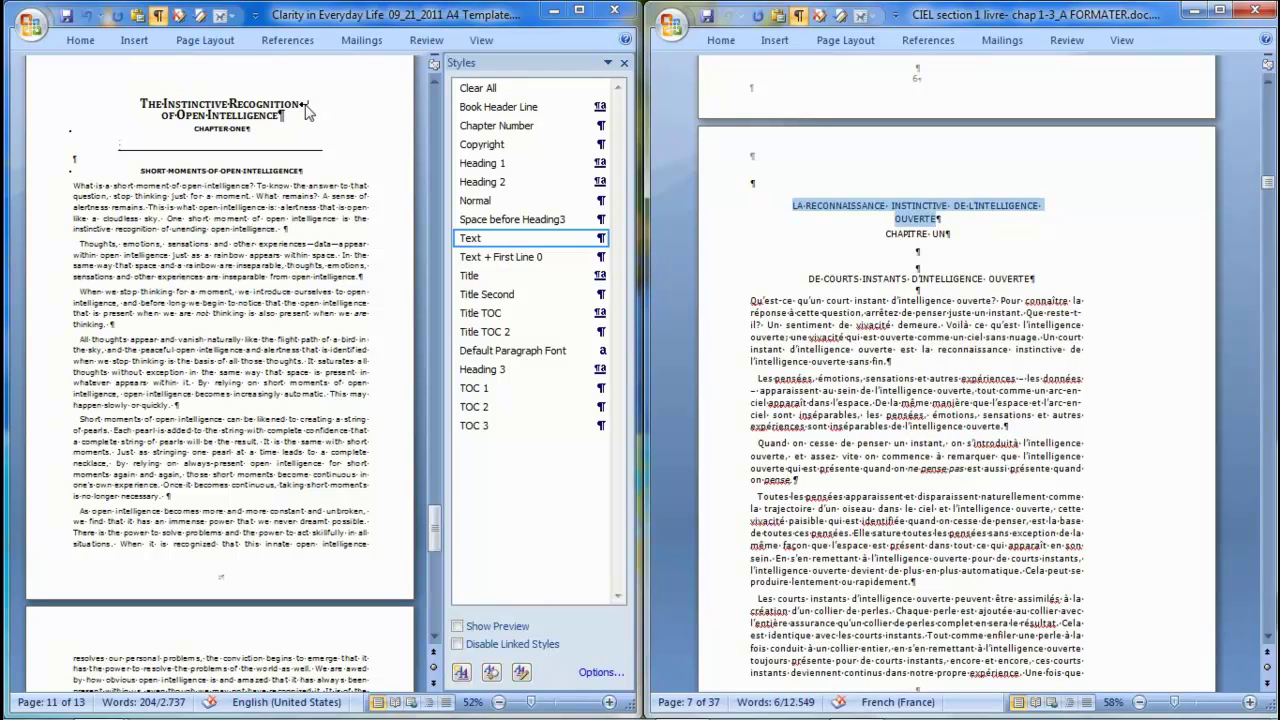
- Toggle the template's formatting marks to examine the line break in the English chapter one title, leaving the marks shown
click(159, 18)
click(159, 18)
click(157, 20)
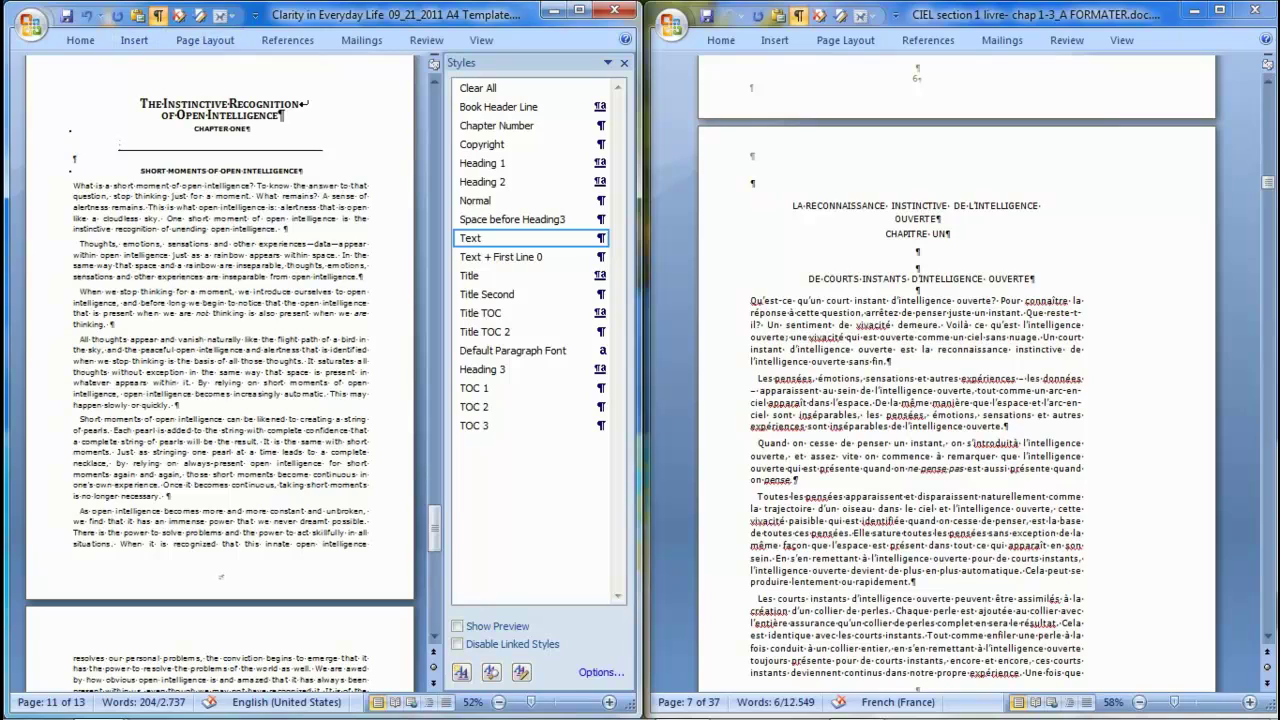
- Replace the English chapter one title in the template with the copied French title, pasted as unformatted text
drag(139, 103, 284, 116)
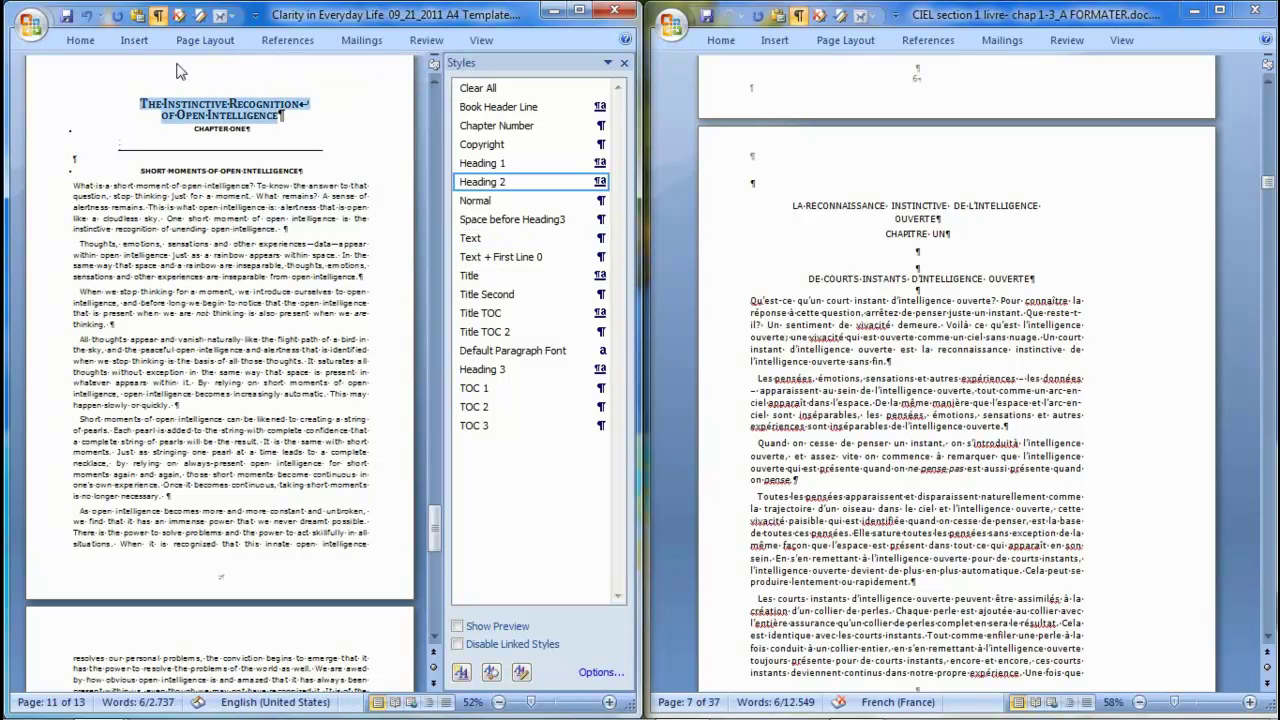
click(138, 15)
double_click(200, 306)
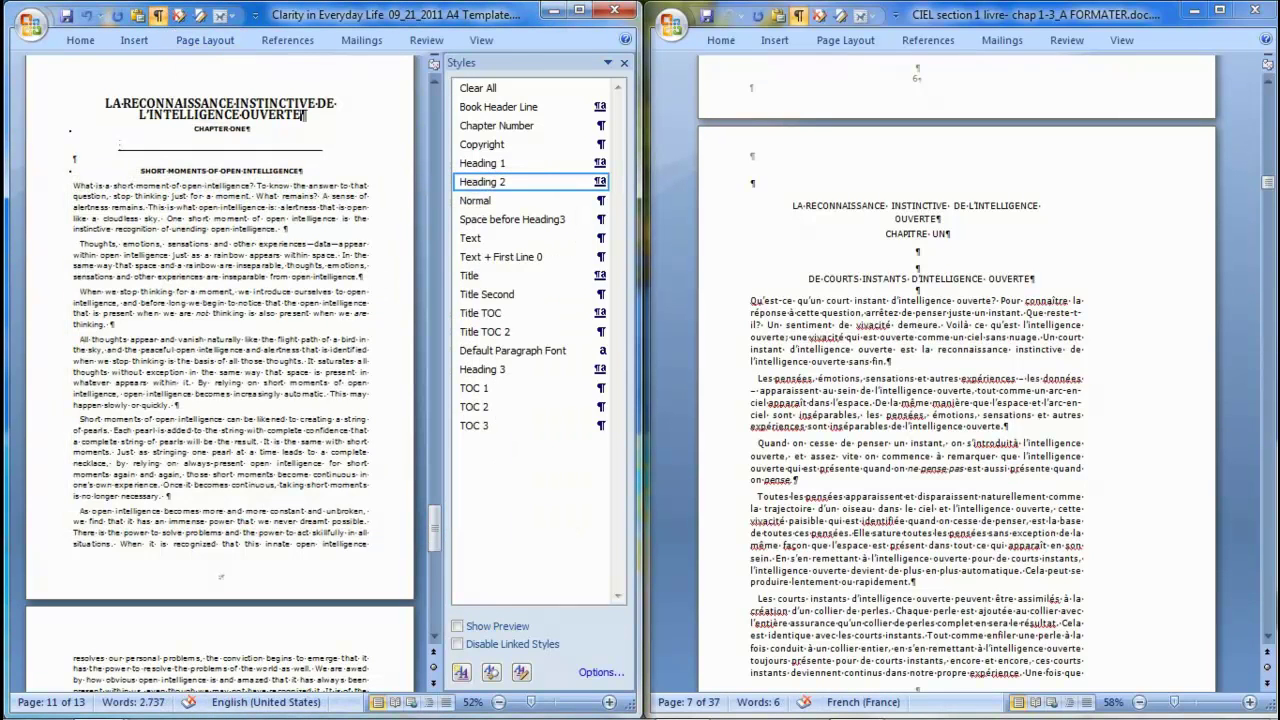
- Replace the space after "INSTINCTIVE" in the French chapter one title with a text wrapping break
click(318, 103)
key(BackSpace)
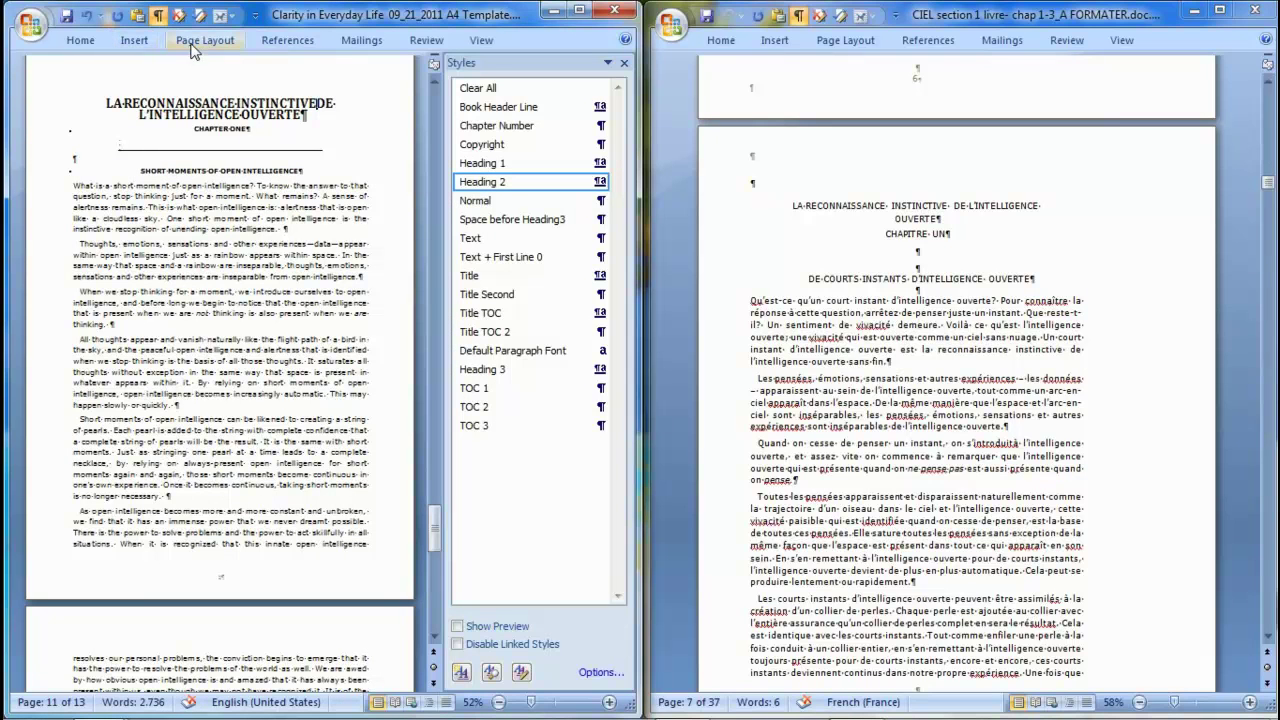
click(200, 40)
click(254, 66)
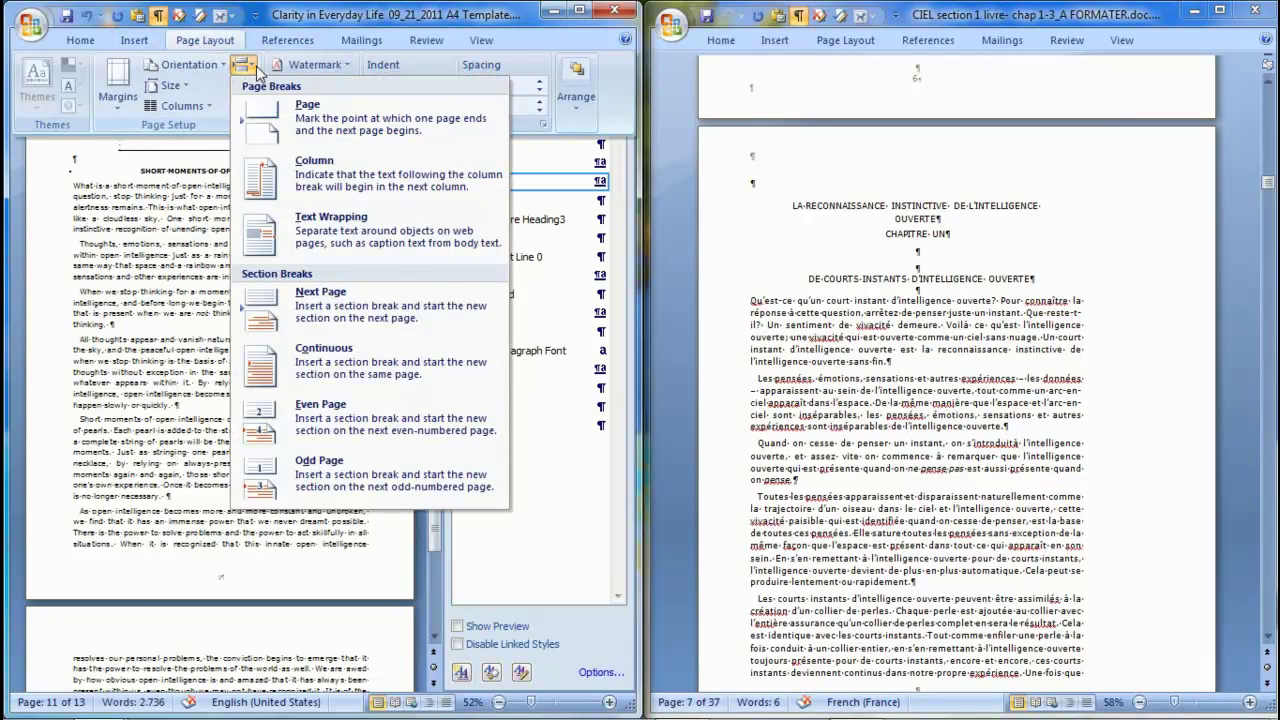
click(342, 234)
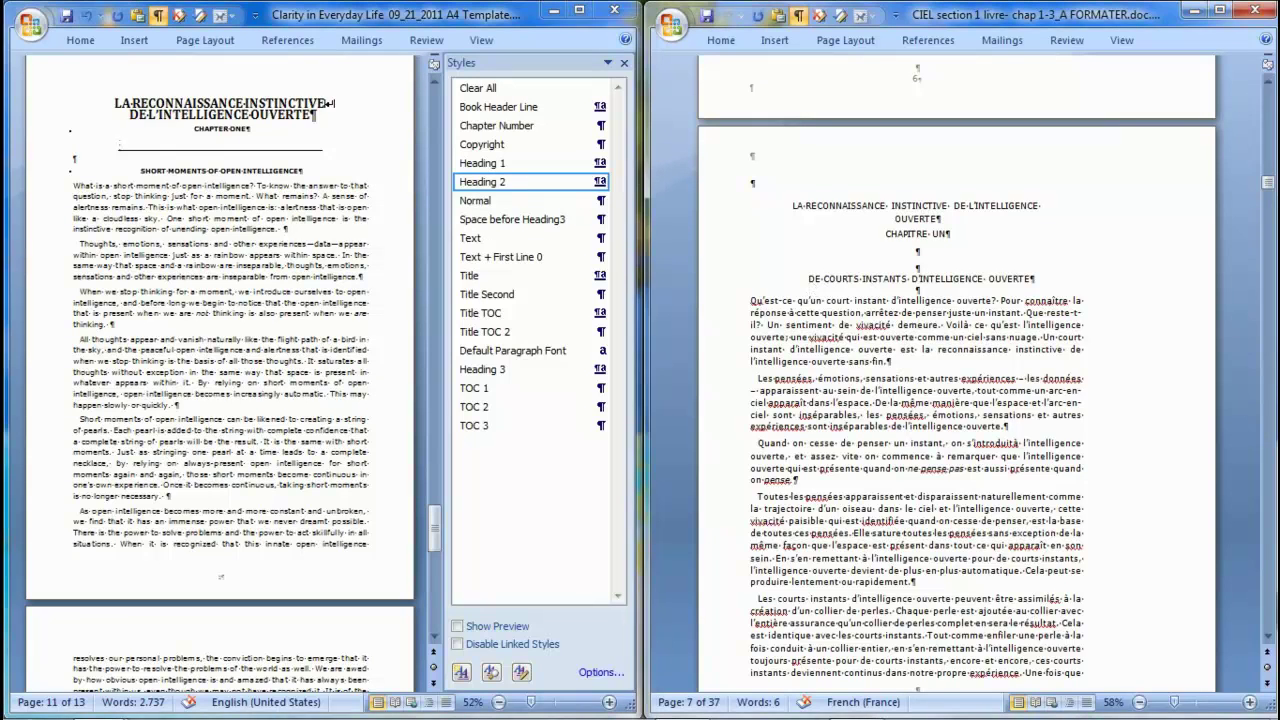
- Copy the French chapter one body from "Qu'est-ce qu'un court instant" through "omniprésente dans notre vie.", leaving out the final paragraph mark and page break
double_click(762, 211)
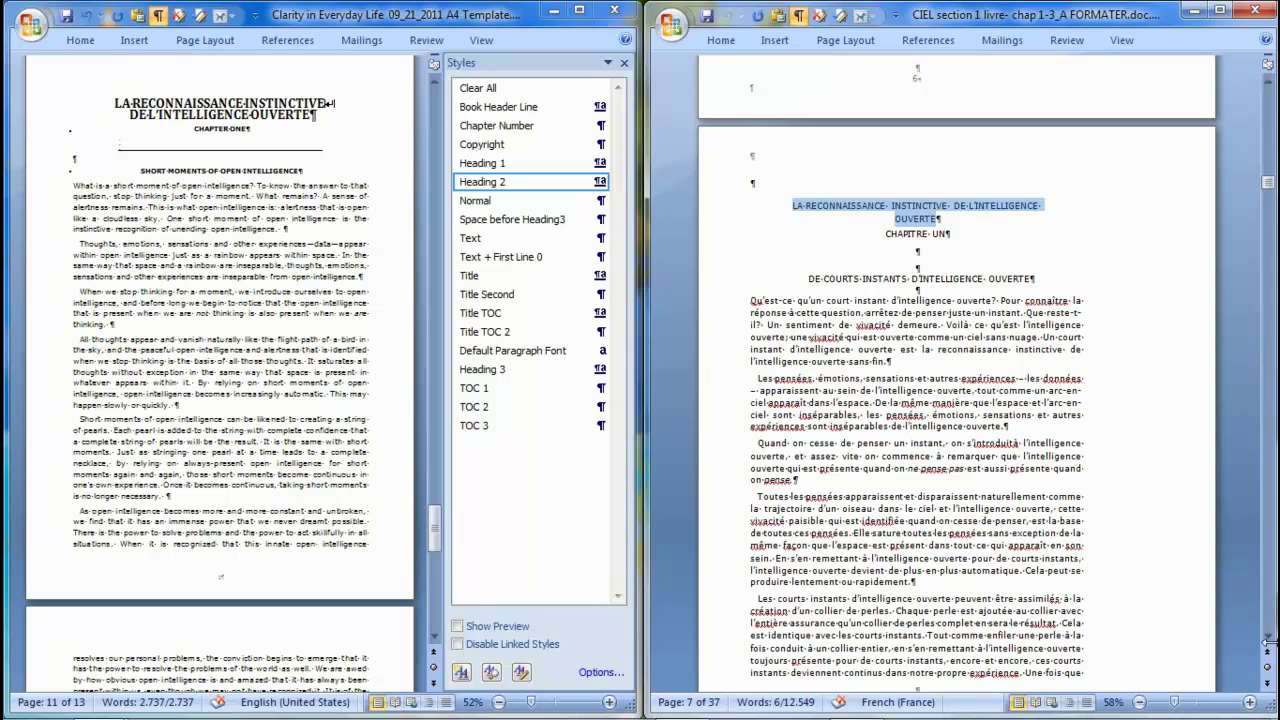
scroll(1270, 640, down, 5)
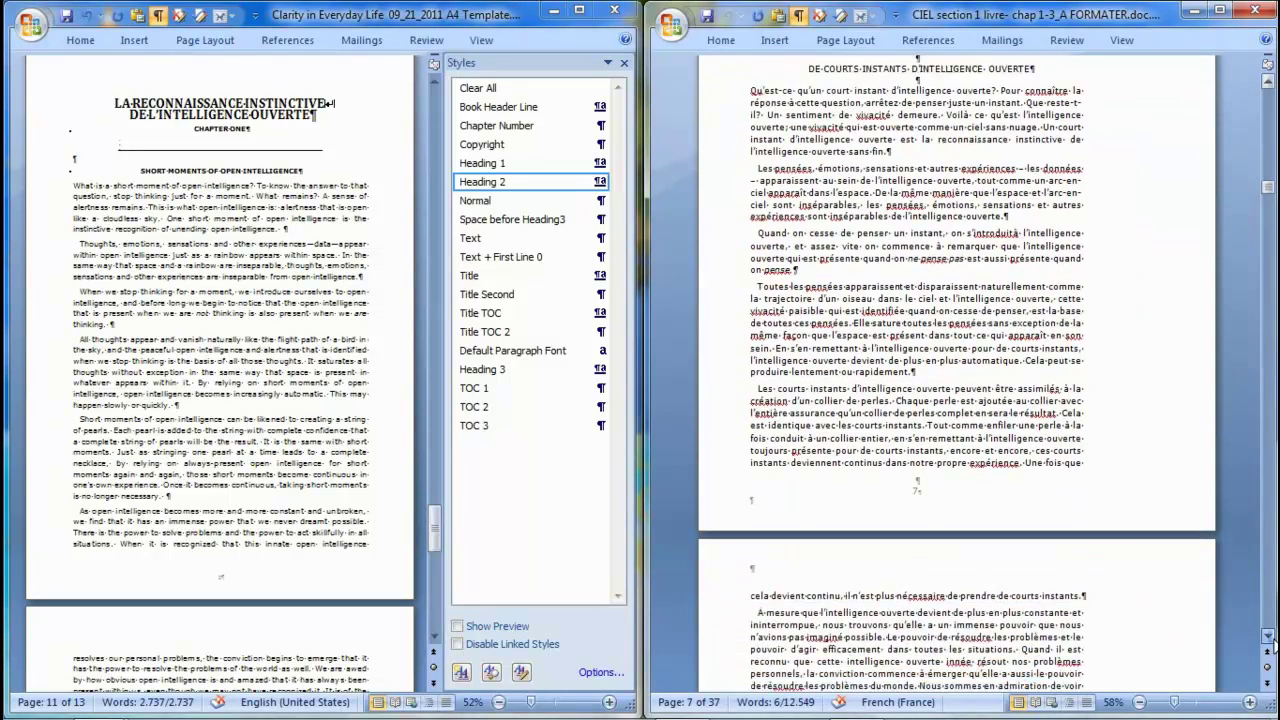
scroll(1270, 640, down, 1)
click(1269, 87)
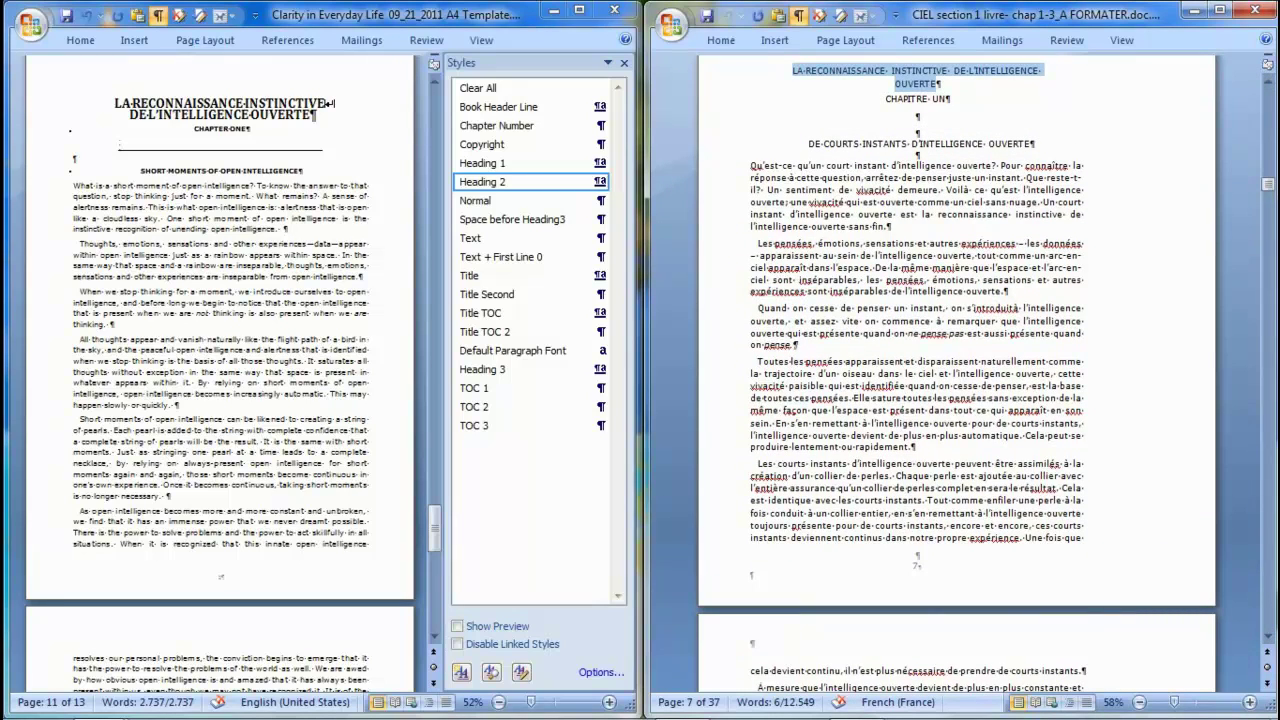
key(shift+Down)
key(shift+Down)
key(shift+Down)
key(shift+Down)
key(shift+Down)
key(shift+Down)
key(shift+Down)
key(shift+Down)
key(shift+Down)
key(shift+Down)
key(shift+Down)
key(shift+Down)
key(shift+Down)
key(shift+Down)
key(shift+Down)
key(shift+Down)
key(shift+Down)
key(shift+Down)
key(shift+Down)
key(shift+Down)
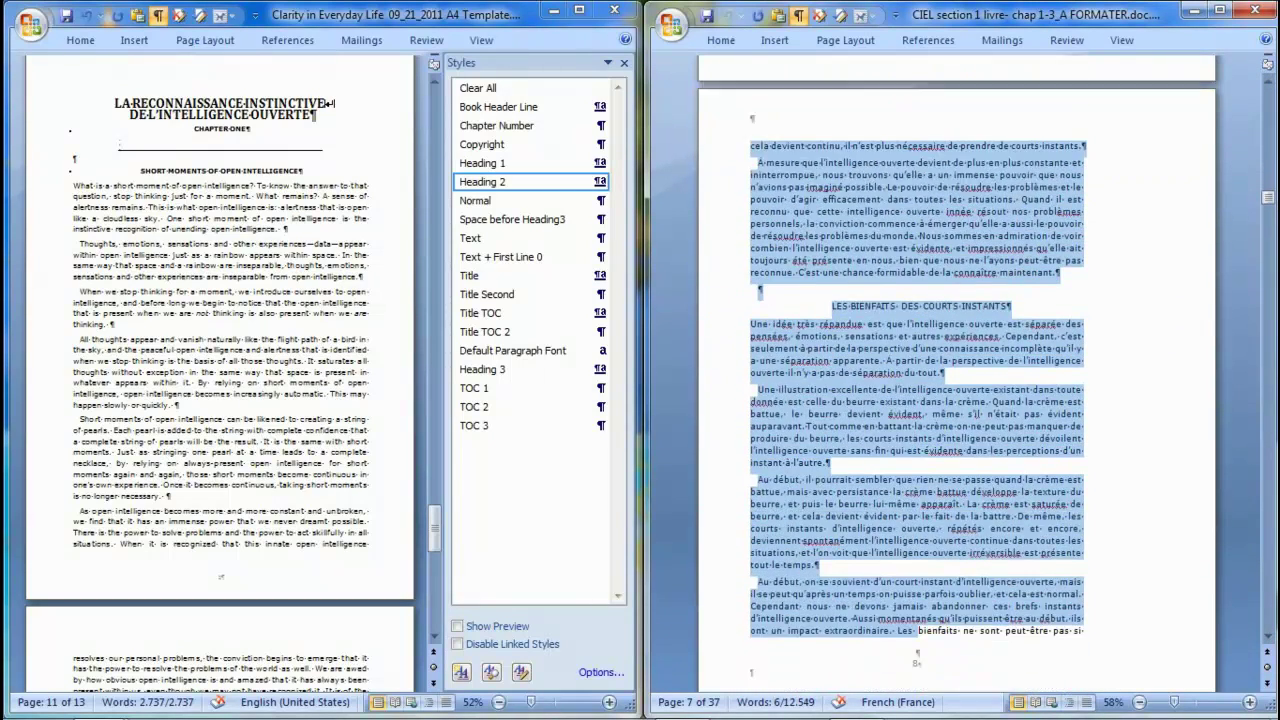
key(shift+Down)
key(shift+Down)
key(shift+Down)
key(shift+Down)
key(shift+Down)
key(shift+Down)
key(shift+Down)
key(shift+Down)
key(shift+Down)
key(shift+Down)
key(shift+Down)
key(shift+Down)
key(shift+Down)
key(shift+Down)
key(shift+Down)
key(shift+Down)
key(shift+Down)
key(shift+Down)
key(shift+Down)
key(shift+Down)
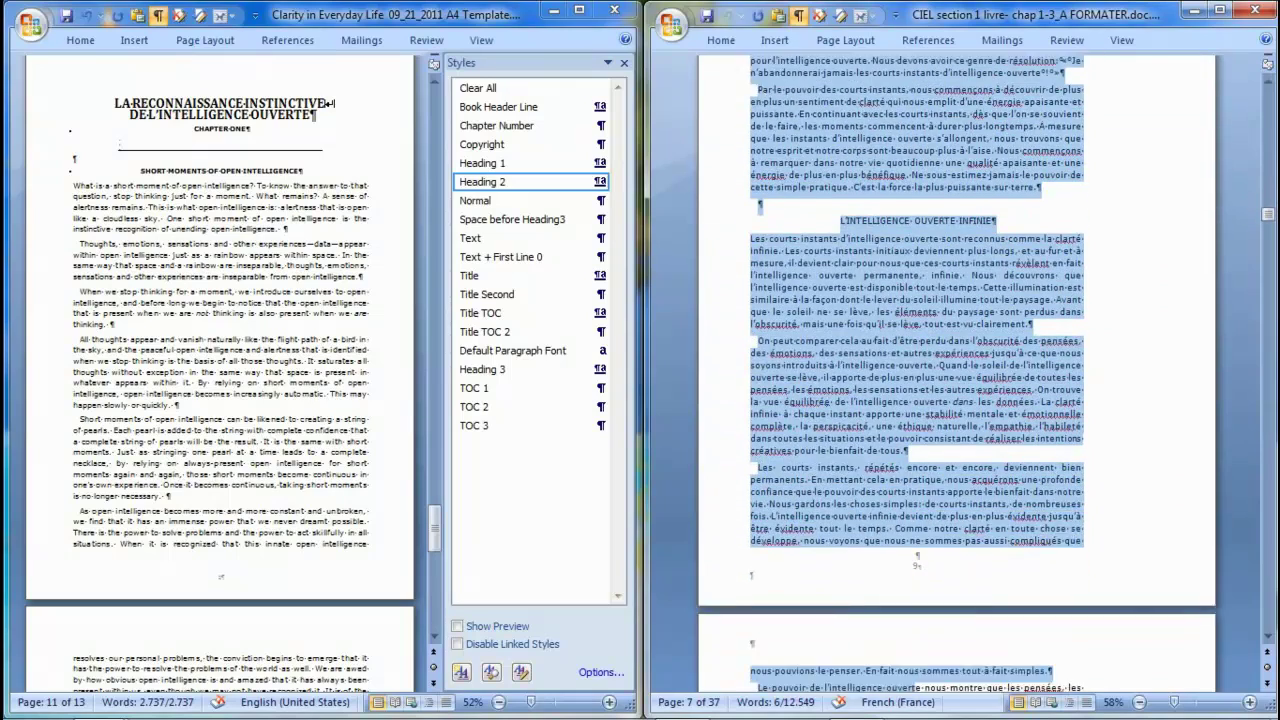
key(shift+Down)
key(shift+Down)
key(shift+Down)
key(shift+Down)
key(shift+Down)
key(shift+Down)
key(shift+Down)
key(shift+Down)
key(shift+Down)
key(shift+Down)
key(shift+Down)
key(shift+Down)
key(shift+Down)
key(shift+Down)
key(shift+Down)
key(shift+Down)
key(shift+Down)
key(shift+Down)
key(shift+Down)
key(shift+Down)
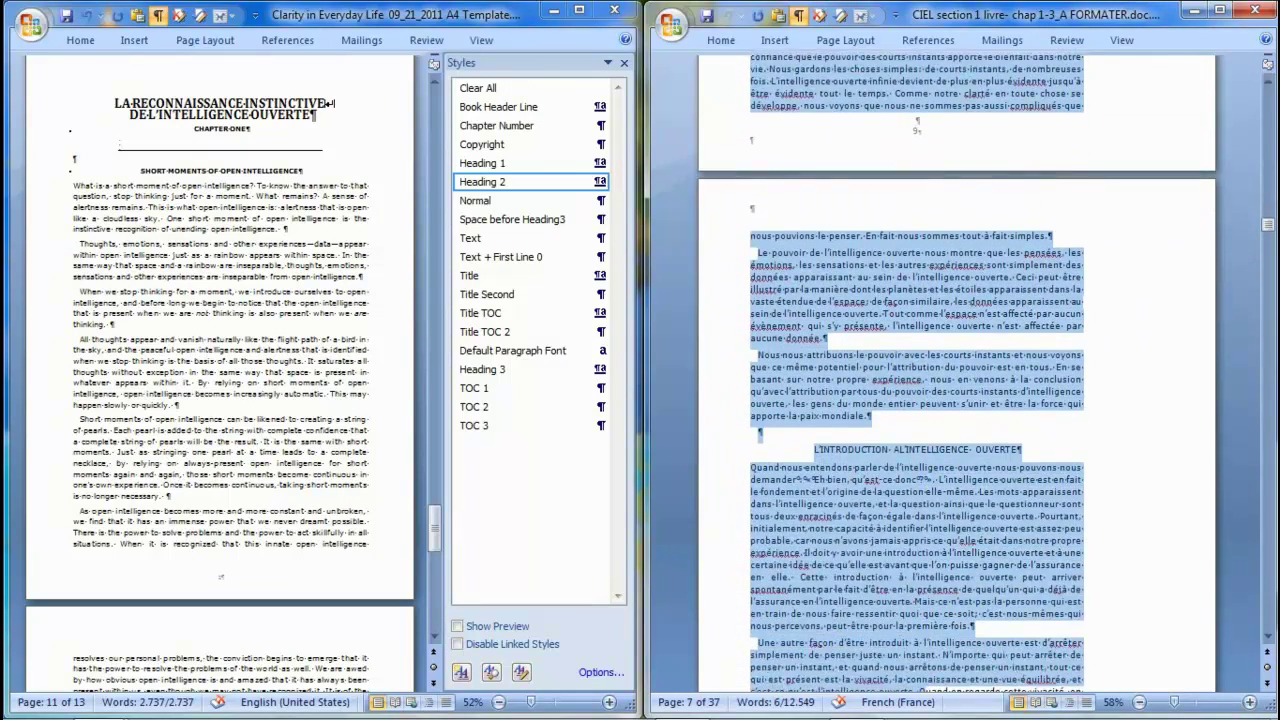
key(shift+Down)
key(shift+Down)
key(shift+Down)
key(shift+Down)
key(shift+Down)
key(shift+Down)
key(shift+Down)
key(shift+Down)
key(shift+Down)
key(shift+Down)
key(shift+Down)
key(shift+Down)
key(shift+Down)
key(shift+Down)
key(shift+Down)
key(shift+Down)
key(shift+Down)
key(shift+Down)
key(shift+Down)
key(shift+Down)
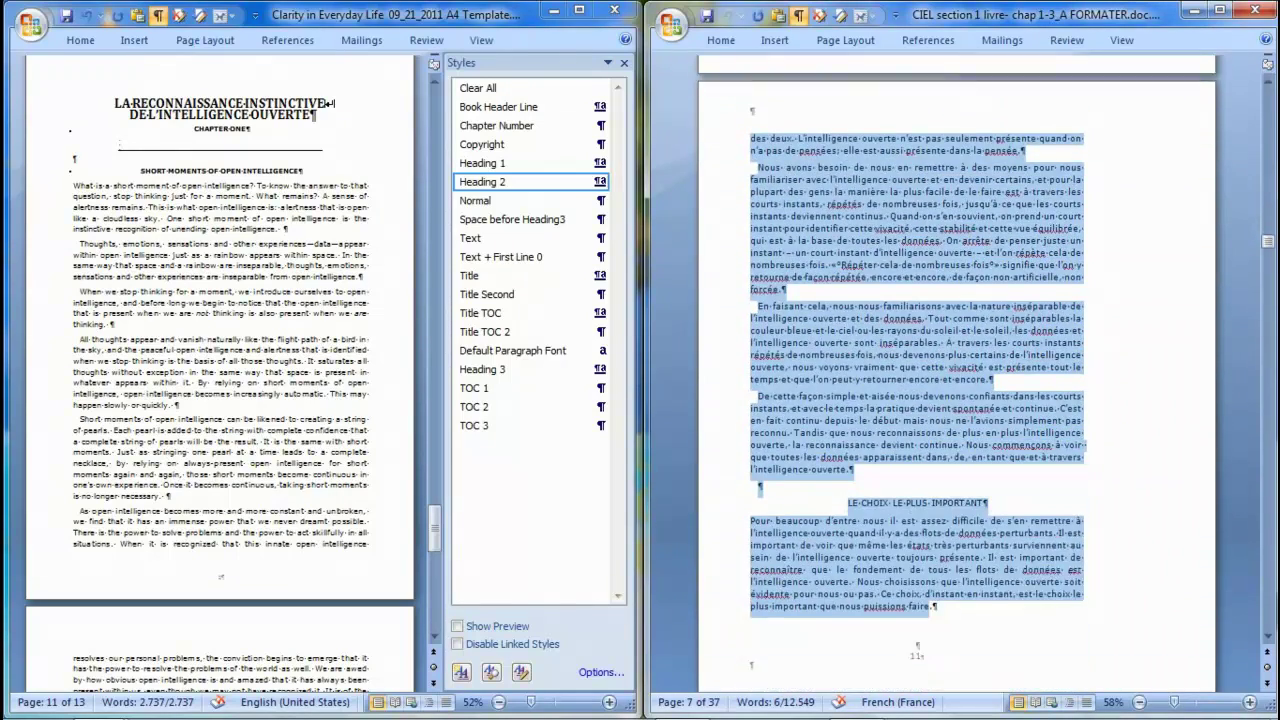
key(shift+Down)
key(shift+Down)
key(shift+Down)
key(shift+Down)
key(shift+Down)
key(shift+Down)
key(shift+Down)
key(shift+Down)
key(shift+Down)
key(shift+Down)
key(shift+Down)
key(shift+Down)
key(shift+Down)
key(shift+Down)
key(shift+Down)
key(shift+Down)
key(shift+Down)
key(shift+Down)
key(shift+Down)
key(shift+Down)
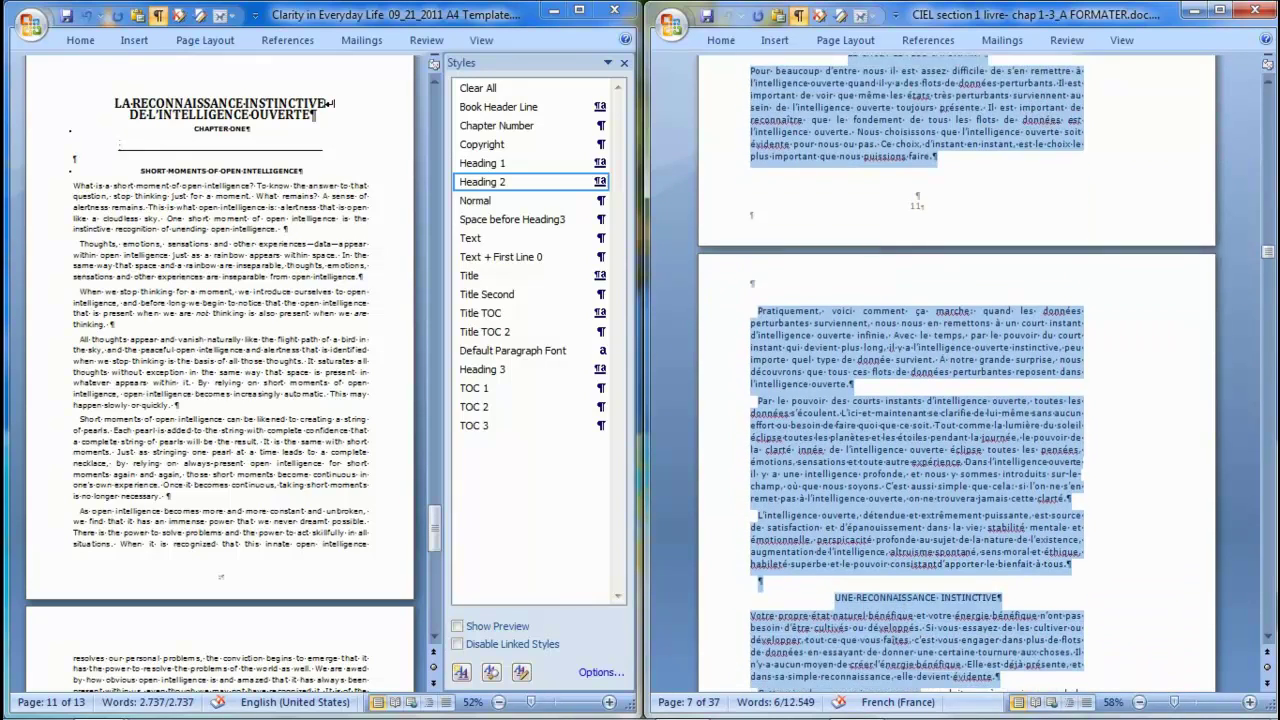
key(shift+Down)
key(shift+Down)
key(shift+Down)
key(shift+Down)
key(shift+Down)
key(shift+Down)
key(shift+Down)
key(shift+Down)
key(shift+Down)
key(shift+Down)
key(shift+Down)
key(shift+Down)
key(shift+Down)
key(shift+Down)
key(shift+Down)
key(shift+Down)
key(shift+Down)
key(shift+Down)
key(shift+Down)
key(shift+Down)
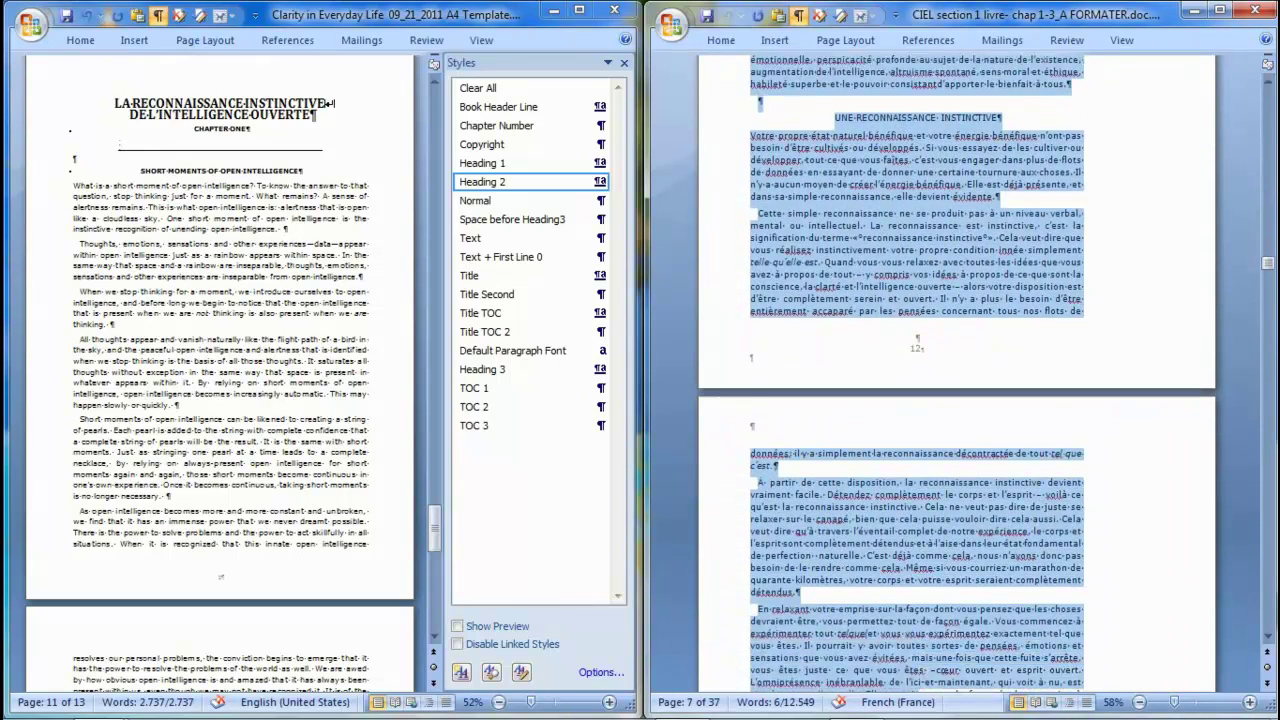
key(shift+Down)
key(shift+Down)
key(shift+Down)
key(shift+Down)
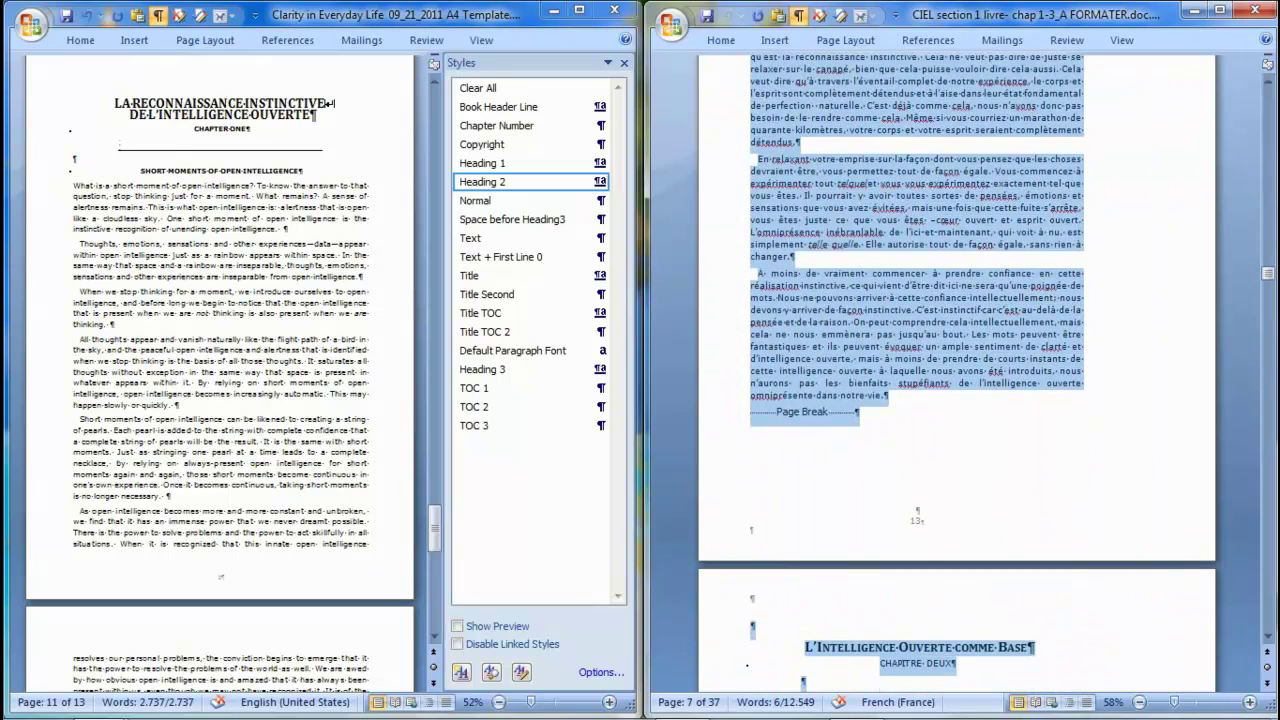
key(shift+Up)
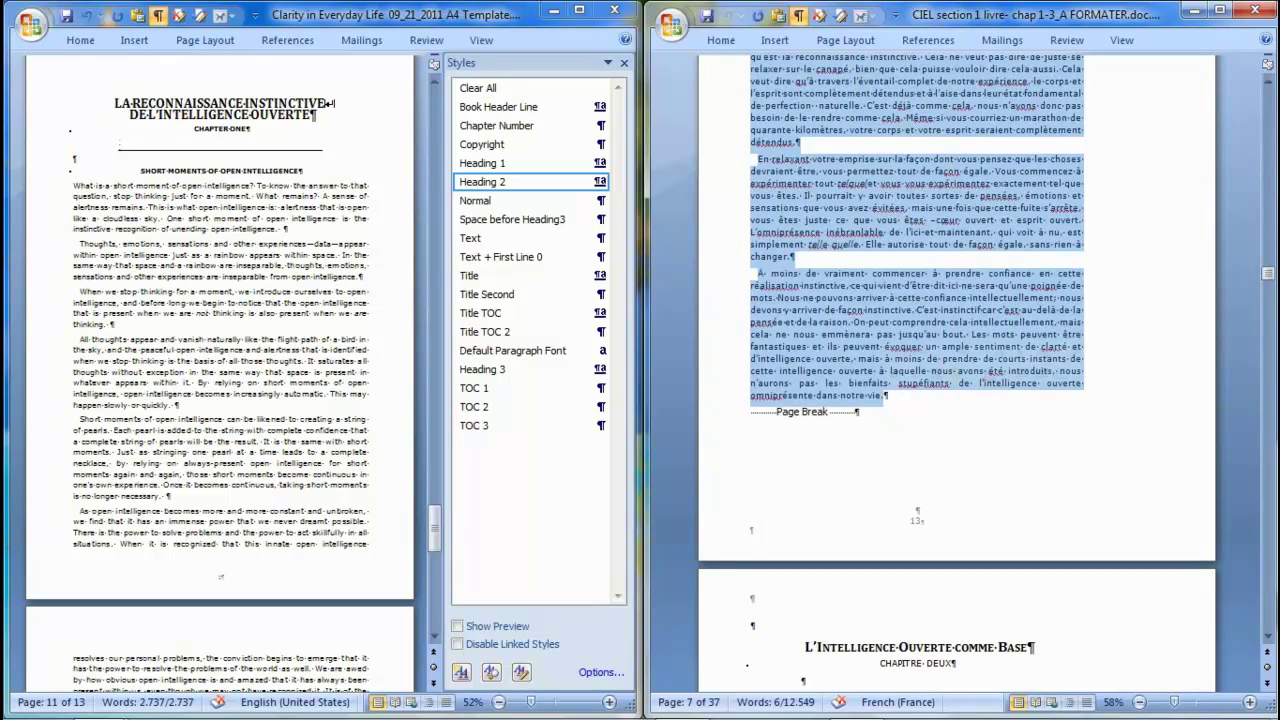
right_click(846, 266)
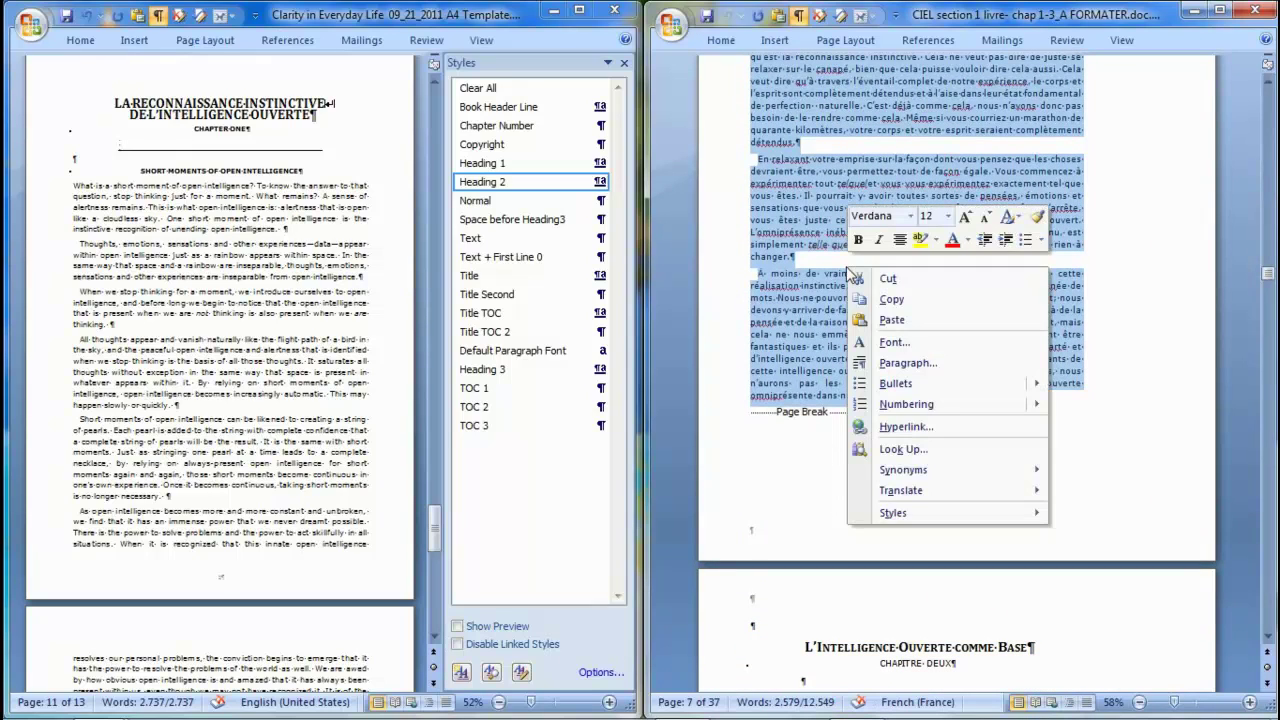
click(892, 302)
- Replace the template's English chapter one body, up to but excluding the page break, with the copied French text pasted unformatted
click(330, 103)
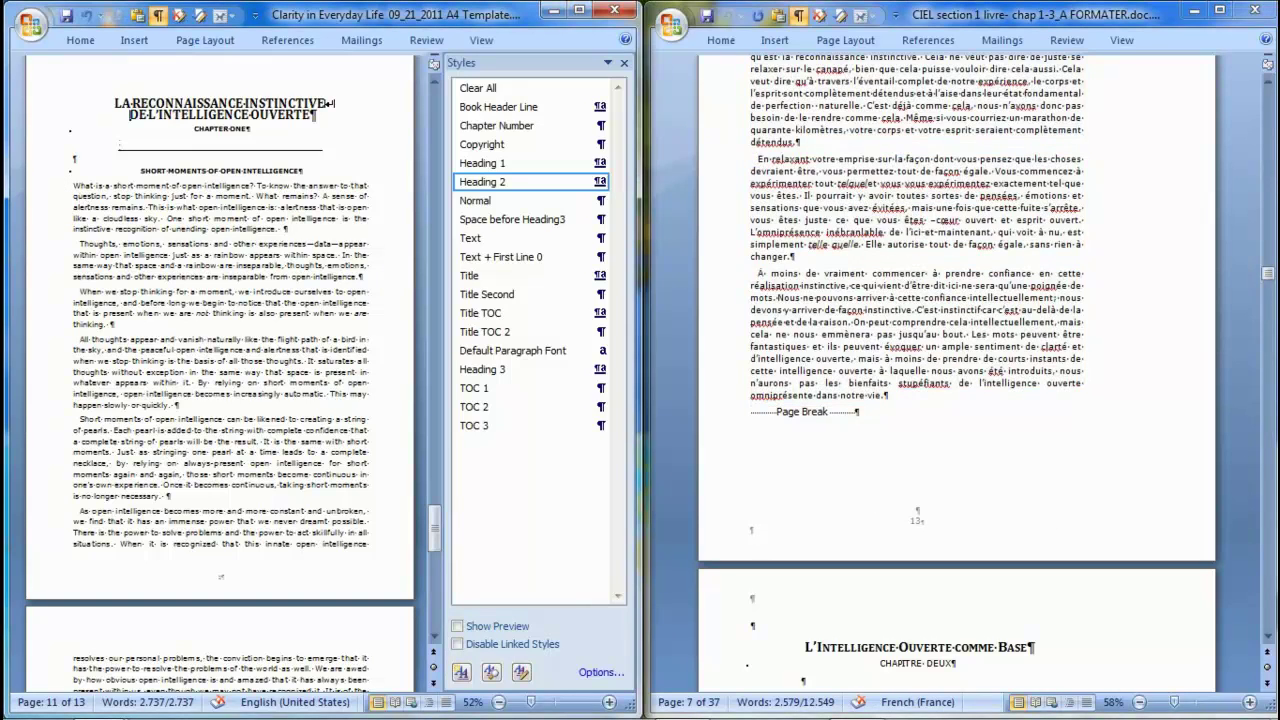
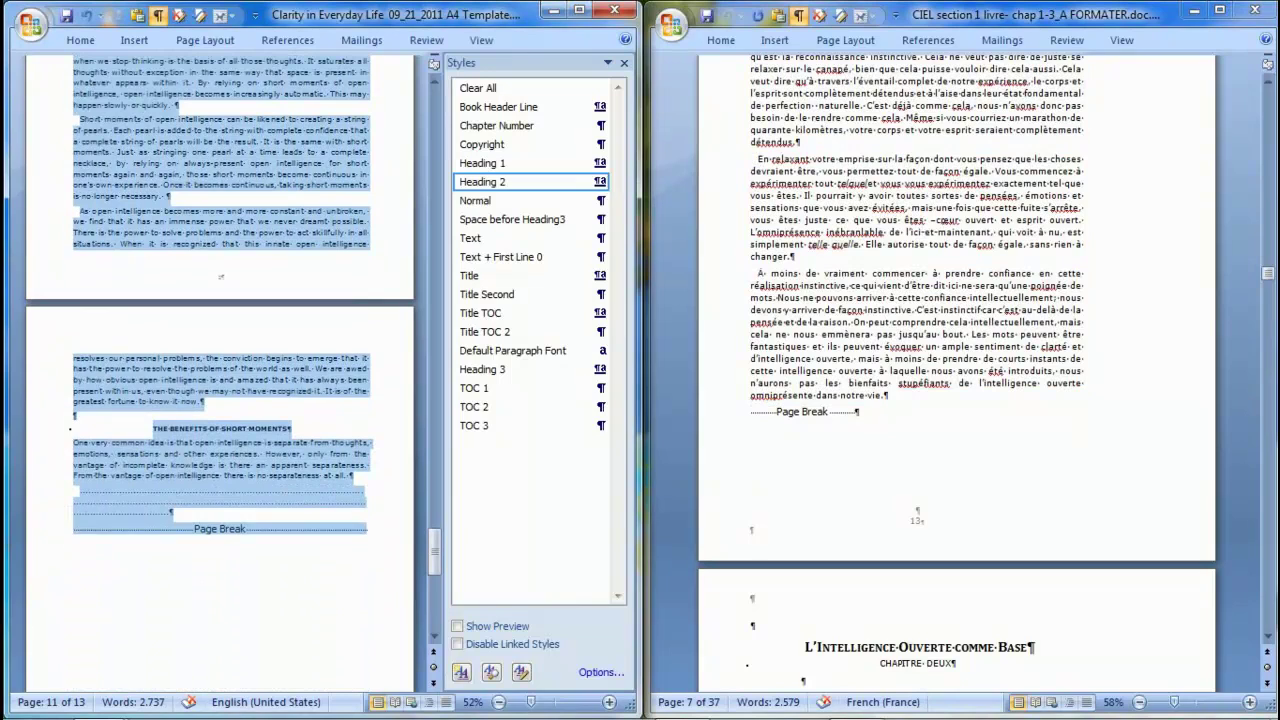
key(shift+Up)
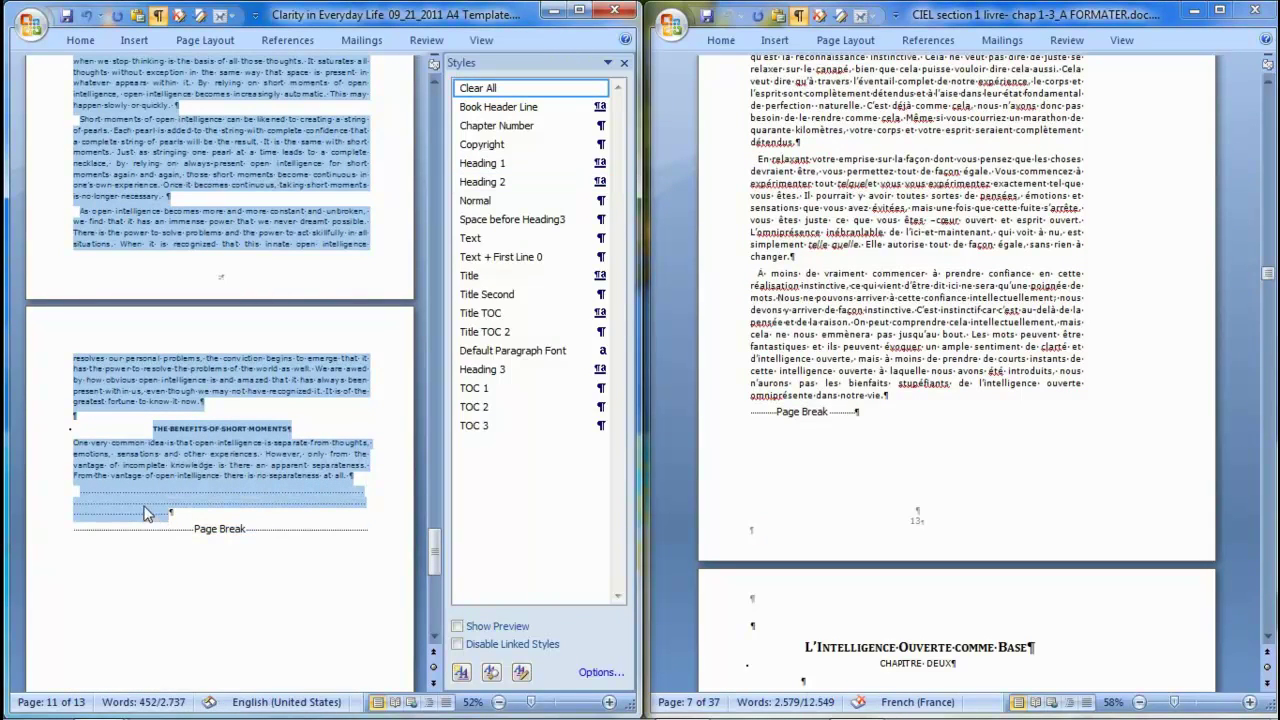
click(137, 15)
double_click(200, 306)
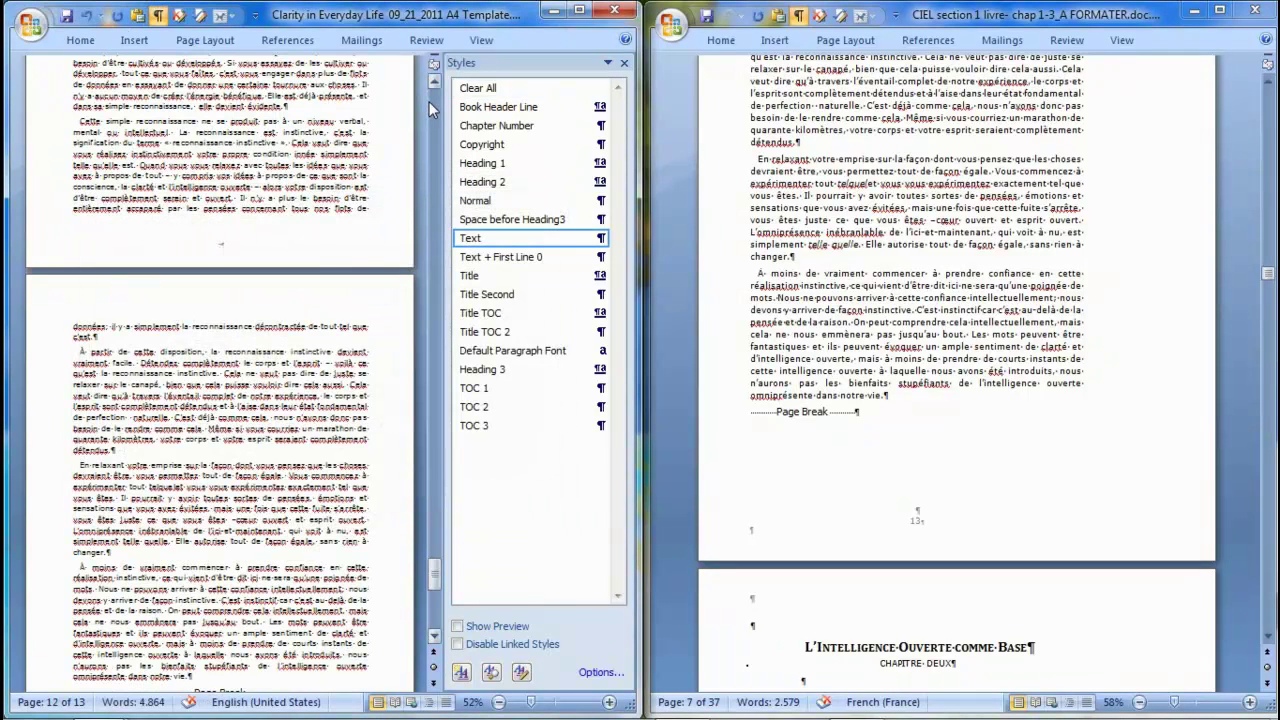
- Return to the chapter one opening and check the style of the first two pasted French paragraphs
scroll(434, 96, up, 10)
scroll(434, 96, up, 10)
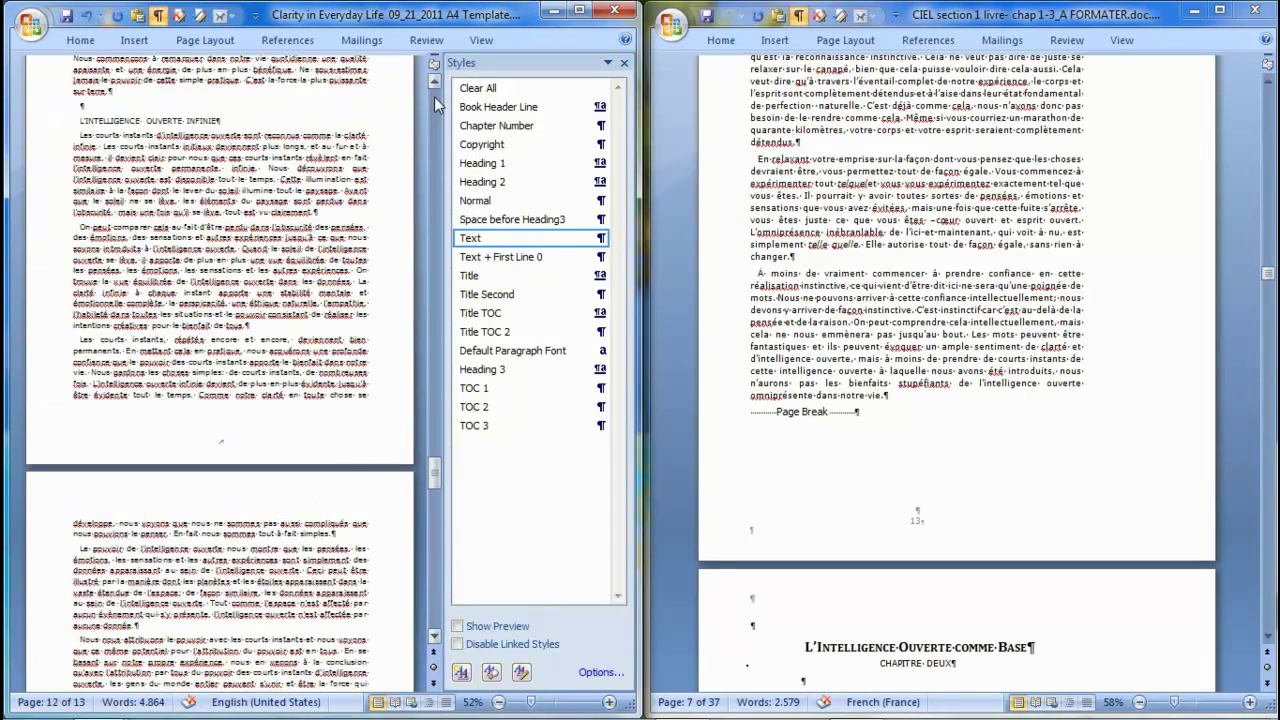
scroll(432, 445, down, 5)
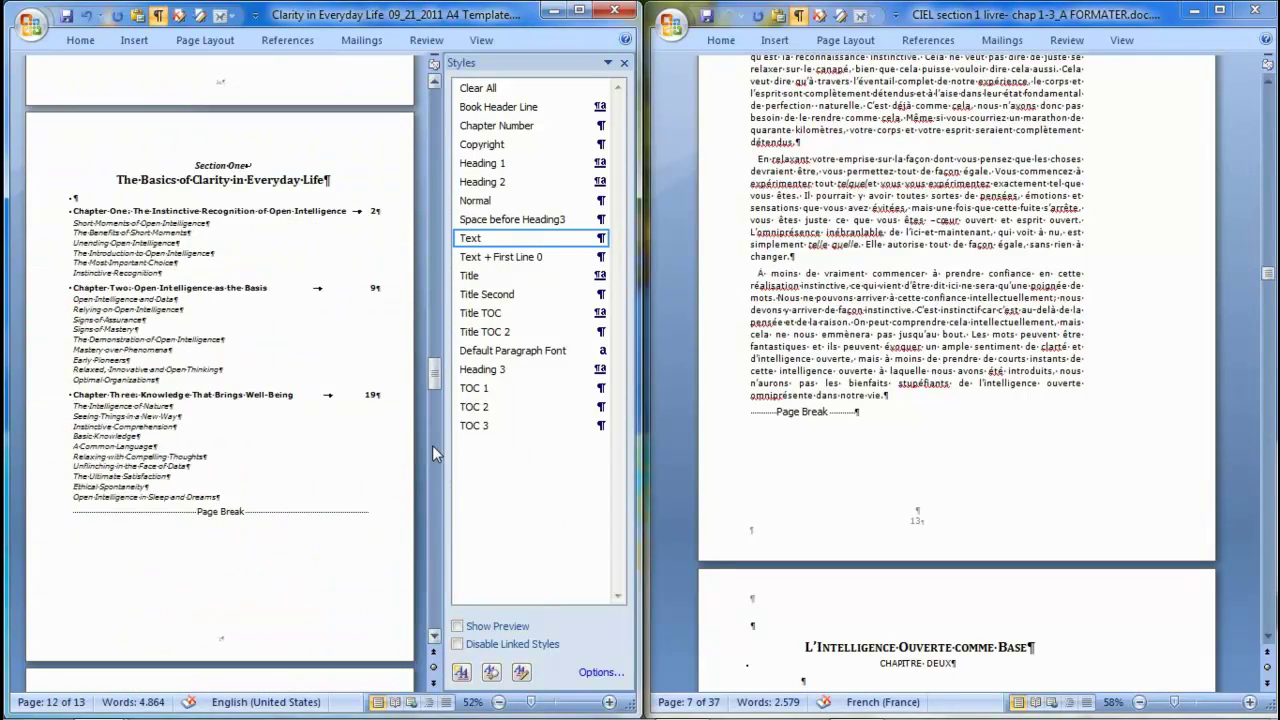
scroll(435, 503, down, 5)
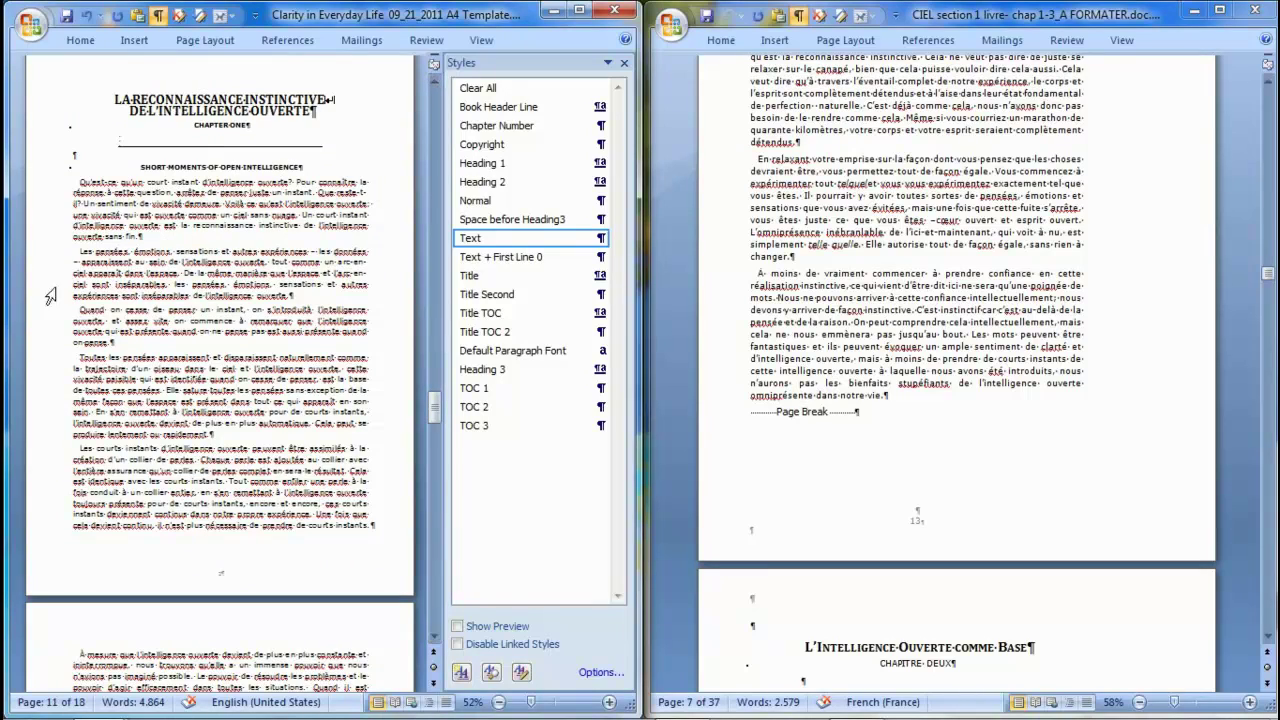
drag(31, 190, 45, 246)
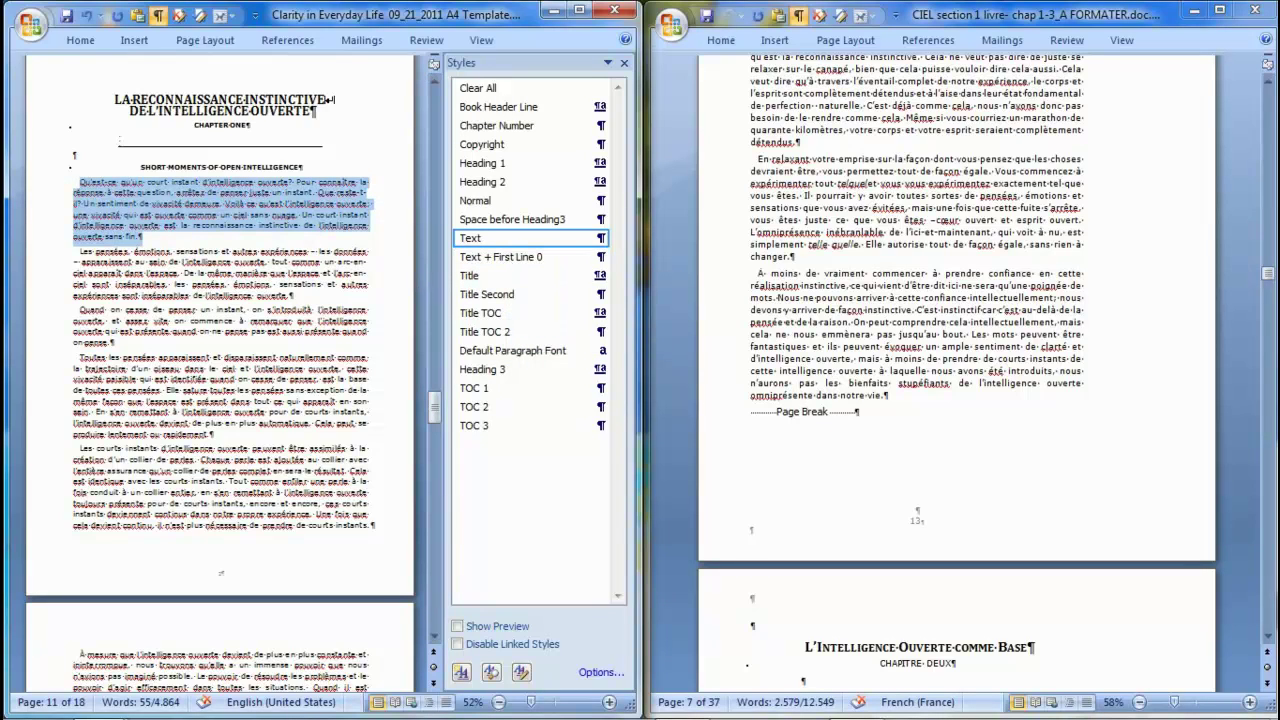
click(317, 284)
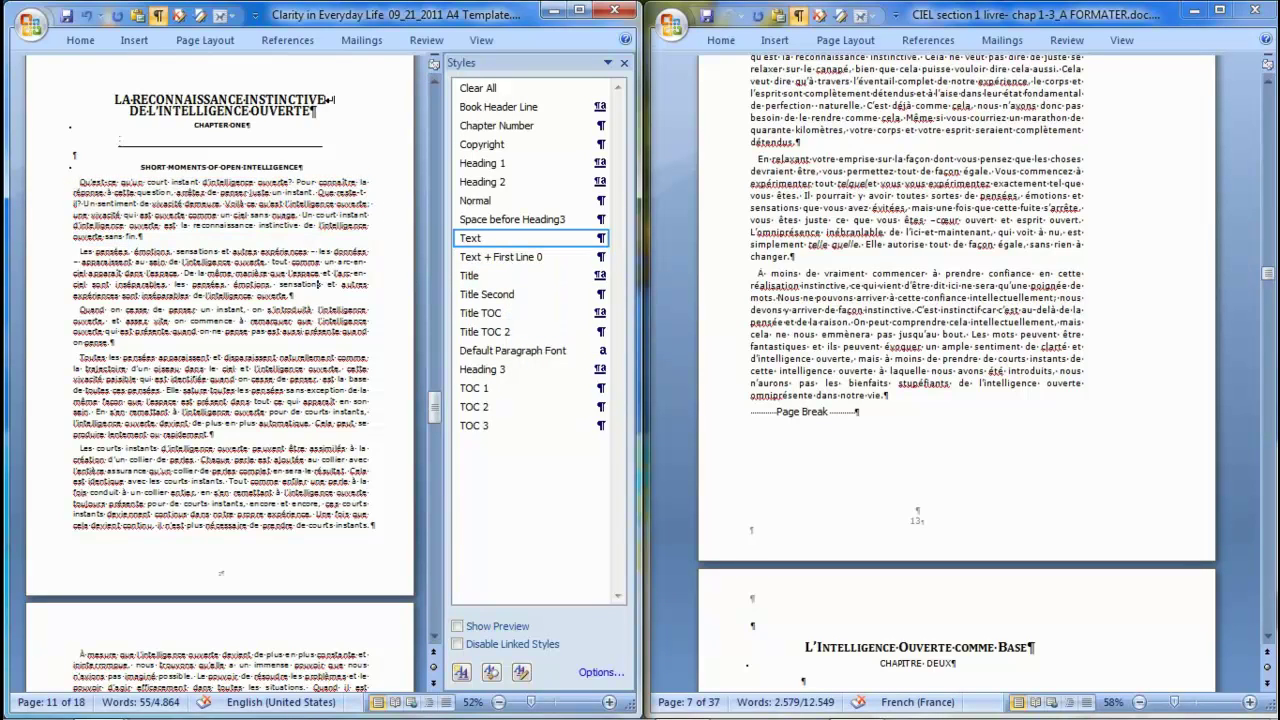
- Assign the shortcut Ctrl+O to the Text + First Line 0 style through its style settings, saved in Normal.dotm
click(600, 259)
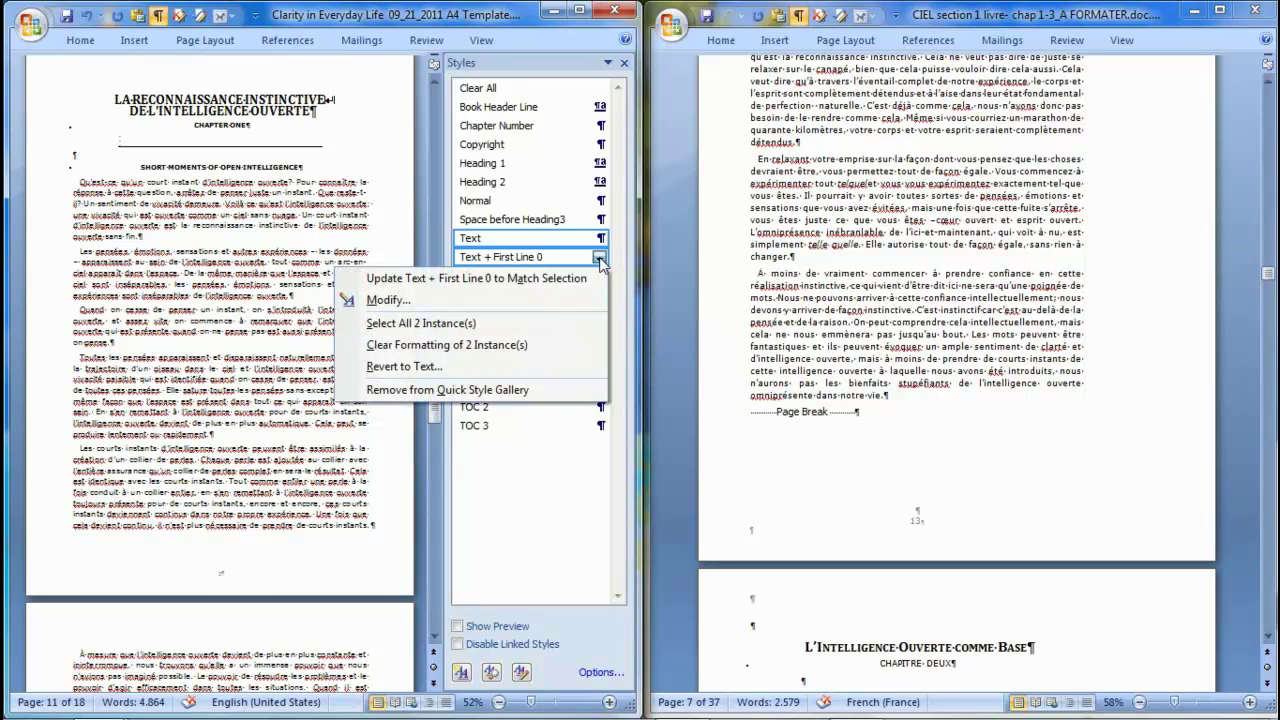
click(405, 301)
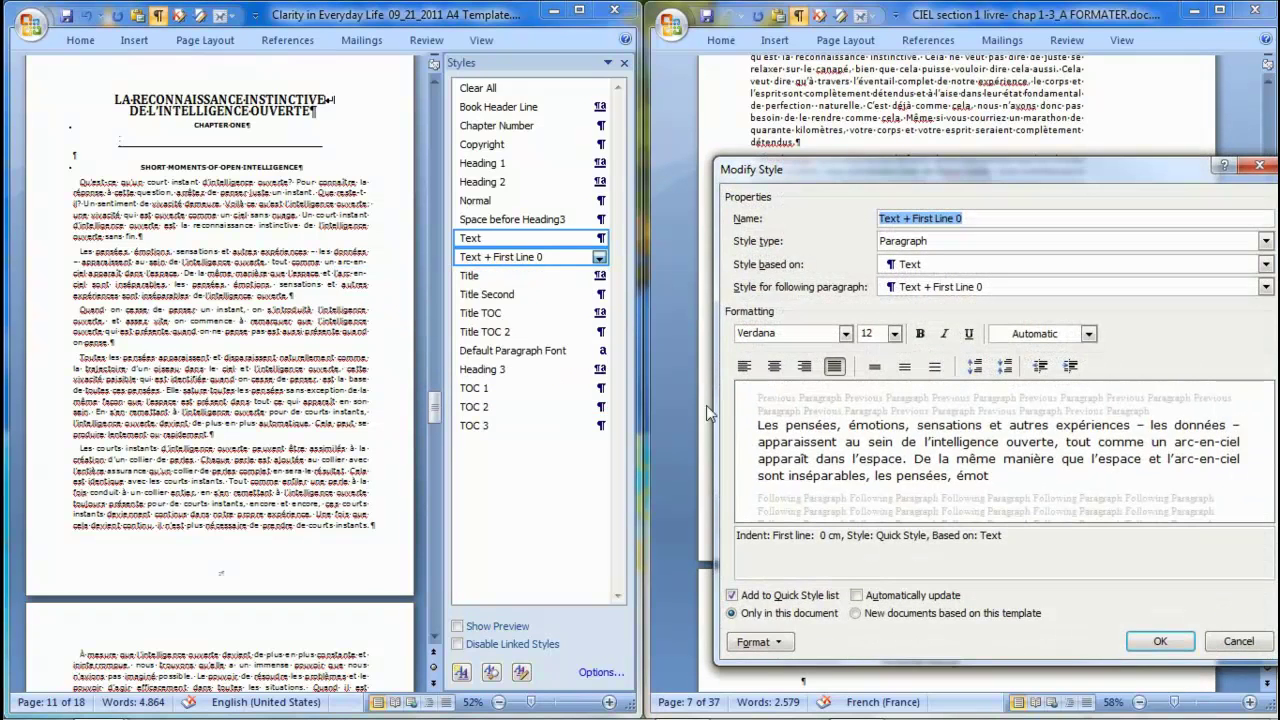
click(757, 642)
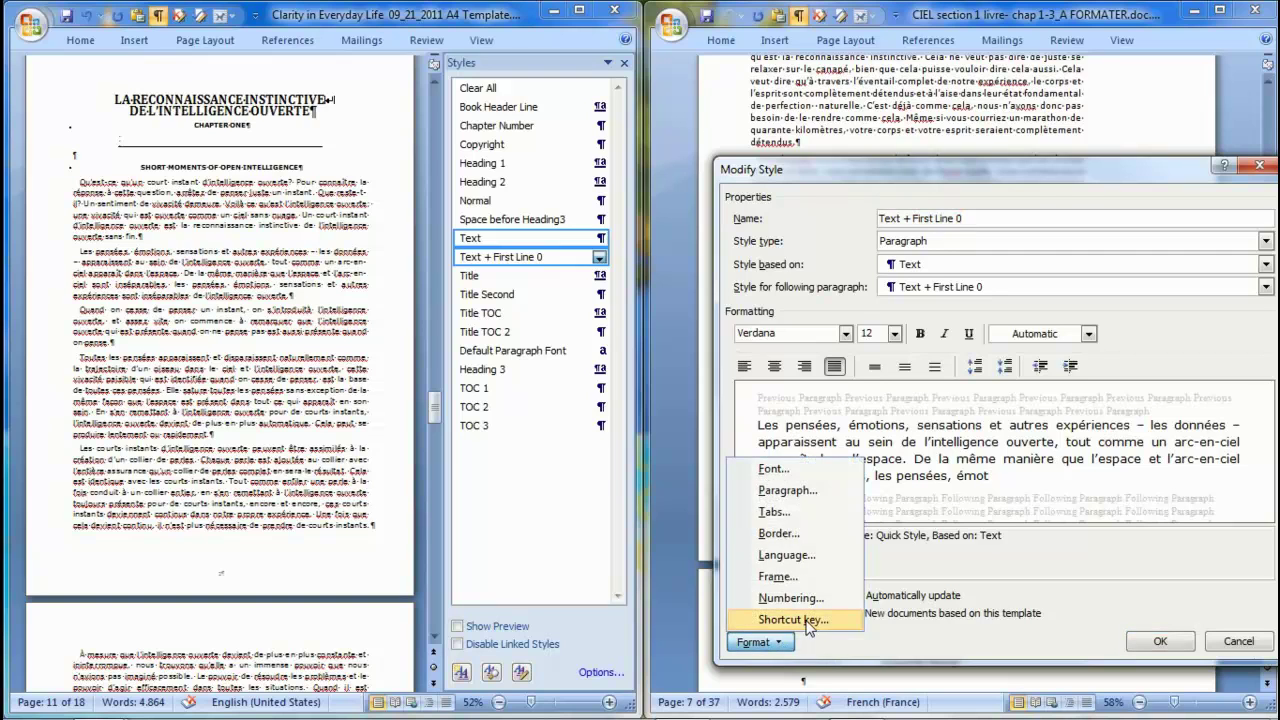
click(795, 620)
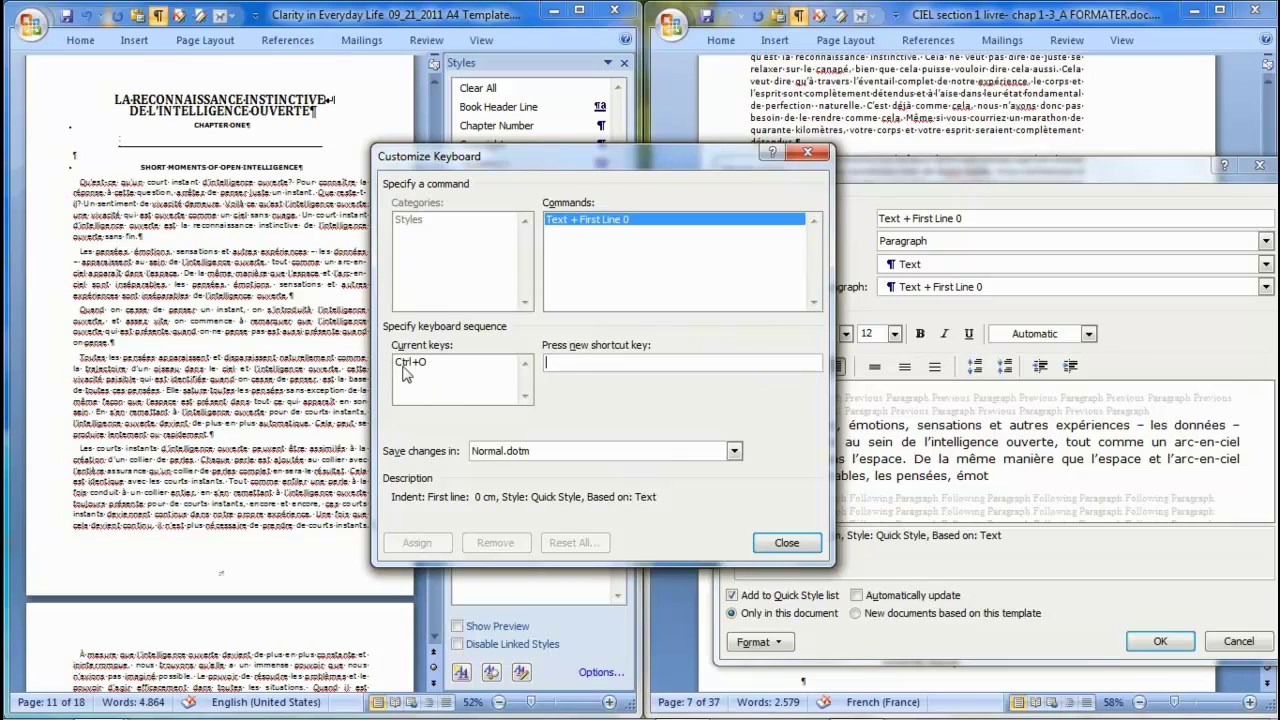
key(ctrl+o)
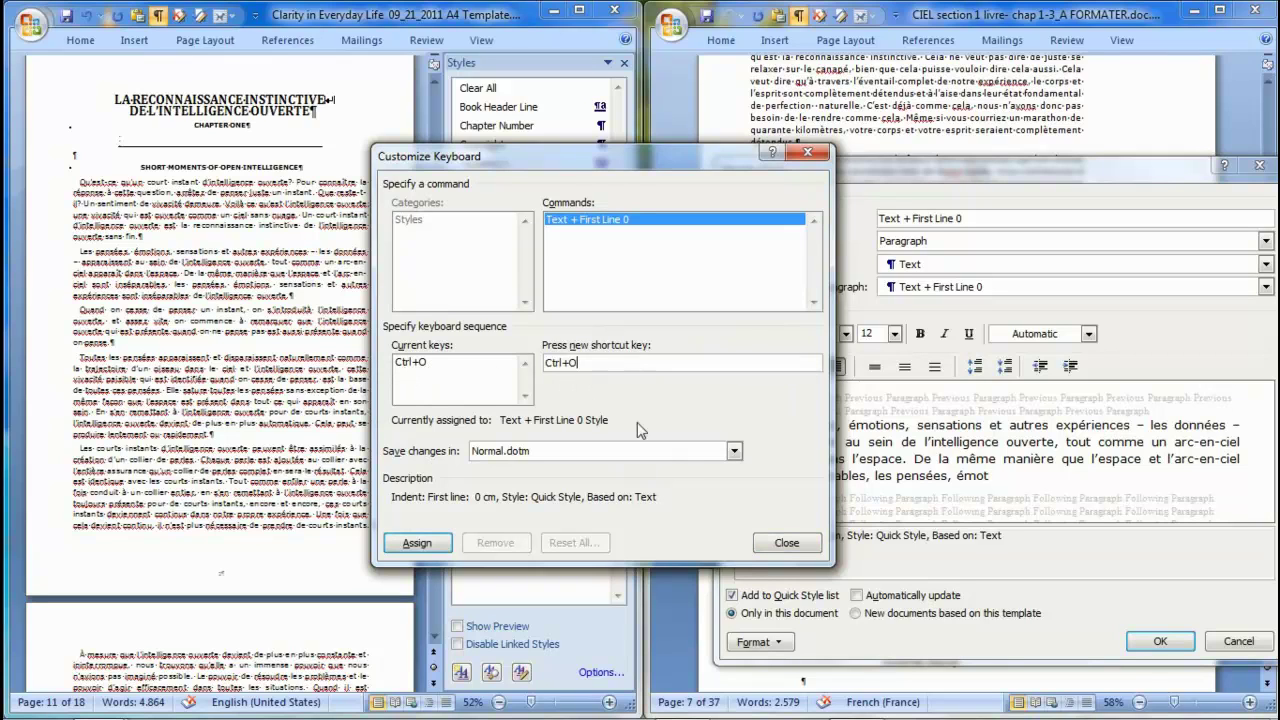
click(430, 545)
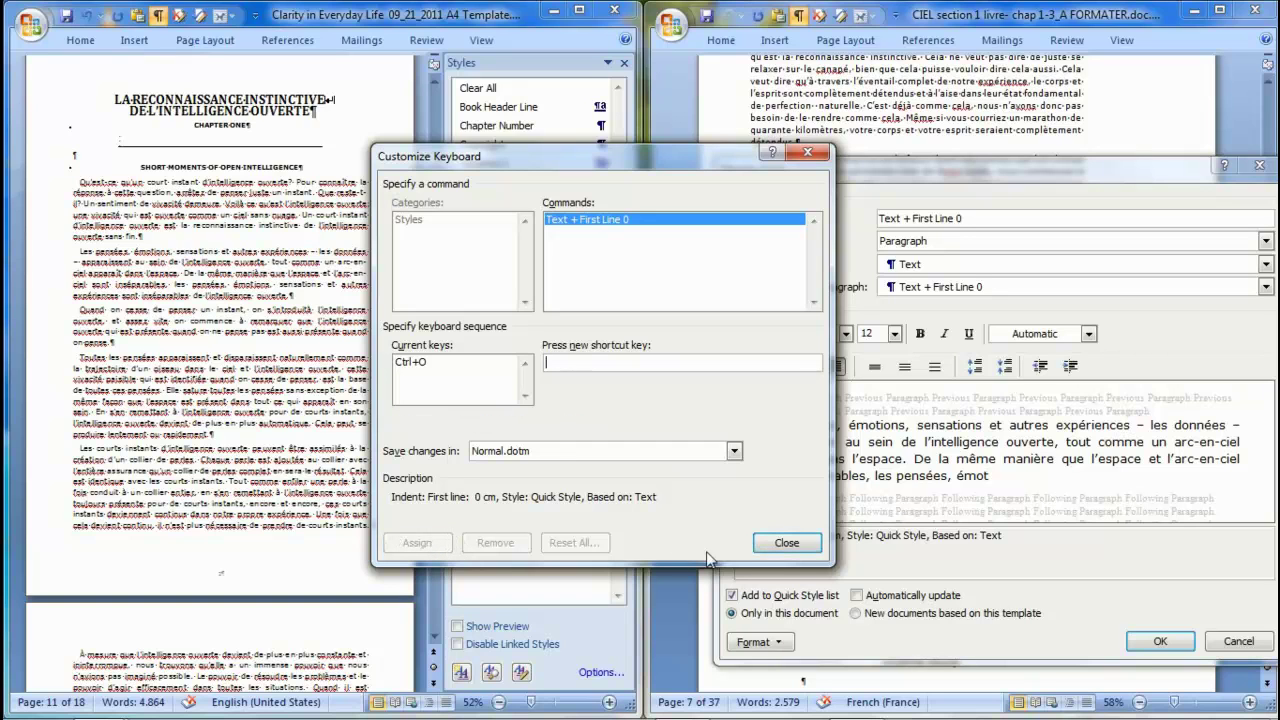
click(786, 543)
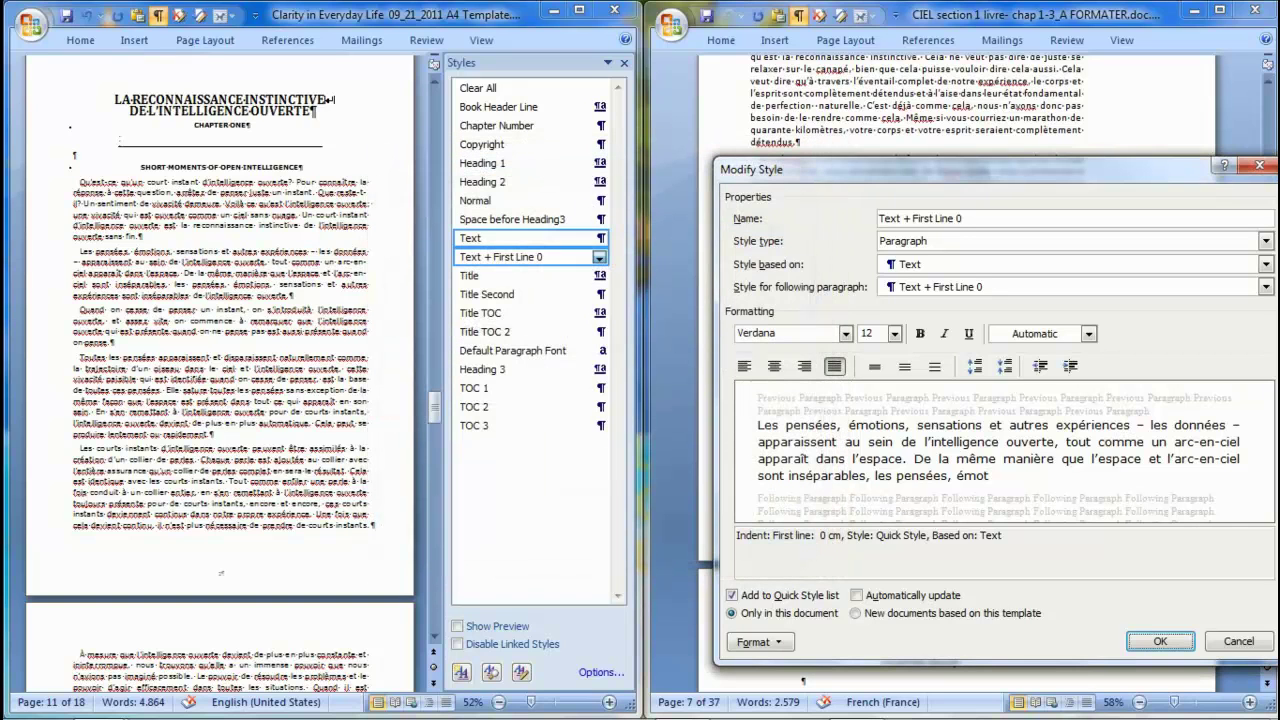
click(1172, 648)
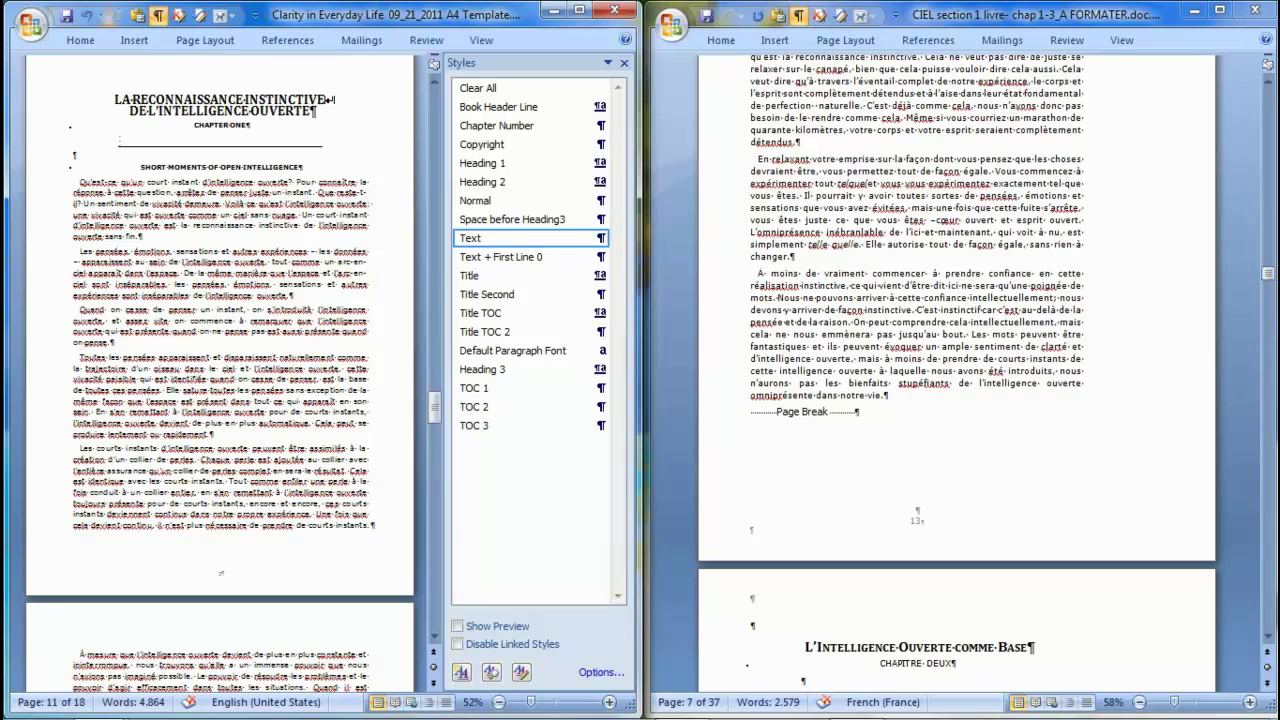
- Apply the Text + First Line 0 style to the first French body paragraph of chapter one
drag(40, 196, 36, 240)
key(ctrl+q)
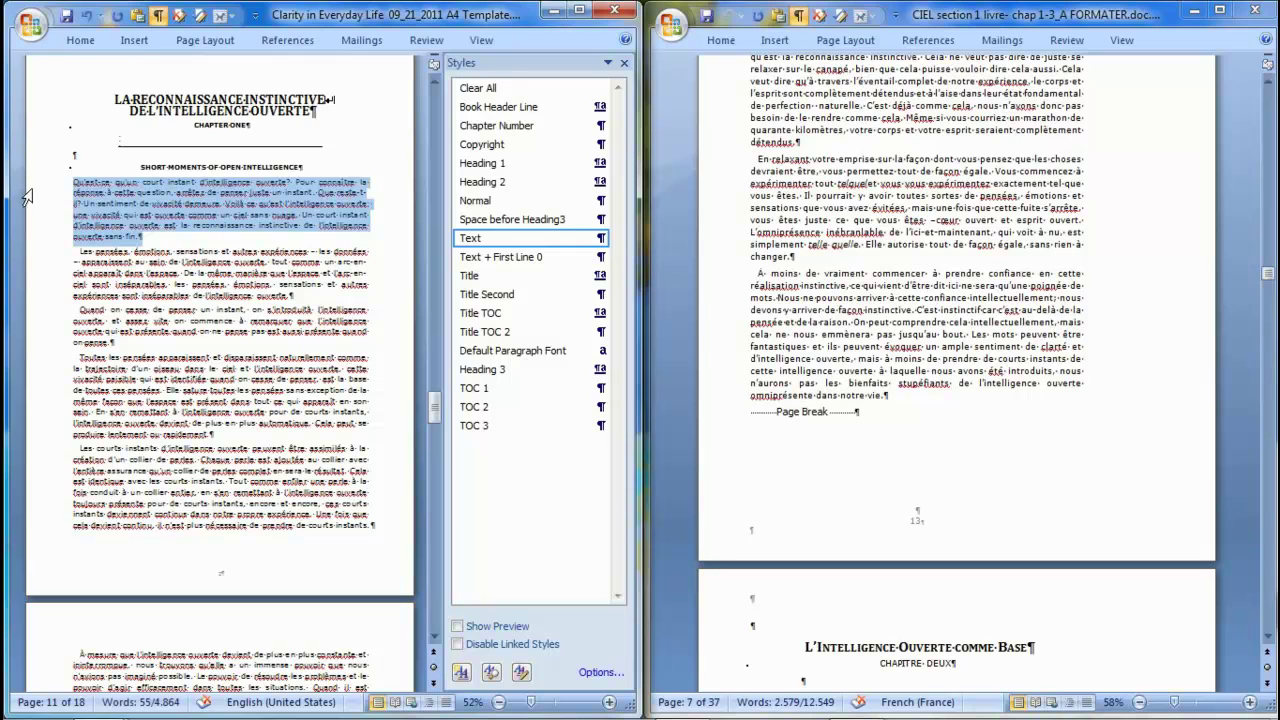
- Apply the Text style to the remaining French paragraphs before "Les bienfaits des courts instants", and Space before Heading3 to the empty paragraph above that subheading
drag(34, 261, 28, 566)
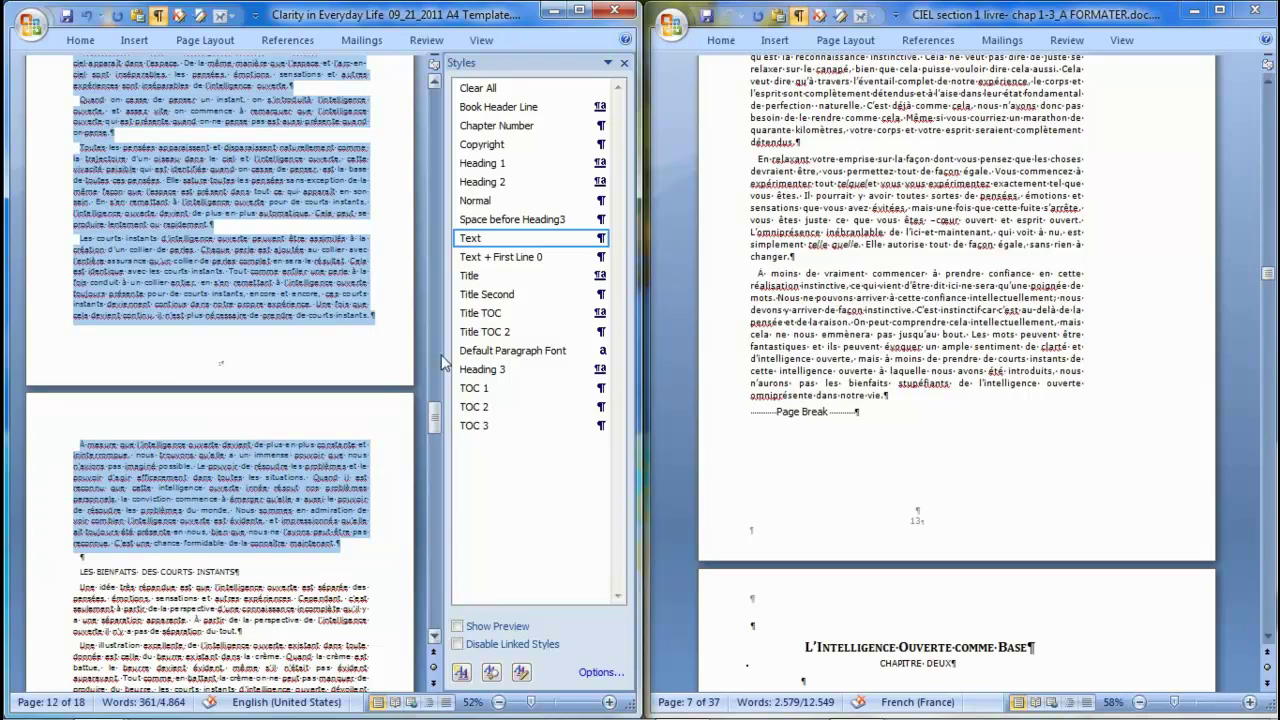
click(493, 242)
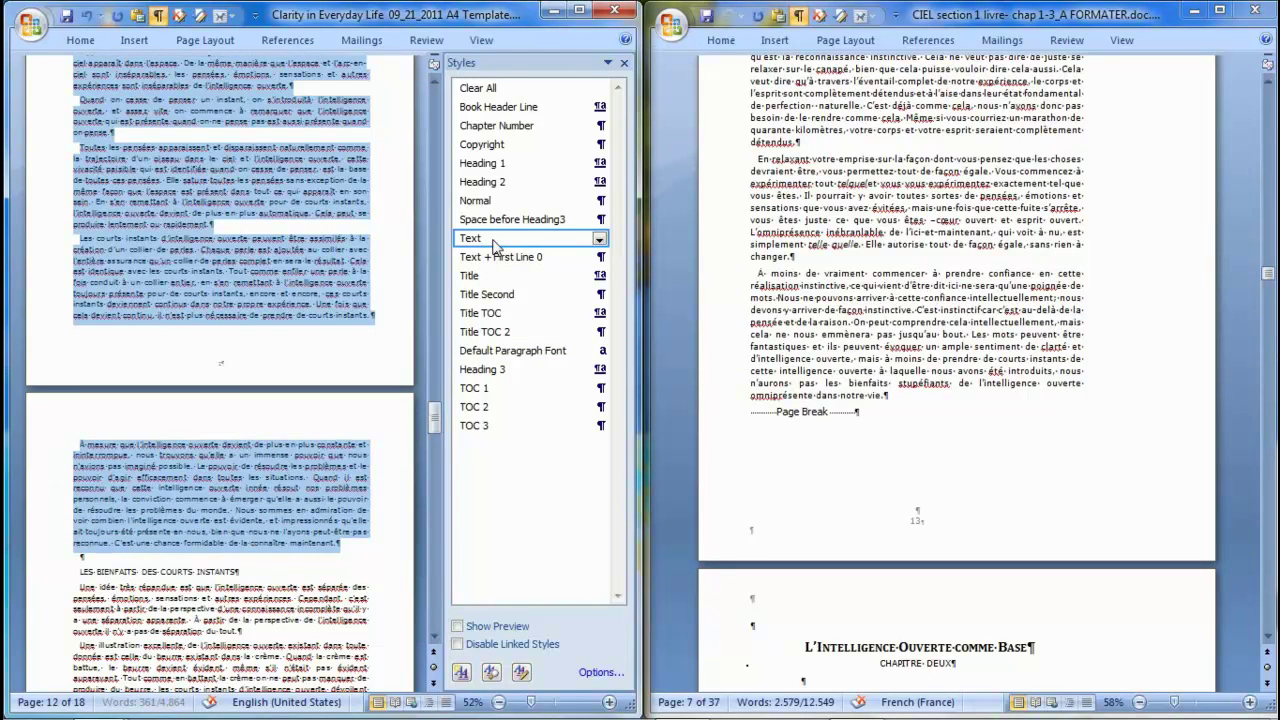
click(56, 572)
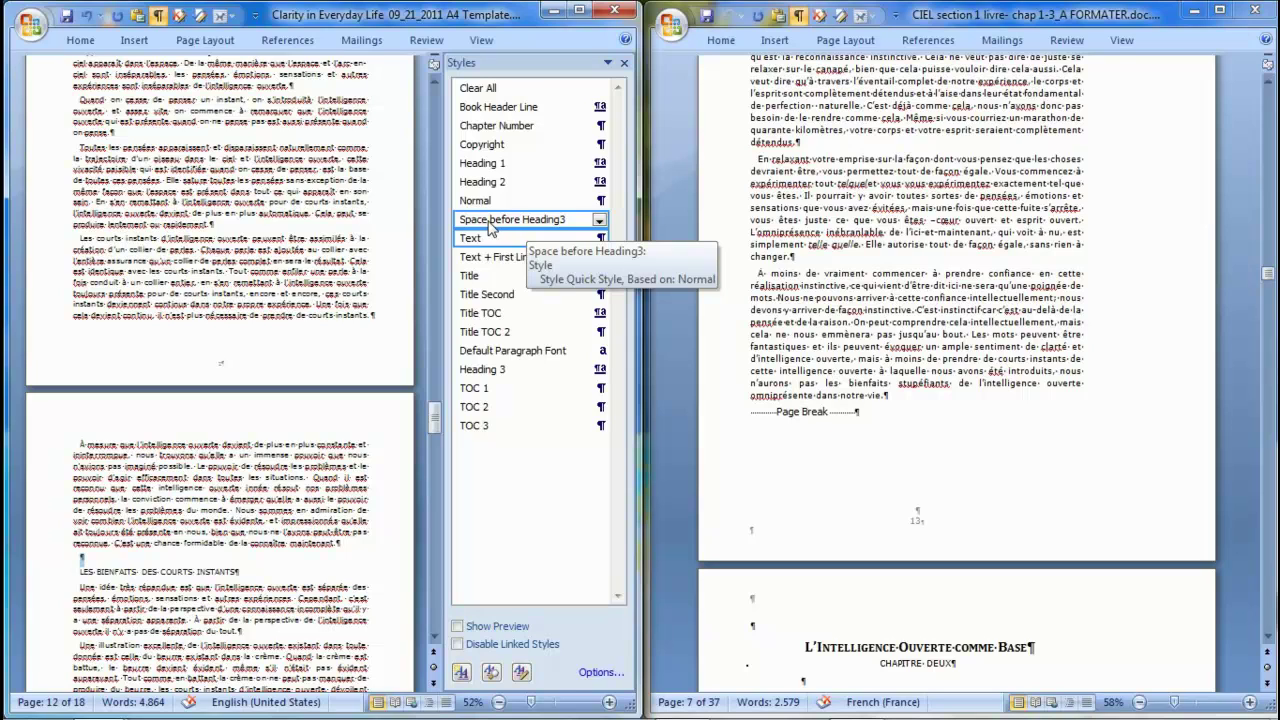
click(483, 224)
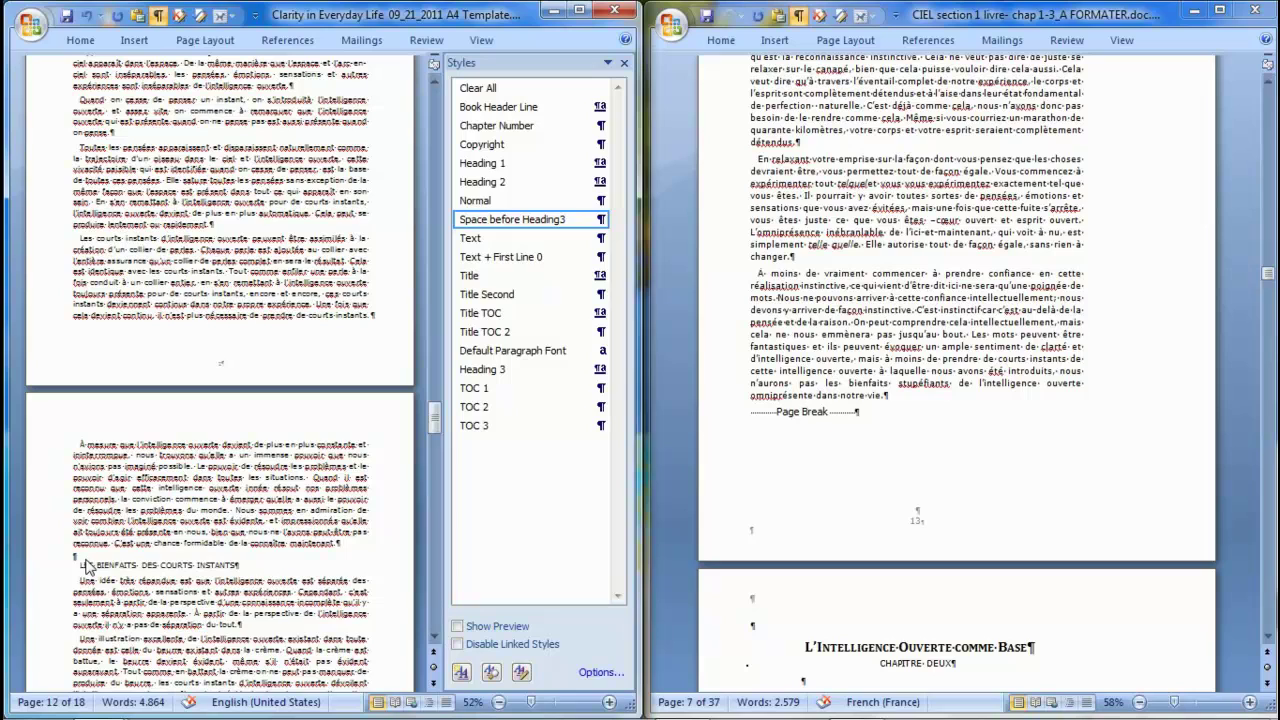
- Style "Les bienfaits des courts instants" as Heading 3 and the paragraph directly below it as Text + First Line 0
click(30, 570)
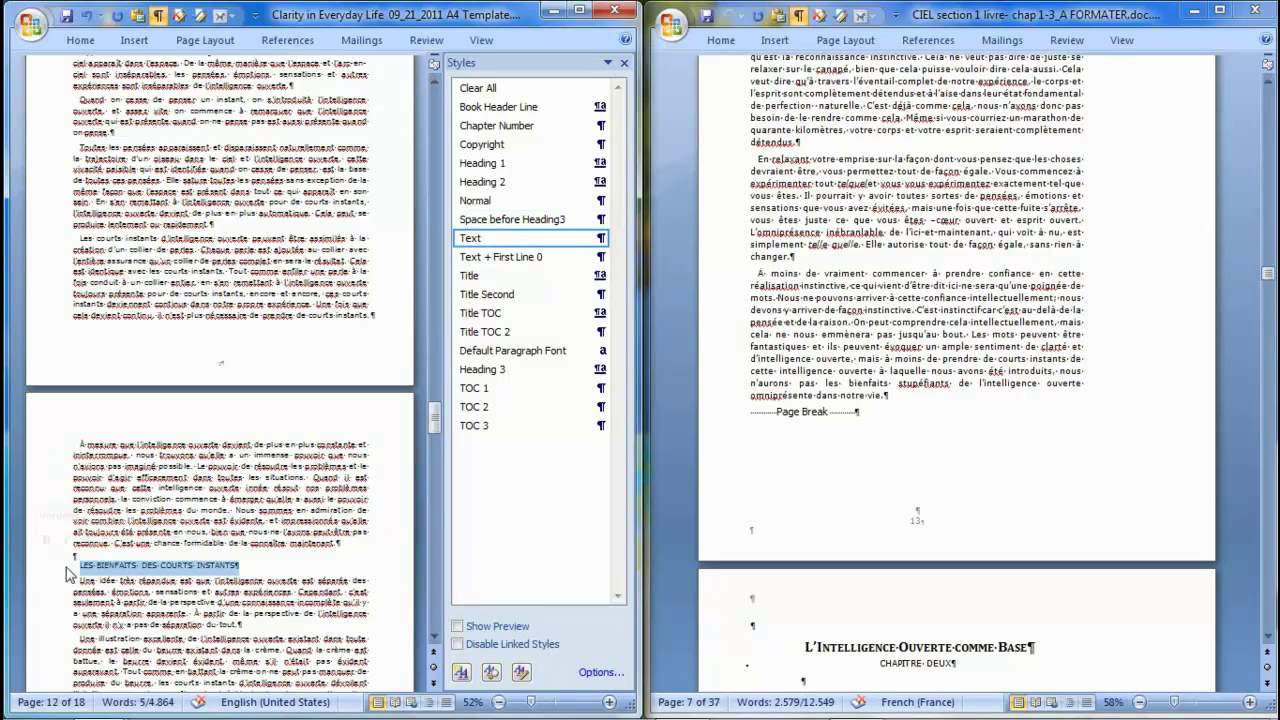
click(487, 371)
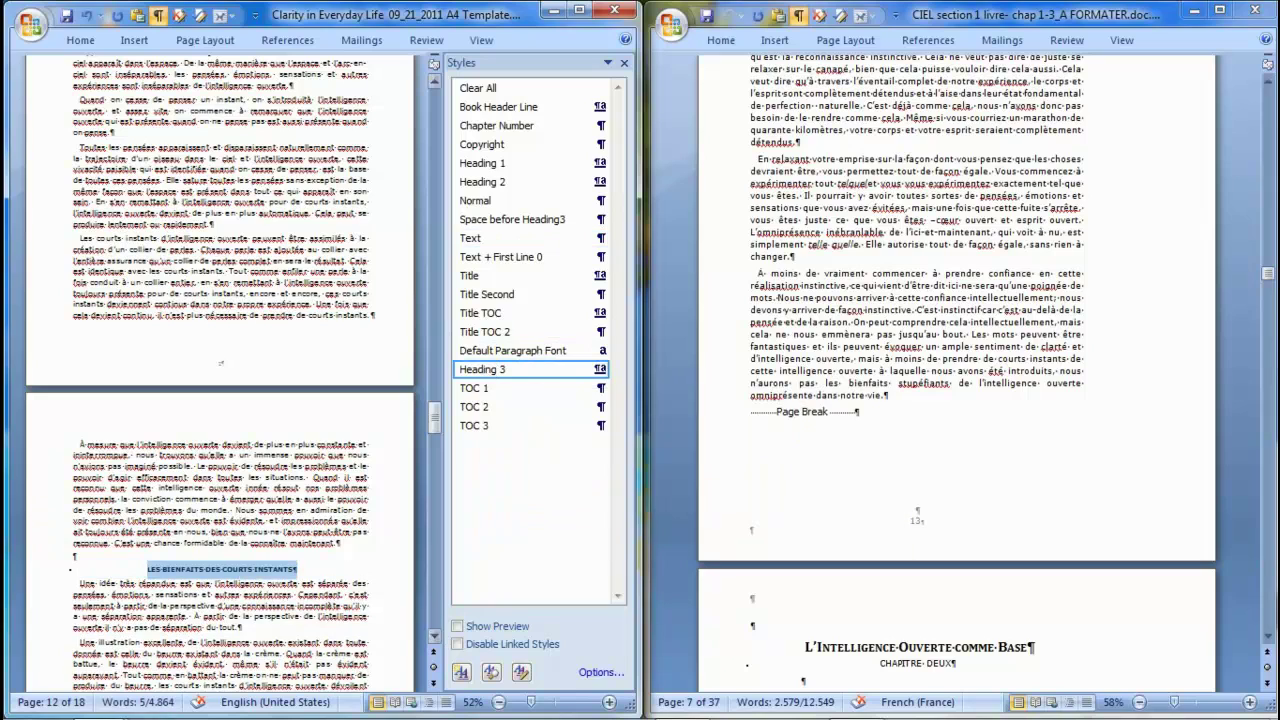
click(47, 586)
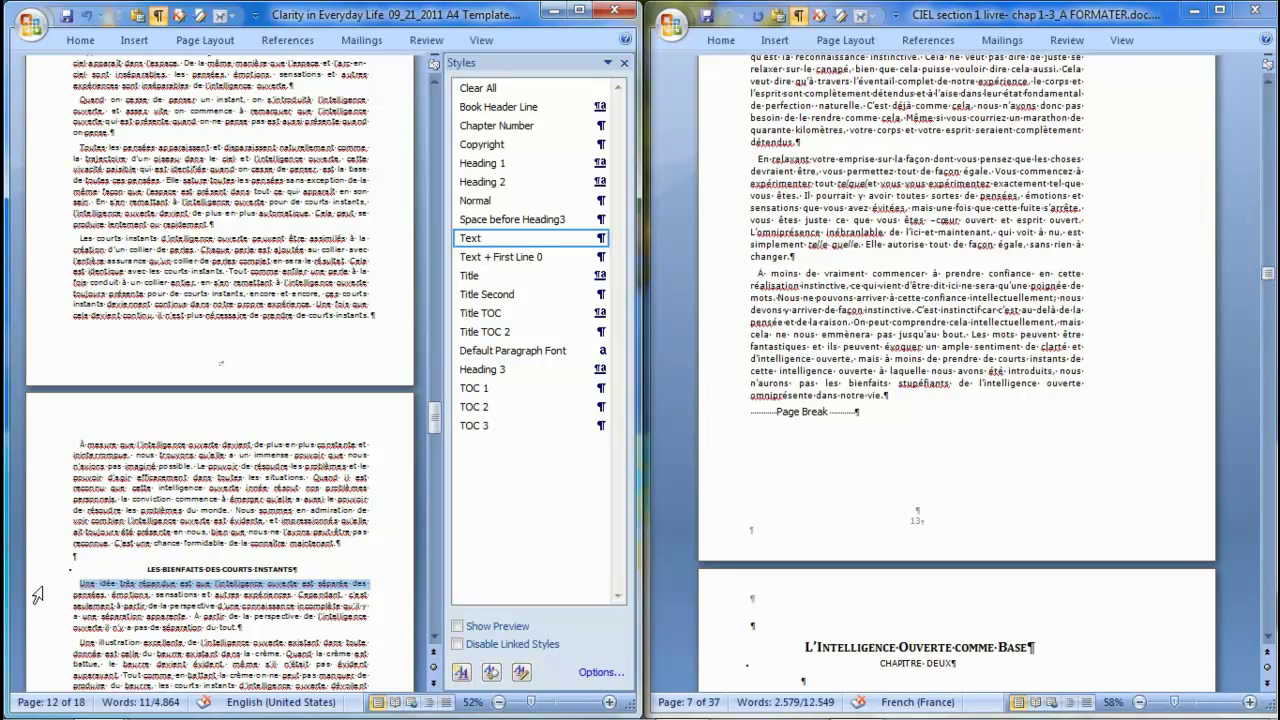
drag(38, 608, 34, 637)
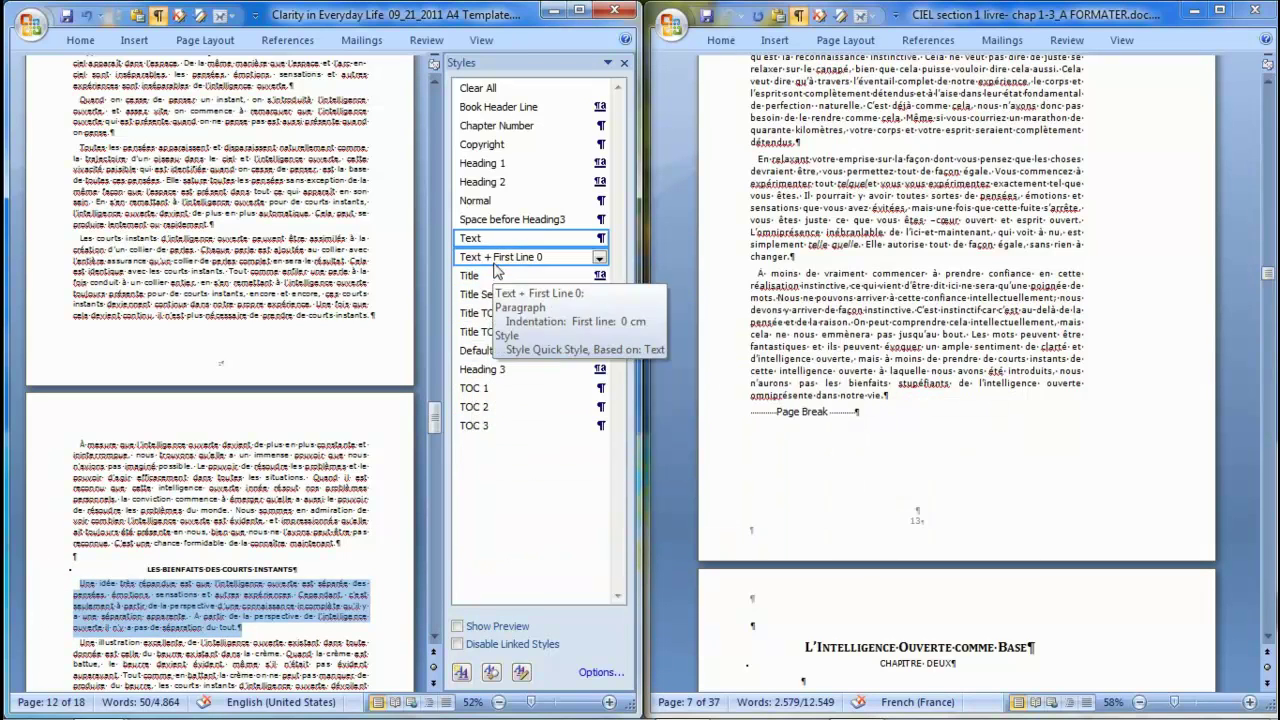
click(497, 259)
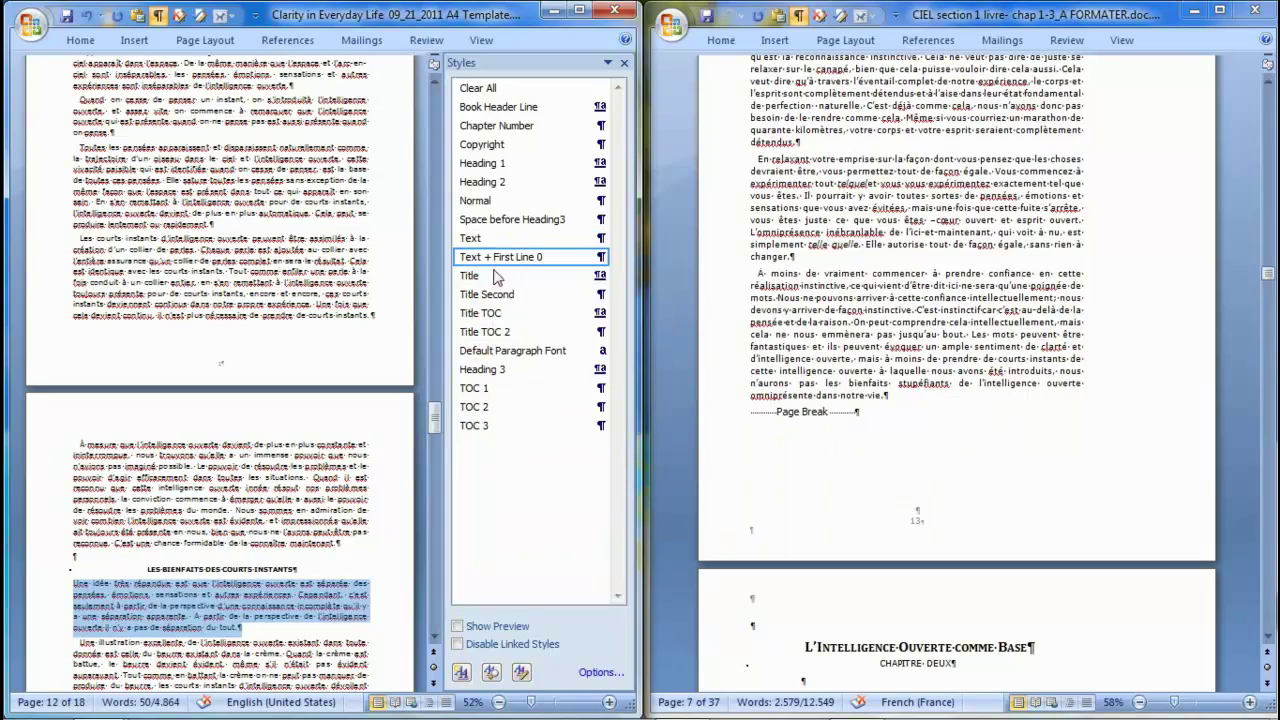
- Apply Space before Heading3 to the empty paragraph above "L'intelligence ouverte infinie" and Heading 3 to that subheading
drag(434, 394, 438, 468)
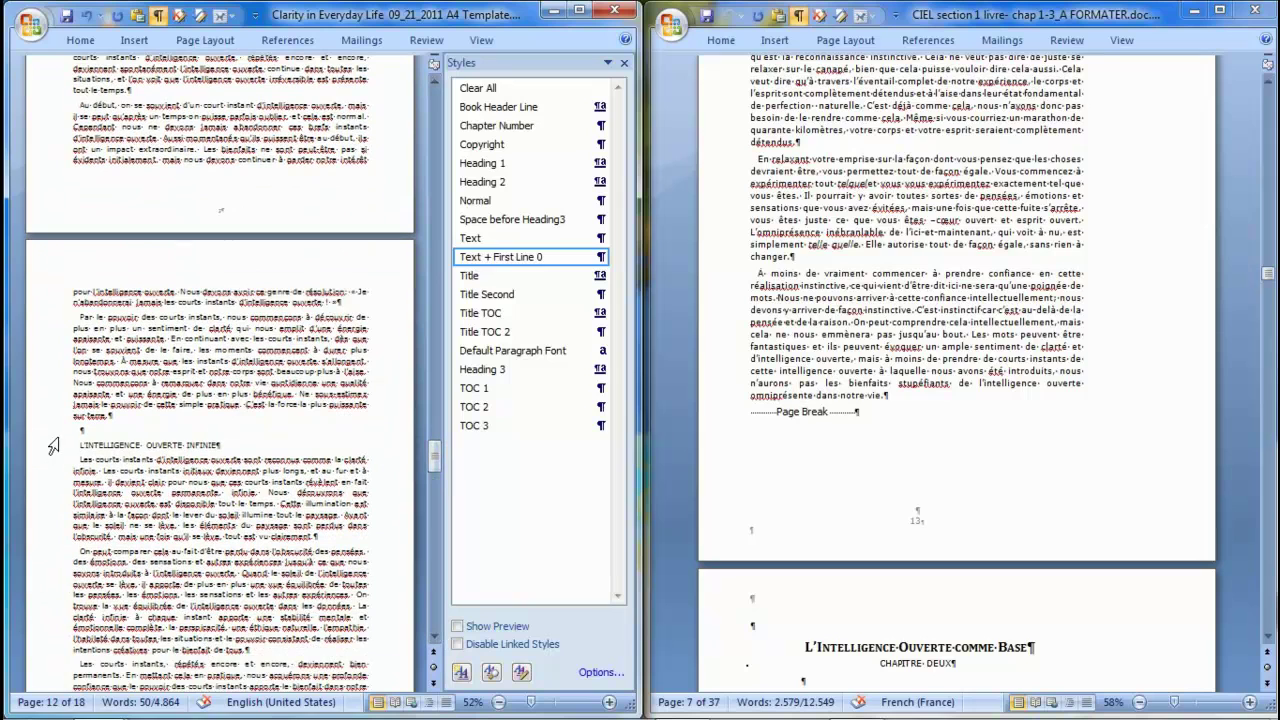
click(55, 440)
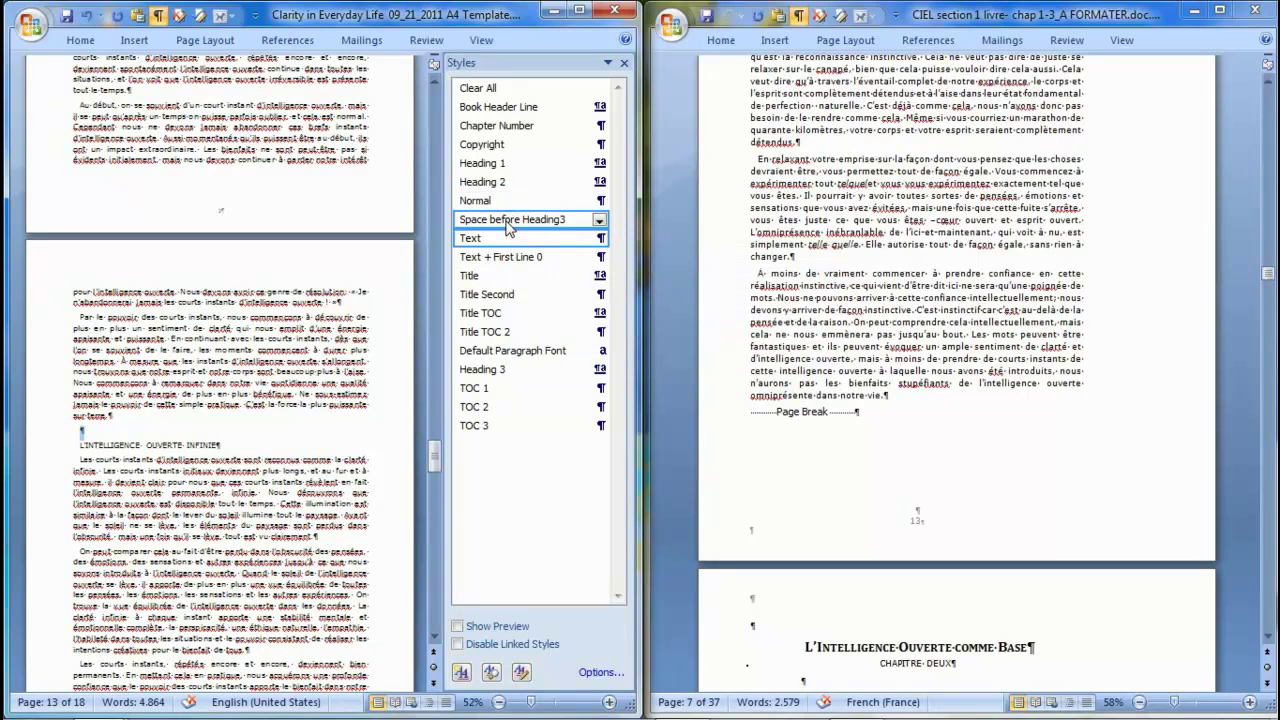
click(508, 220)
click(38, 452)
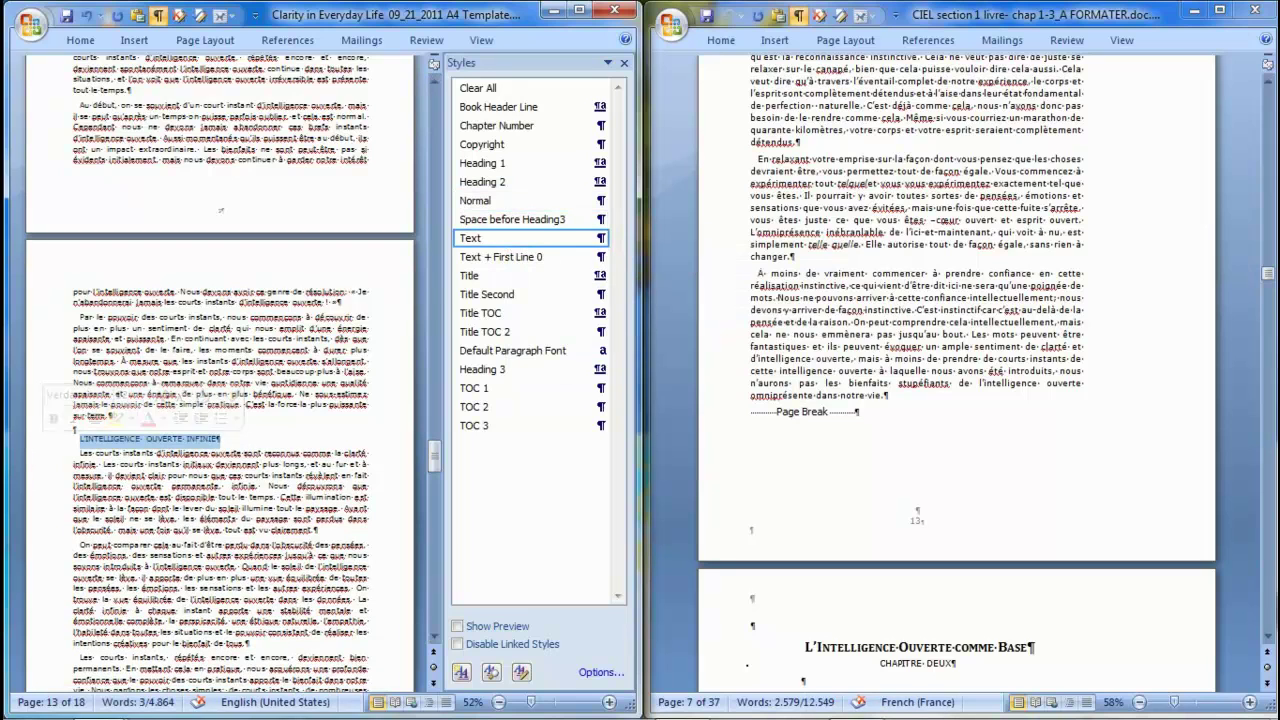
click(485, 370)
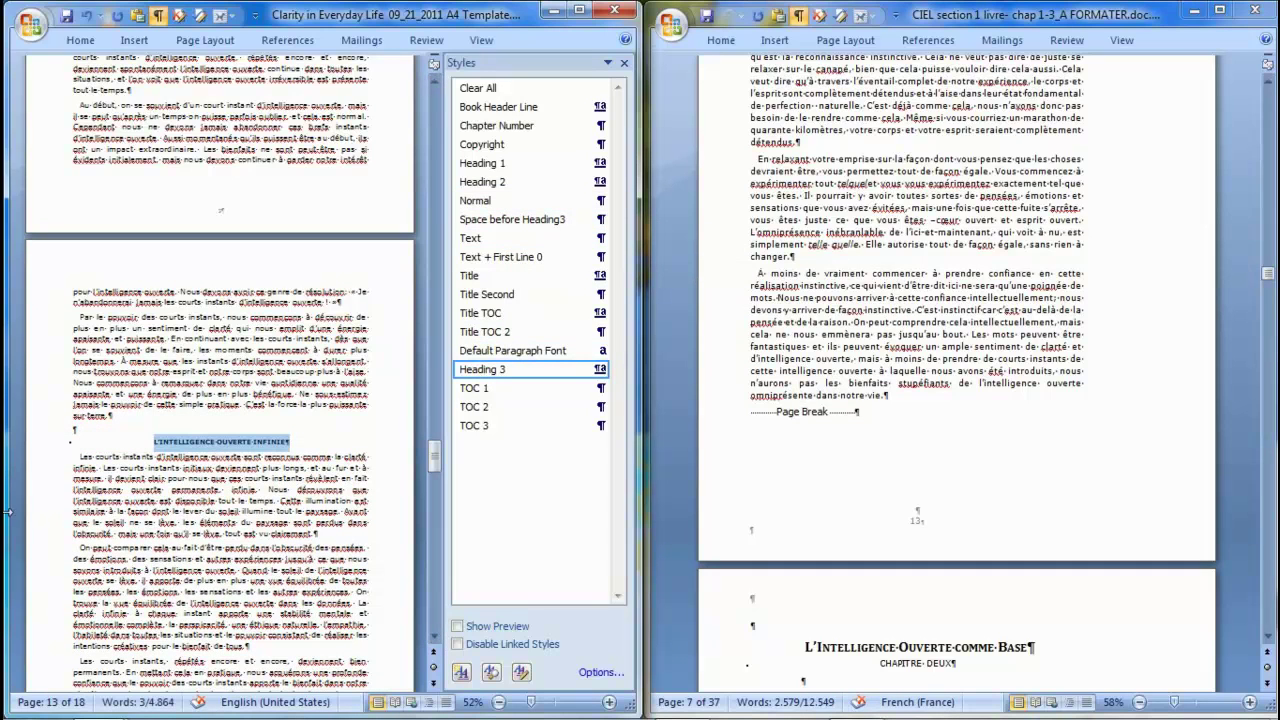
- Apply the Text + First Line 0 style to the first paragraph under "L'intelligence ouverte infinie"
drag(28, 458, 22, 530)
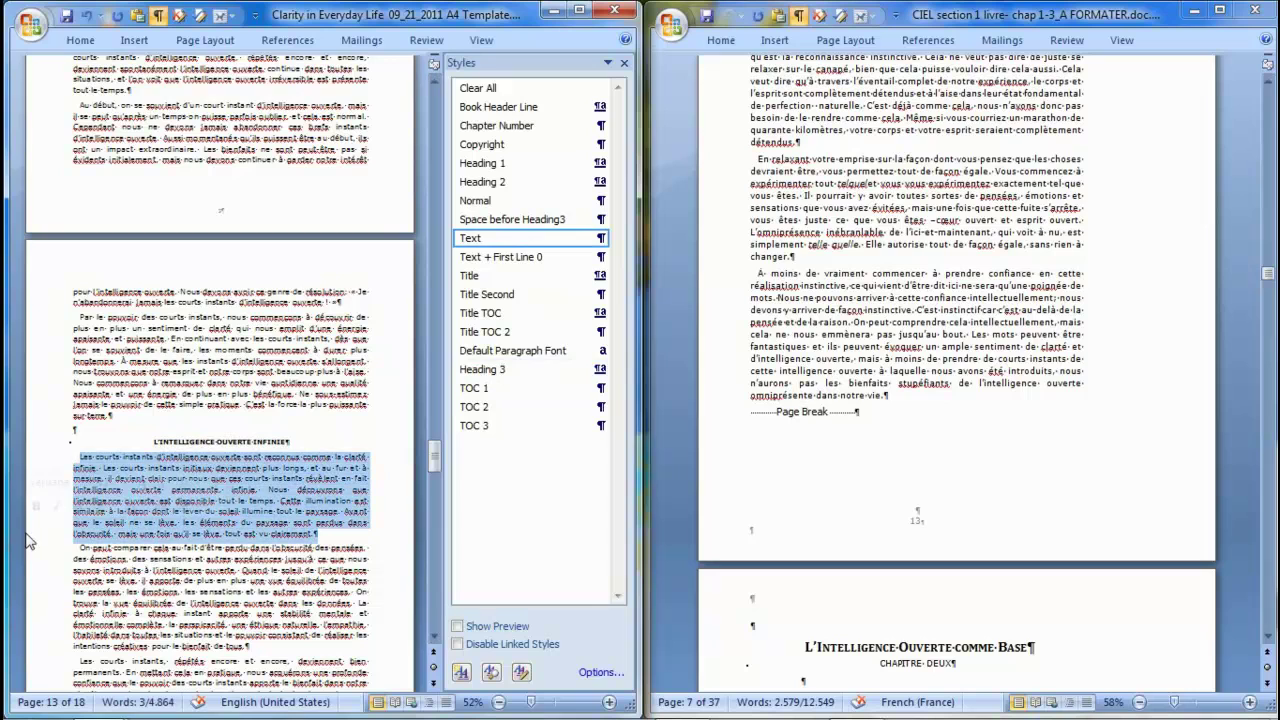
click(515, 257)
click(220, 590)
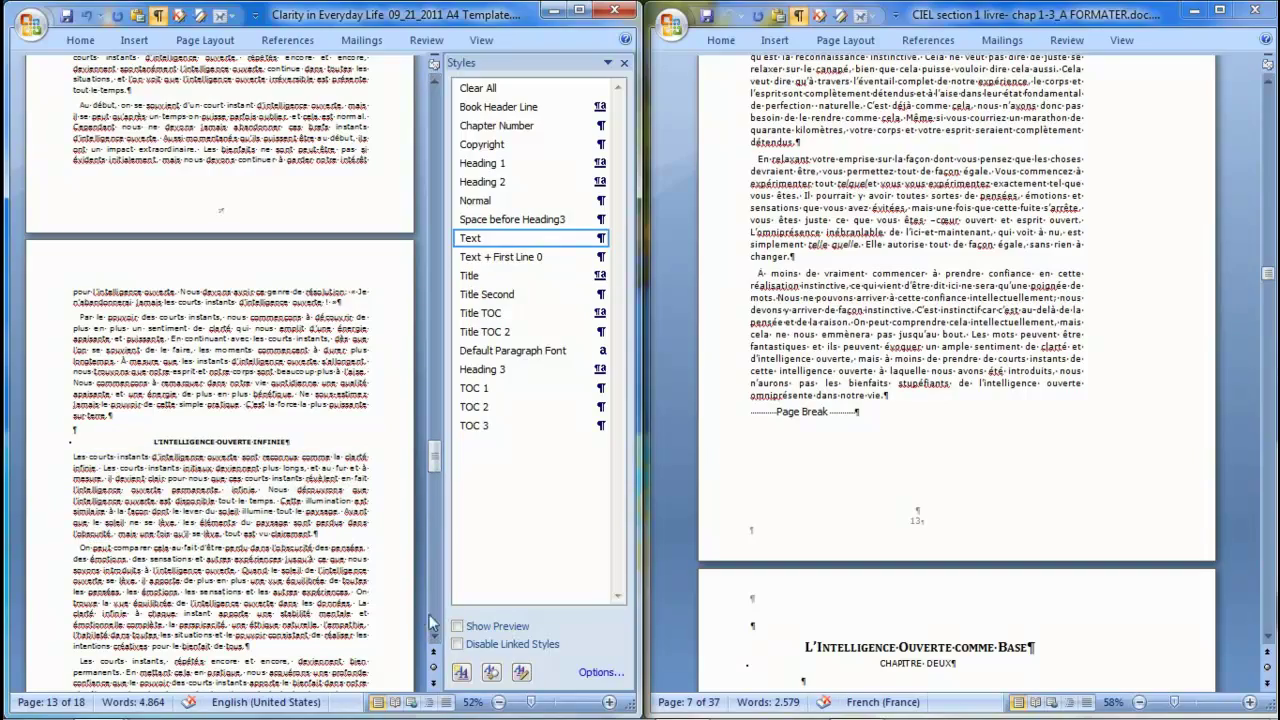
- Apply the Text + First Line 0 style to the first paragraph of the Balanced View Resources page
drag(436, 467, 427, 612)
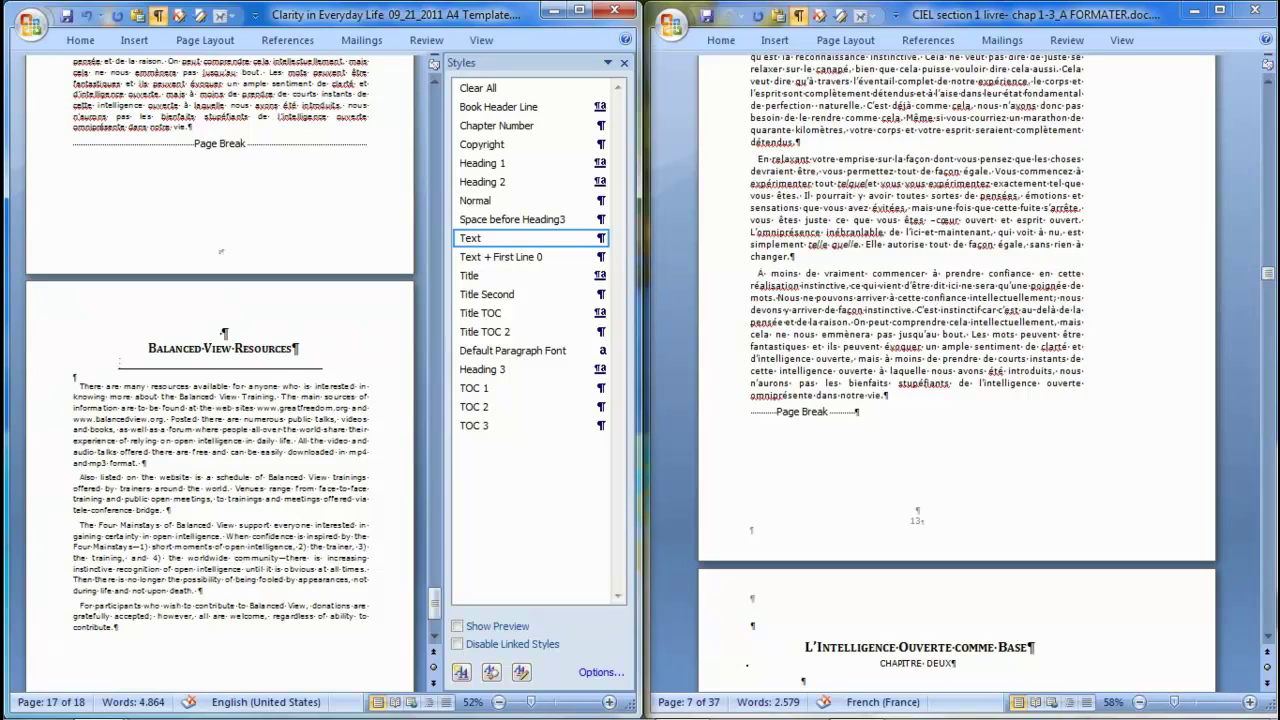
click(224, 340)
double_click(224, 333)
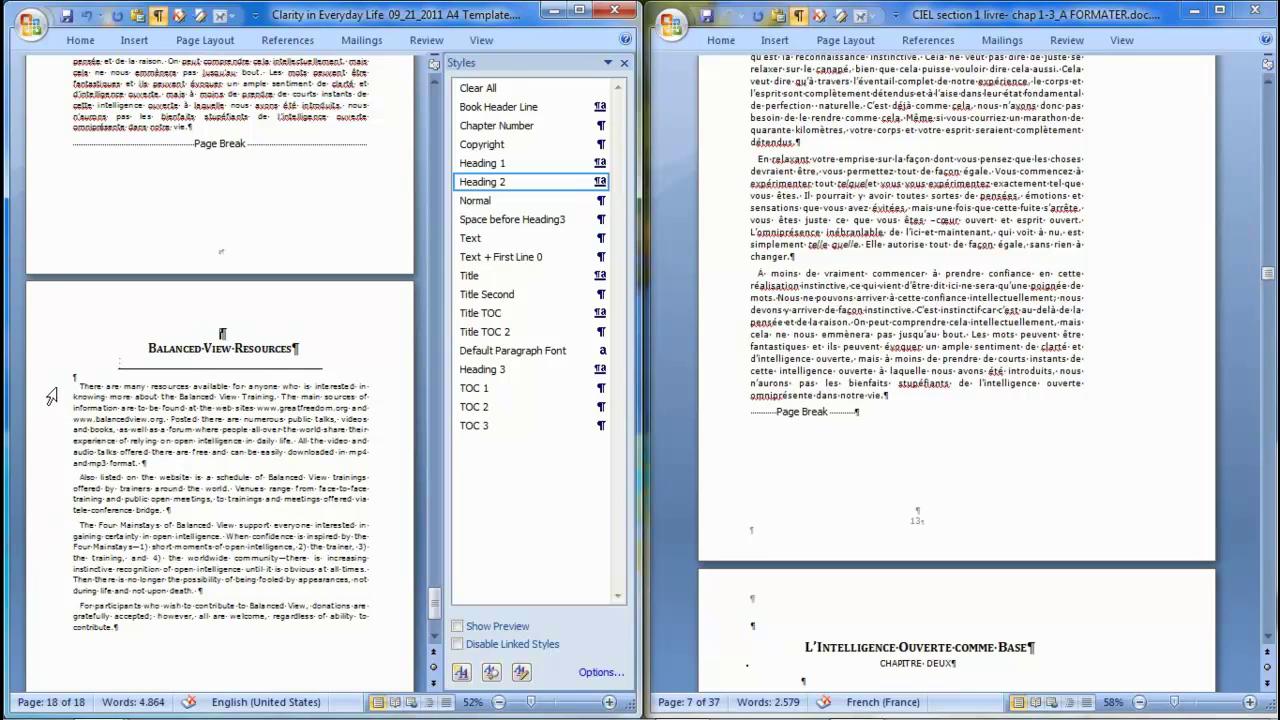
drag(49, 395, 38, 470)
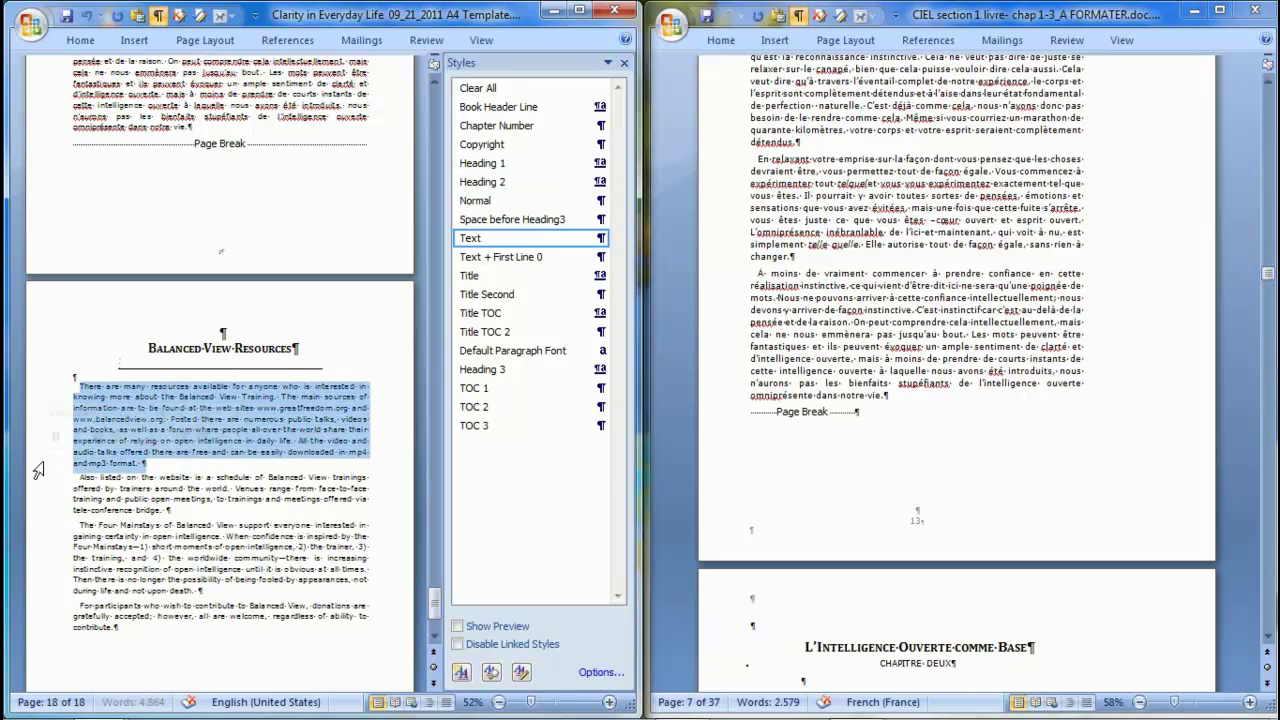
click(511, 258)
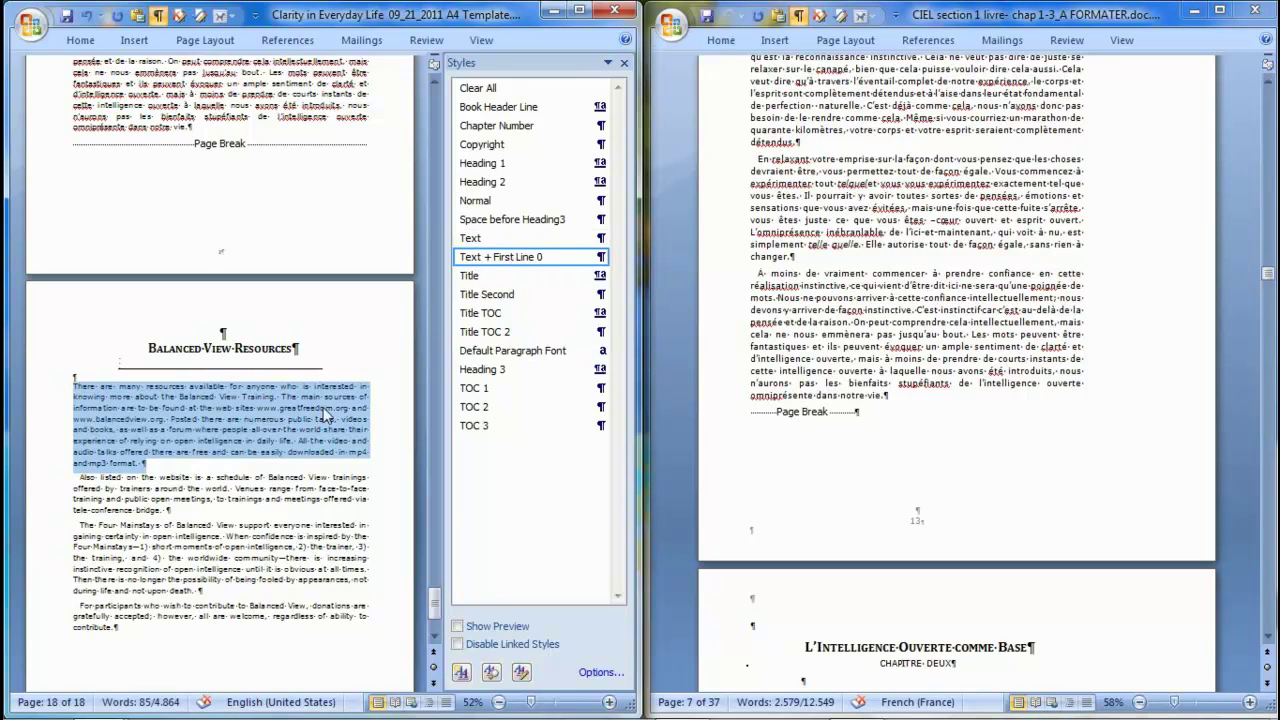